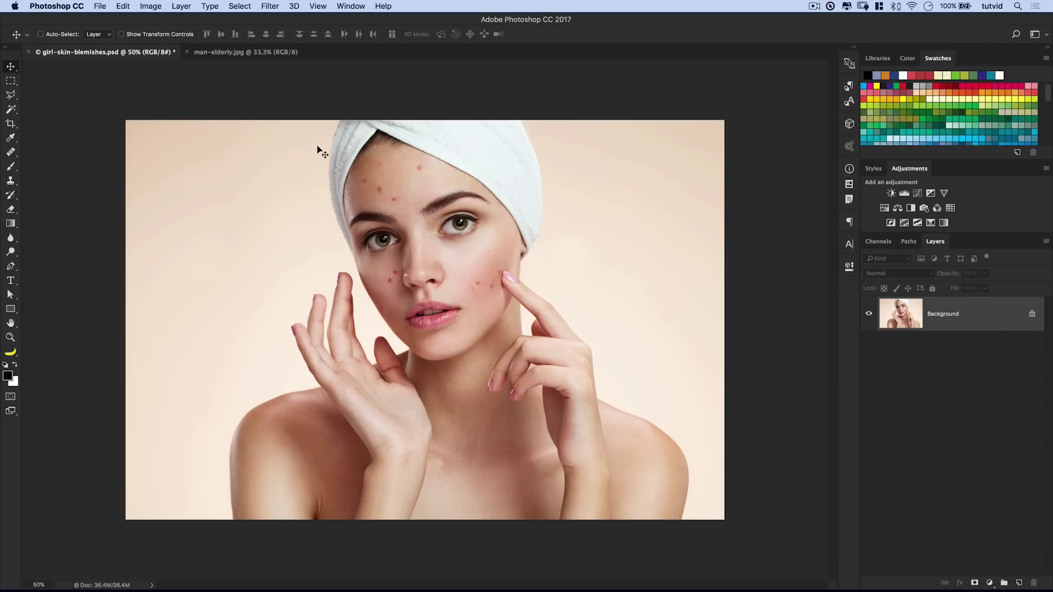
Step: Convert the Background layer to a Smart Object
right_click(972, 313)
click(913, 385)
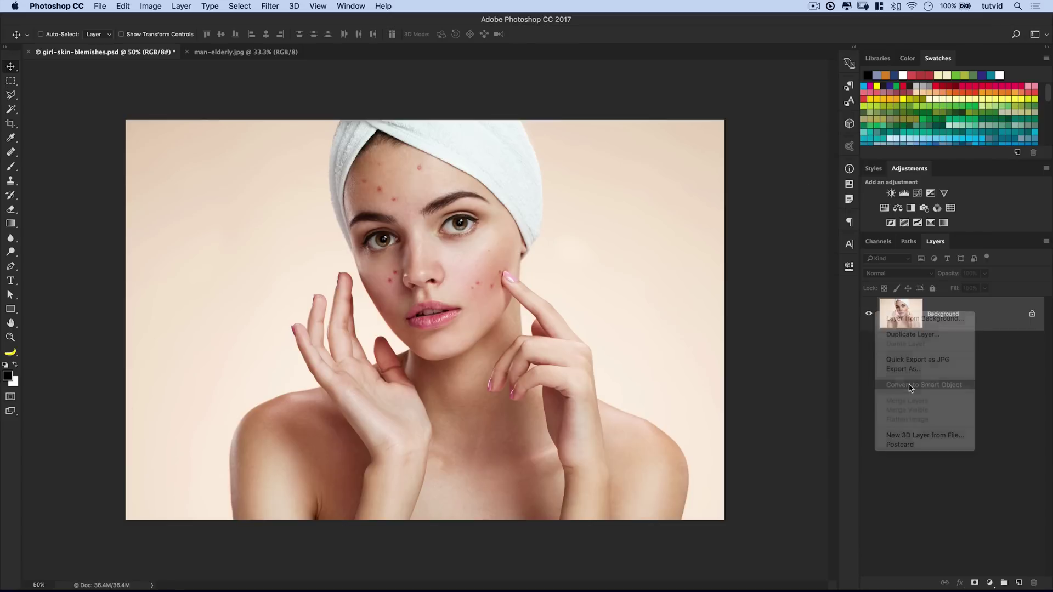
Step: Open the Camera Raw Filter on the layer and set up Spot Removal with the Heal type and a feather of 17
click(270, 6)
click(325, 74)
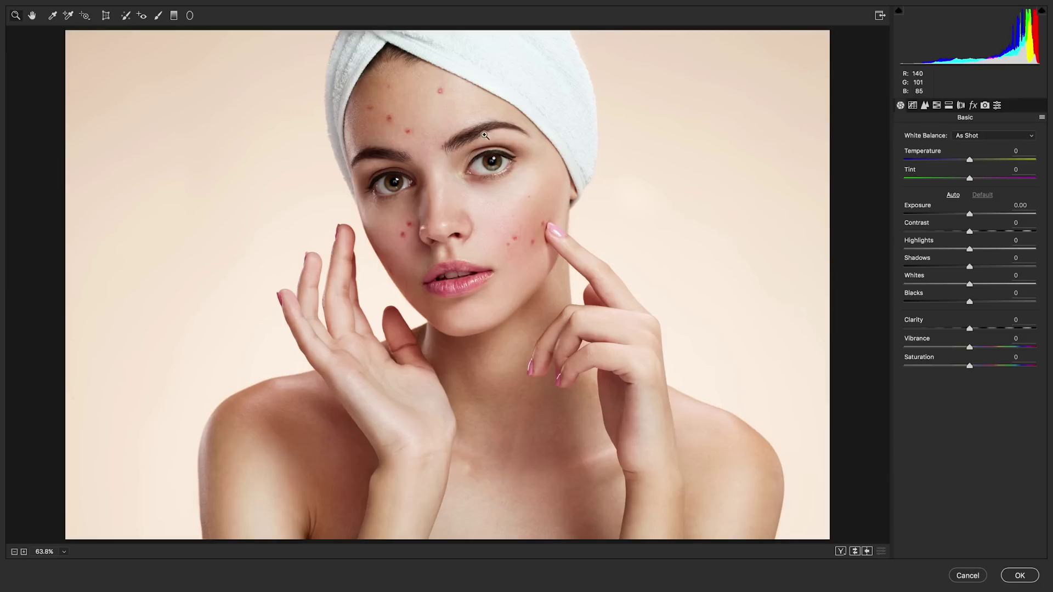
click(485, 135)
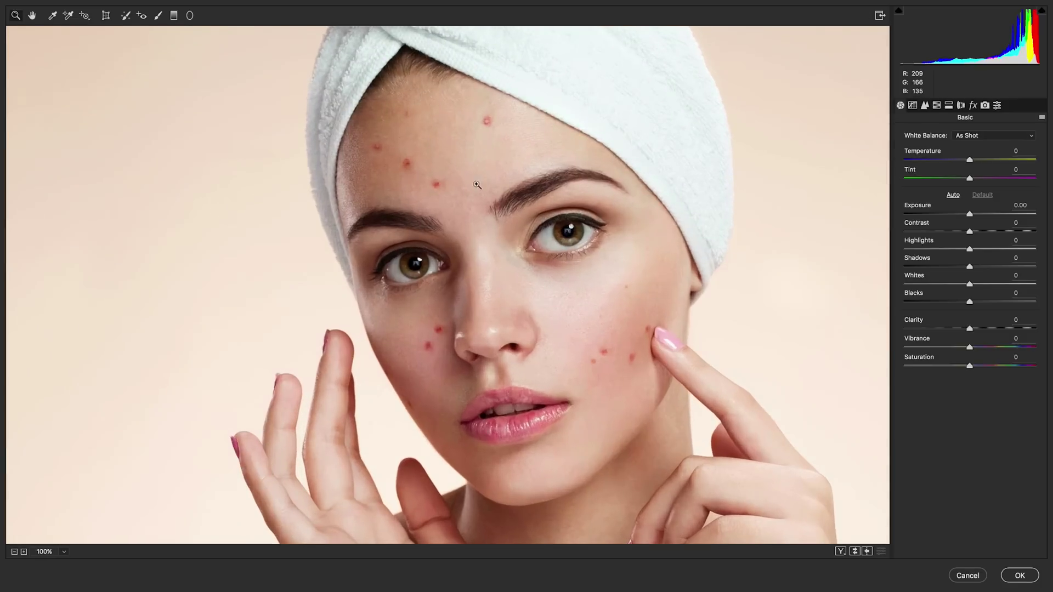
click(539, 249)
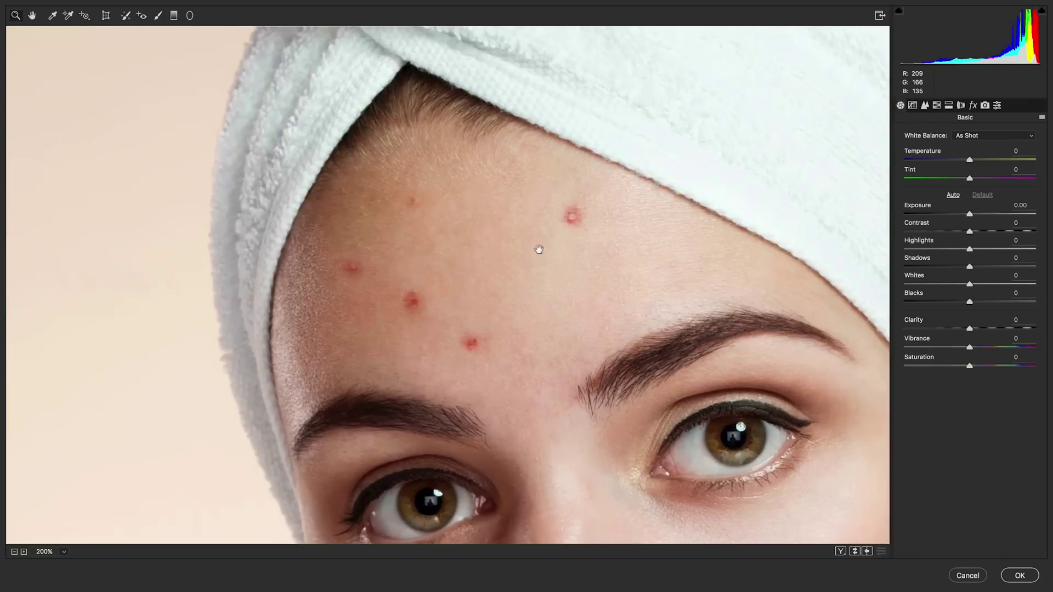
drag(538, 250, 522, 191)
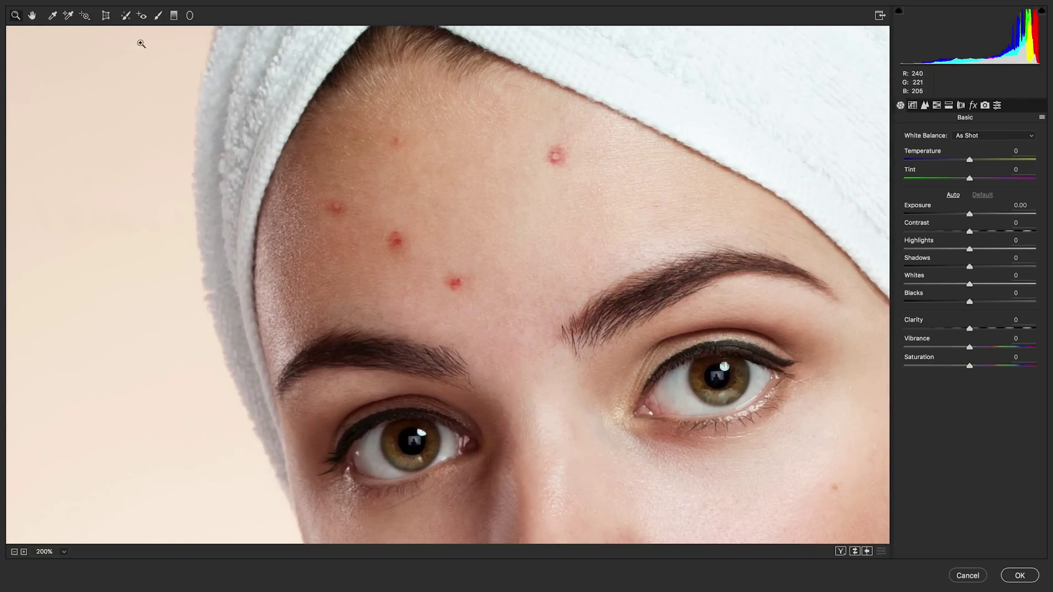
click(125, 15)
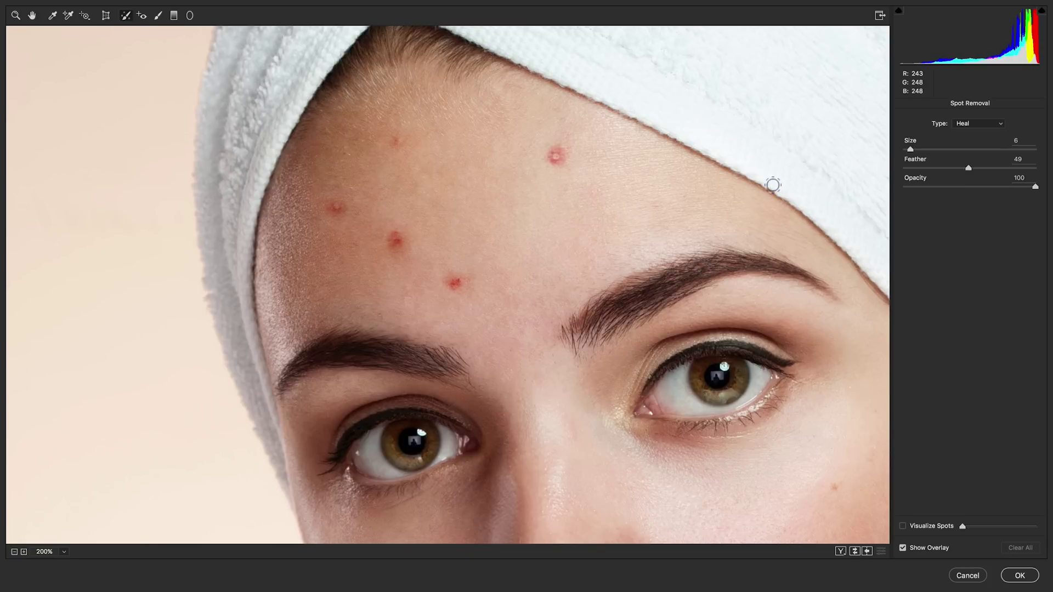
click(987, 125)
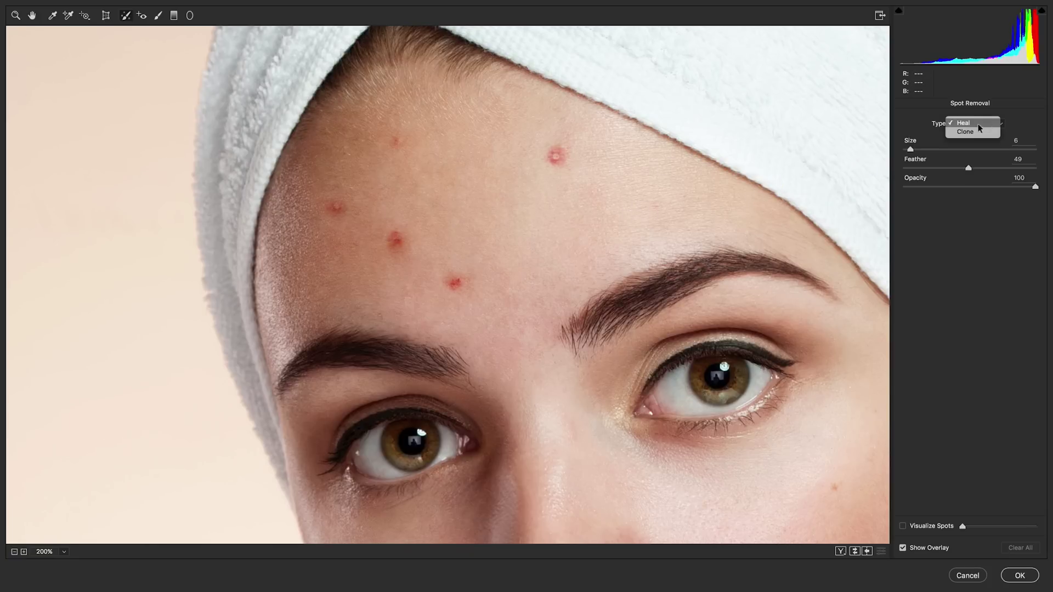
click(965, 123)
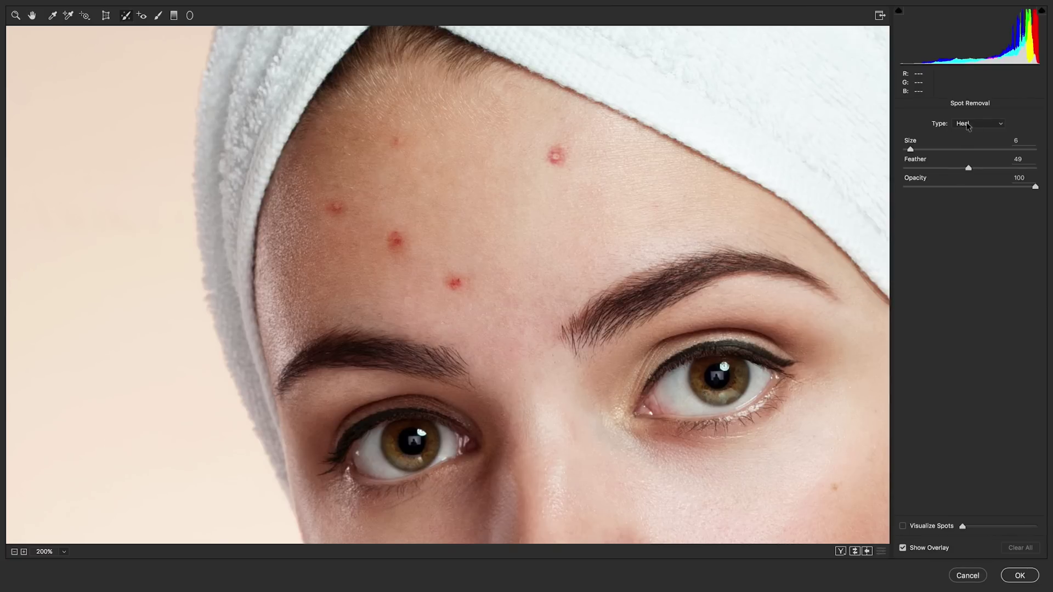
drag(967, 177, 929, 172)
Step: Heal the forehead blemish nearest the towel using the clean skin below it, plus the two blemishes near the hairline and temple
mouse_move(547, 156)
mouse_down()
mouse_move(560, 165)
mouse_move(558, 153)
mouse_up()
mouse_move(530, 212)
mouse_down()
mouse_move(538, 225)
mouse_move(588, 205)
mouse_move(547, 211)
mouse_move(491, 165)
mouse_move(500, 147)
mouse_move(609, 167)
mouse_move(609, 188)
mouse_move(566, 204)
mouse_up()
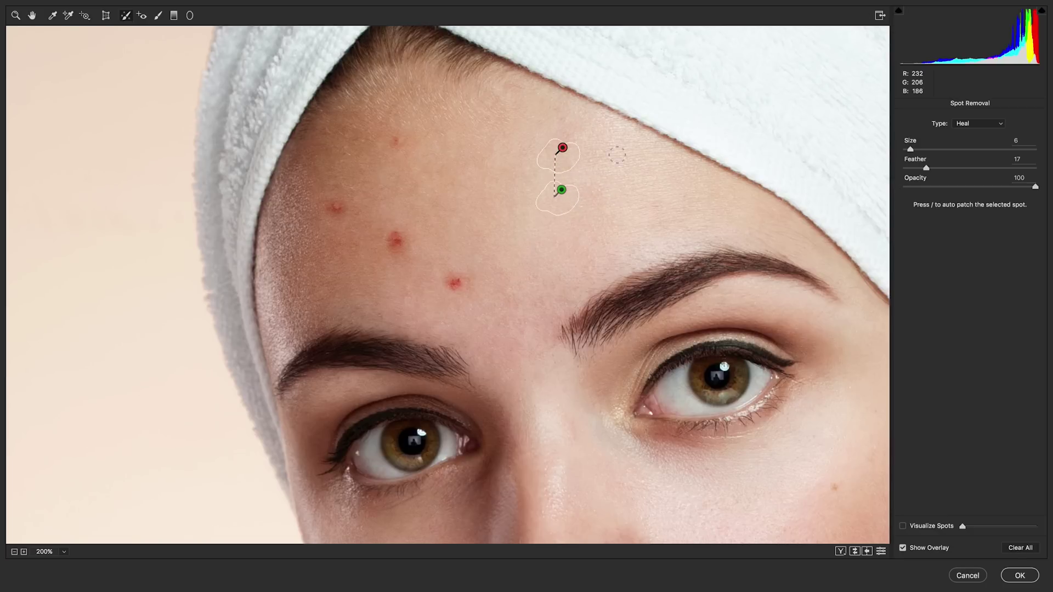
key(h)
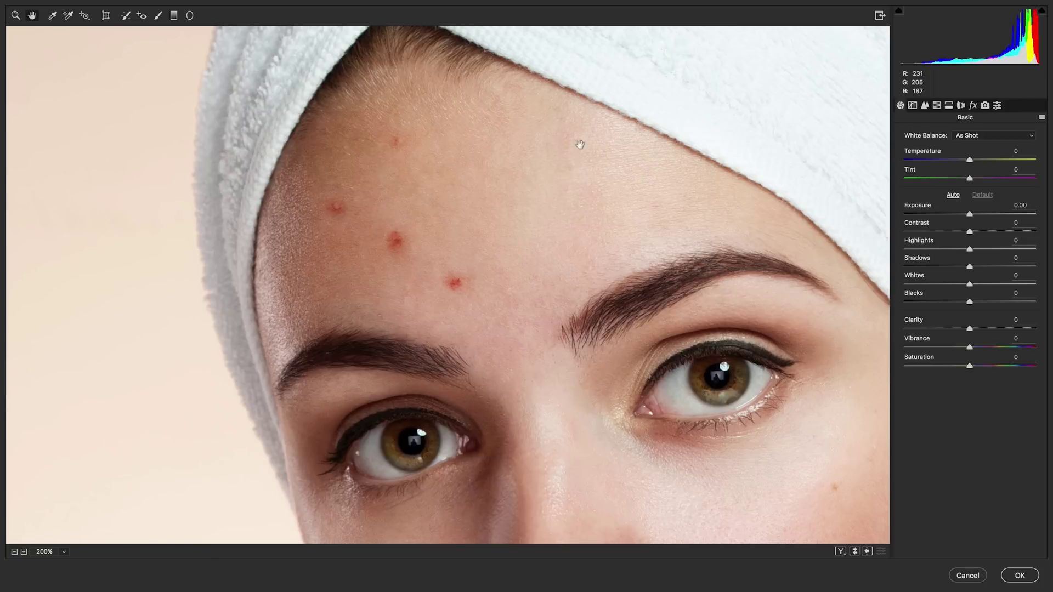
key(b)
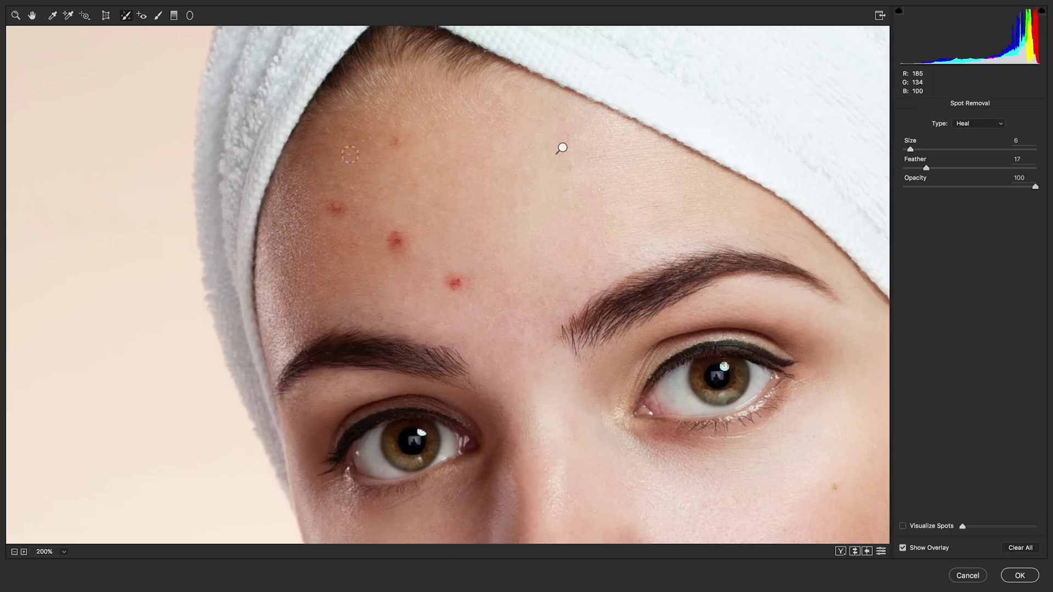
click(394, 141)
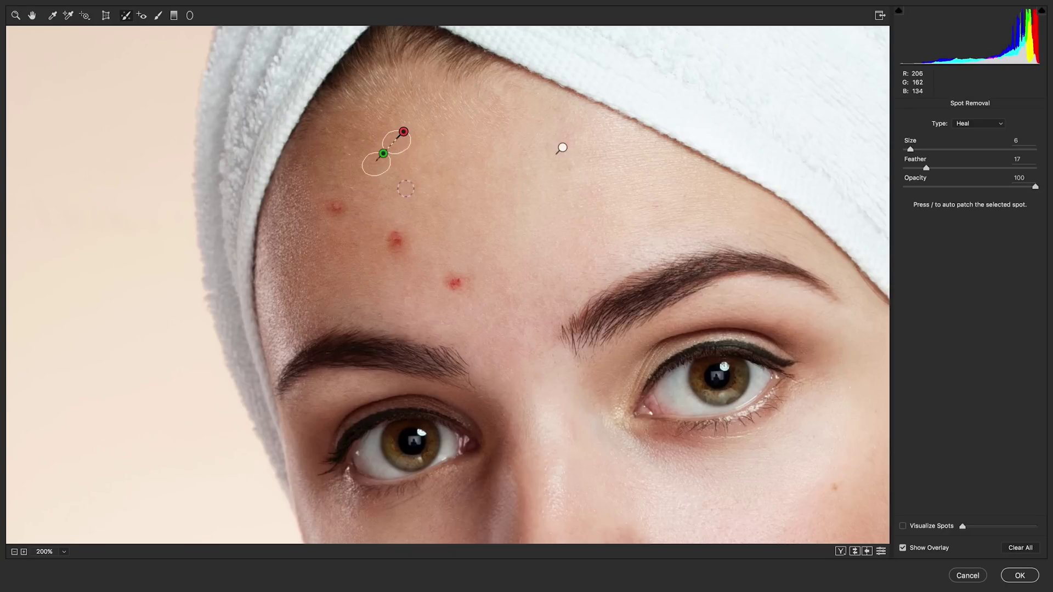
click(335, 207)
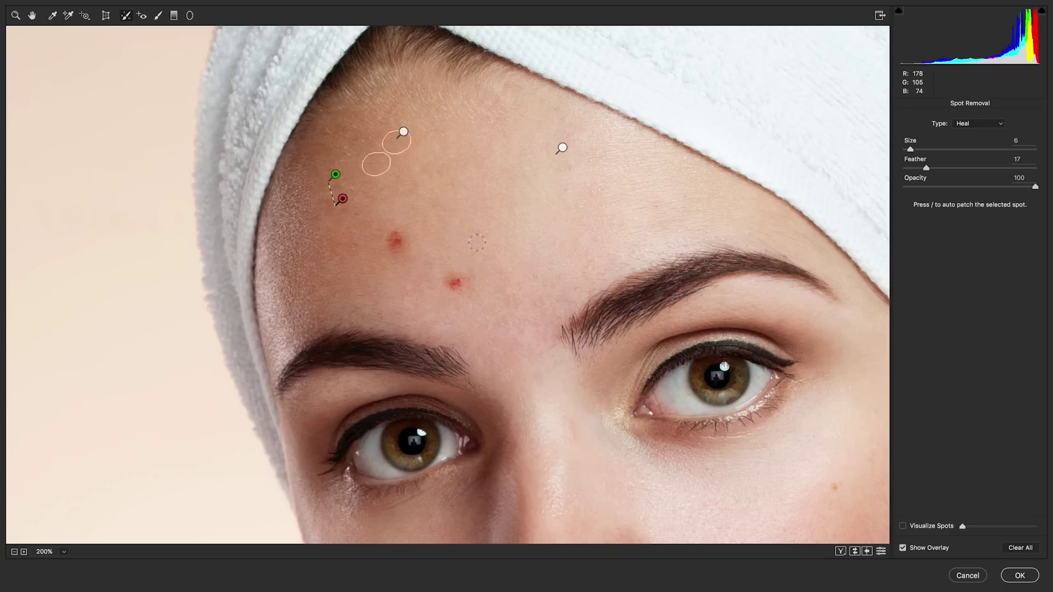
Step: Try a straight healing stroke along the towel's lower edge with its source moved onto the towel, and delete that spot
mouse_move(538, 308)
mouse_down()
mouse_move(508, 156)
mouse_move(495, 409)
mouse_up()
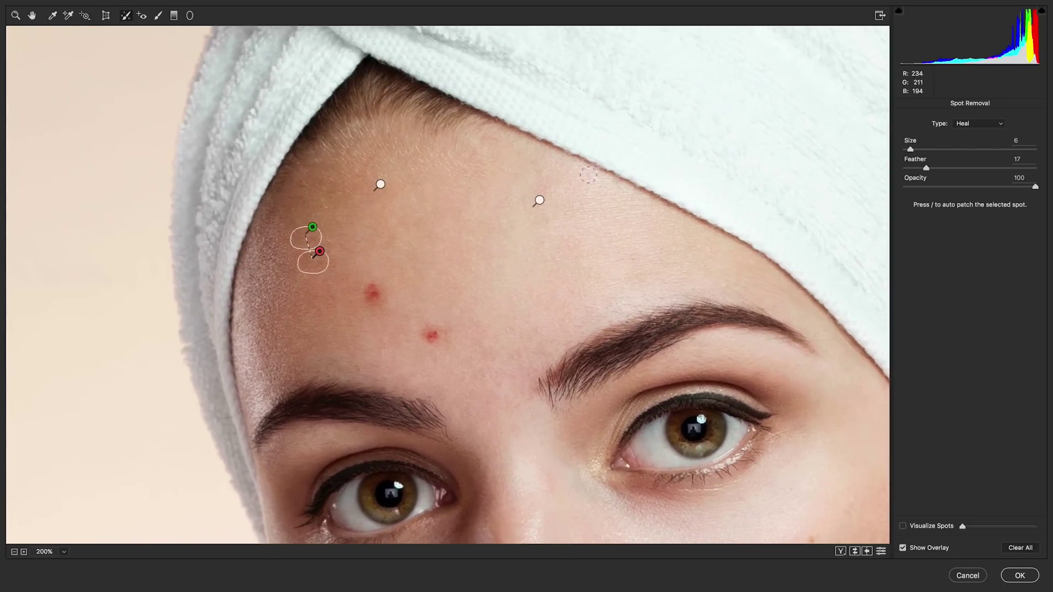
scroll(557, 187, right, 5)
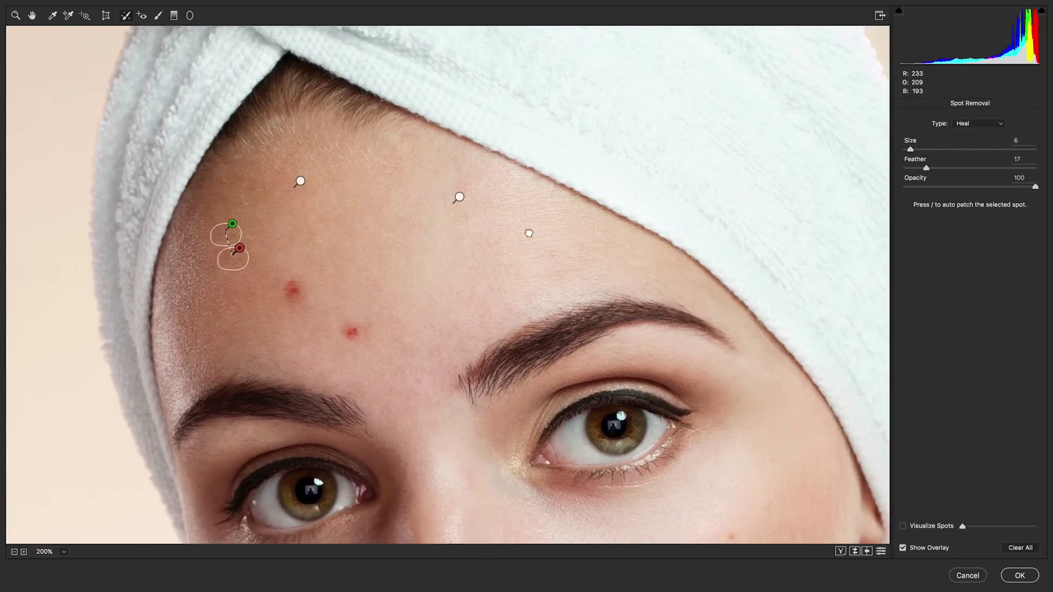
scroll(487, 298, down, 10)
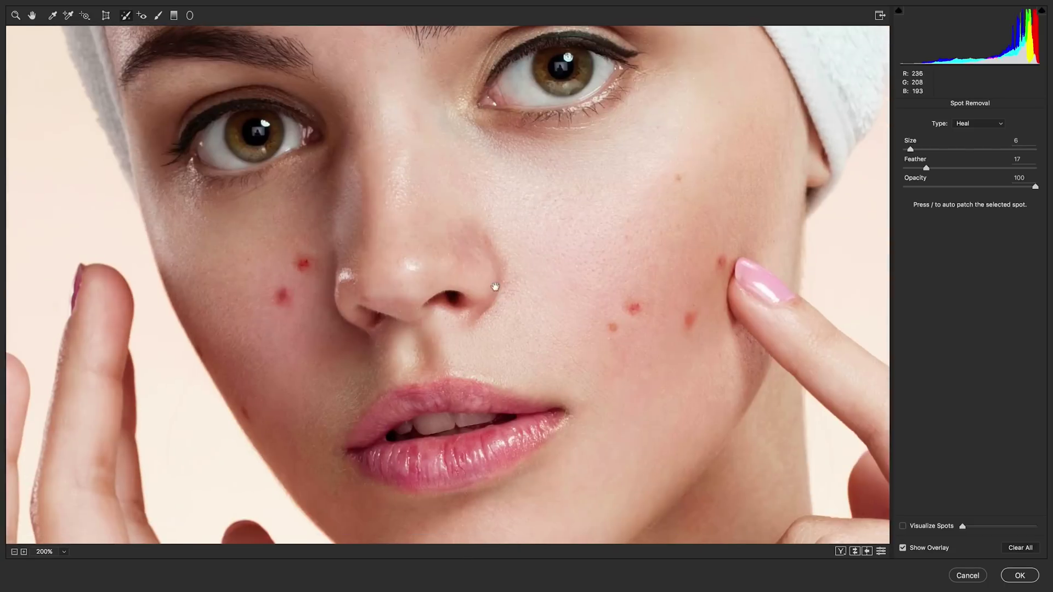
scroll(483, 113, up, 4)
scroll(497, 184, up, 10)
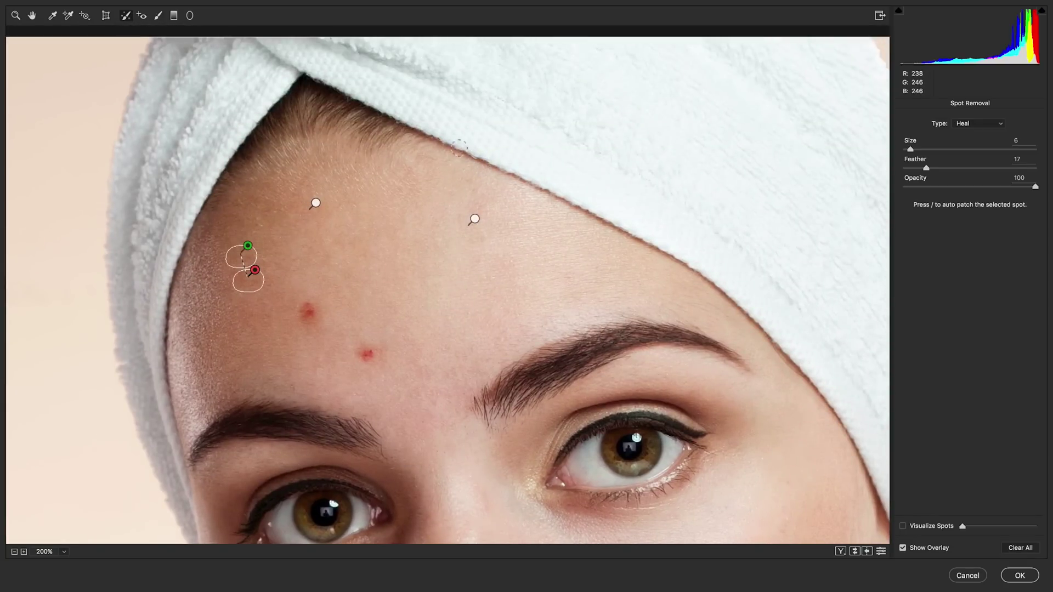
click(462, 152)
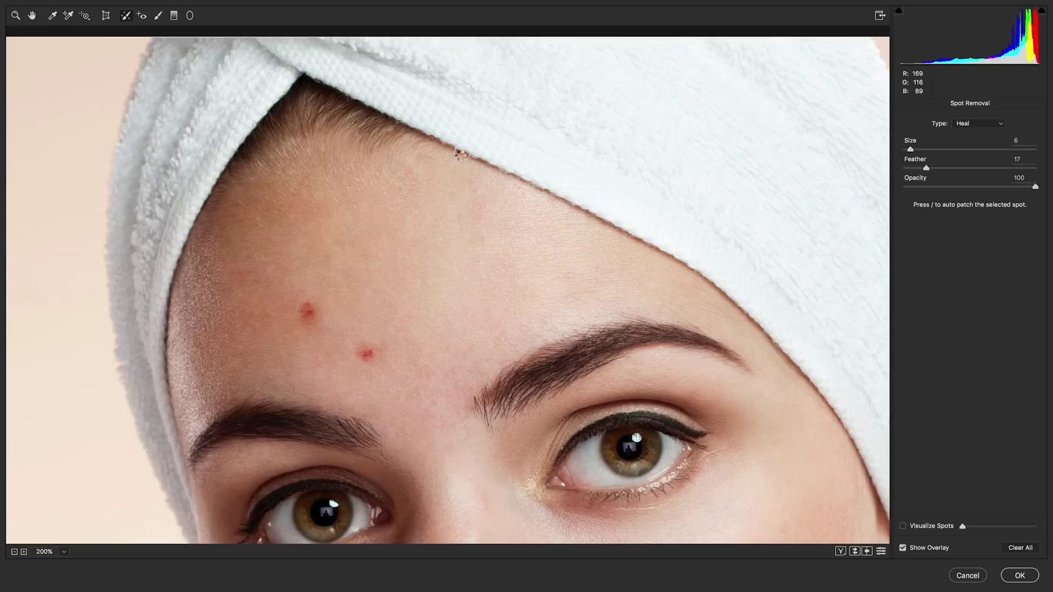
shift+click(653, 245)
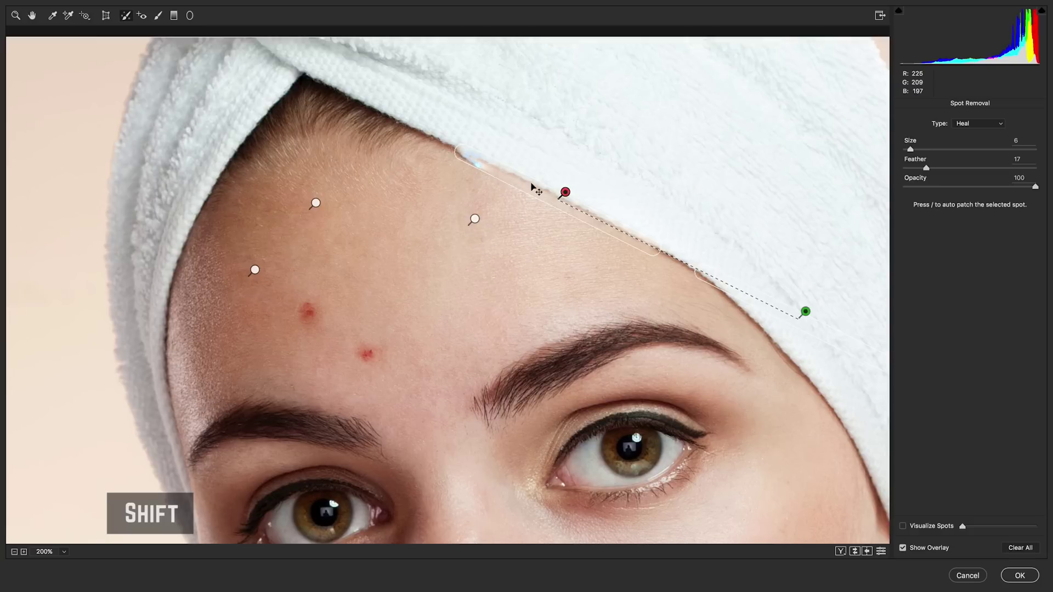
mouse_move(762, 297)
mouse_down()
mouse_move(717, 228)
mouse_move(603, 123)
mouse_up()
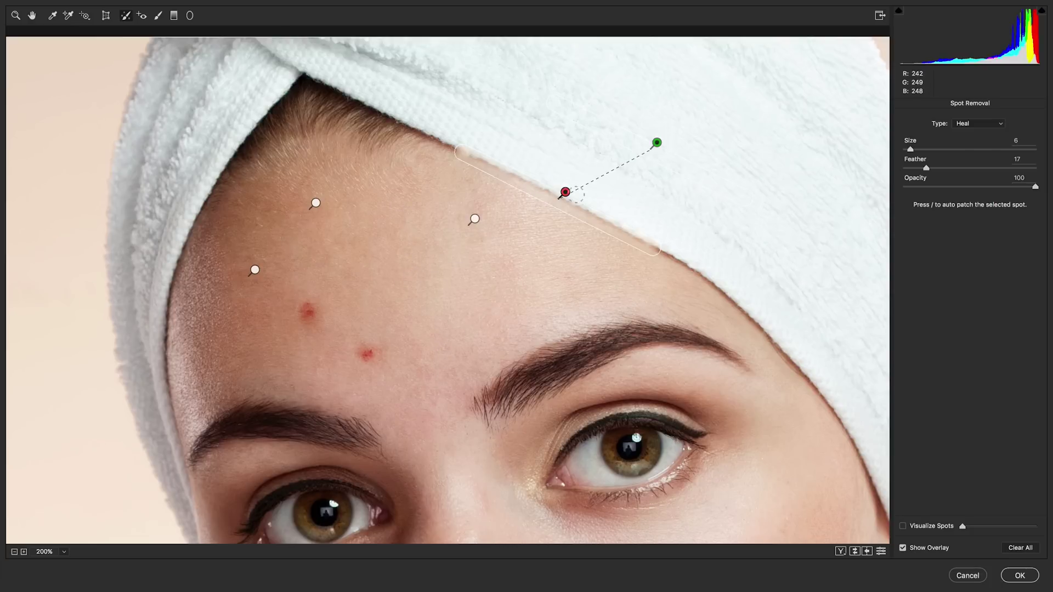
key(Delete)
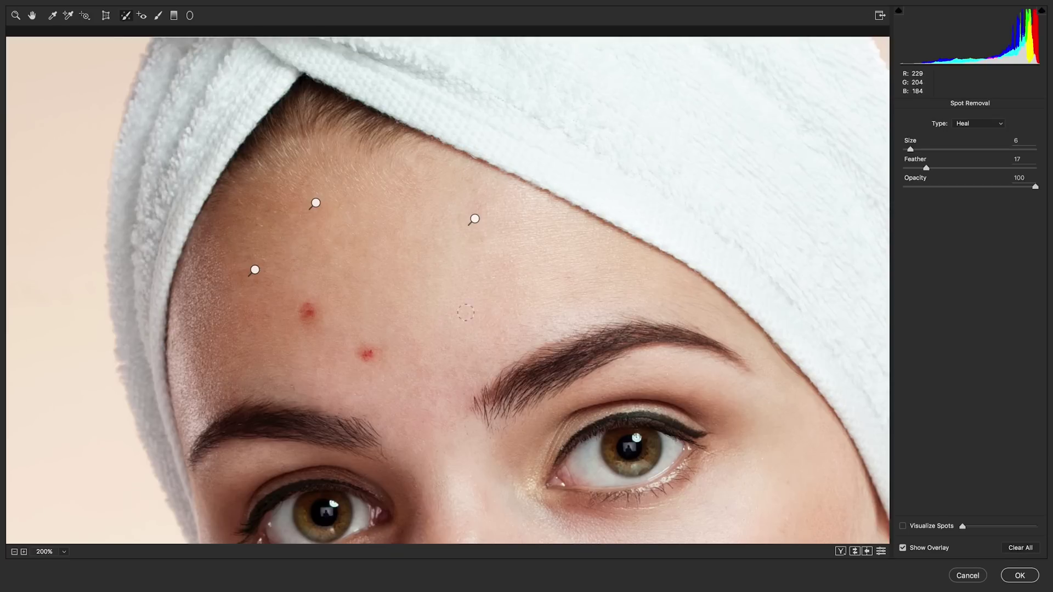
Step: Apply the Camera Raw edits and delete the resulting smart filter from Layer 0
click(1020, 576)
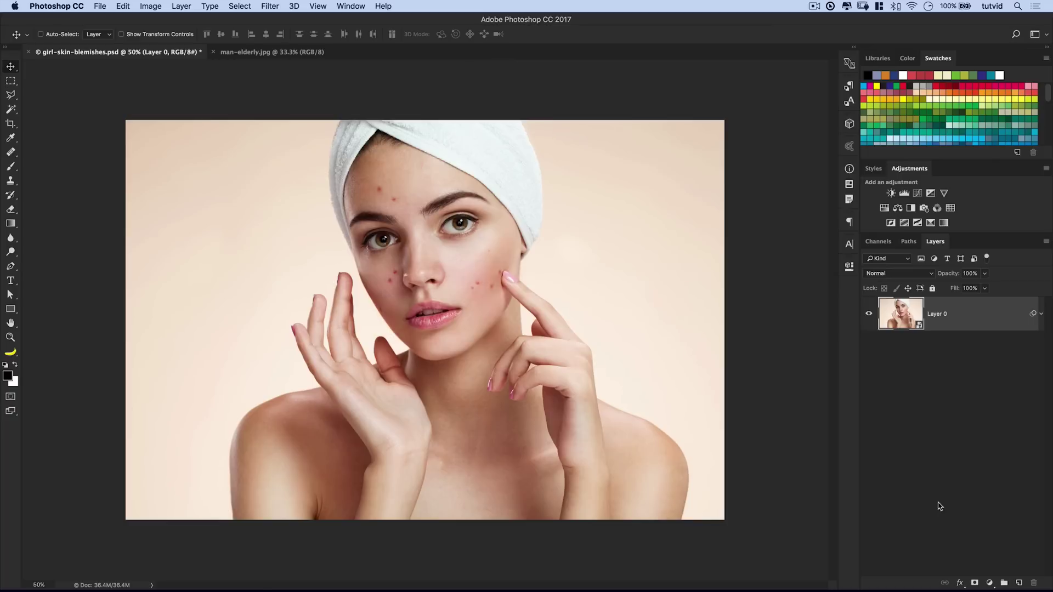
click(1042, 315)
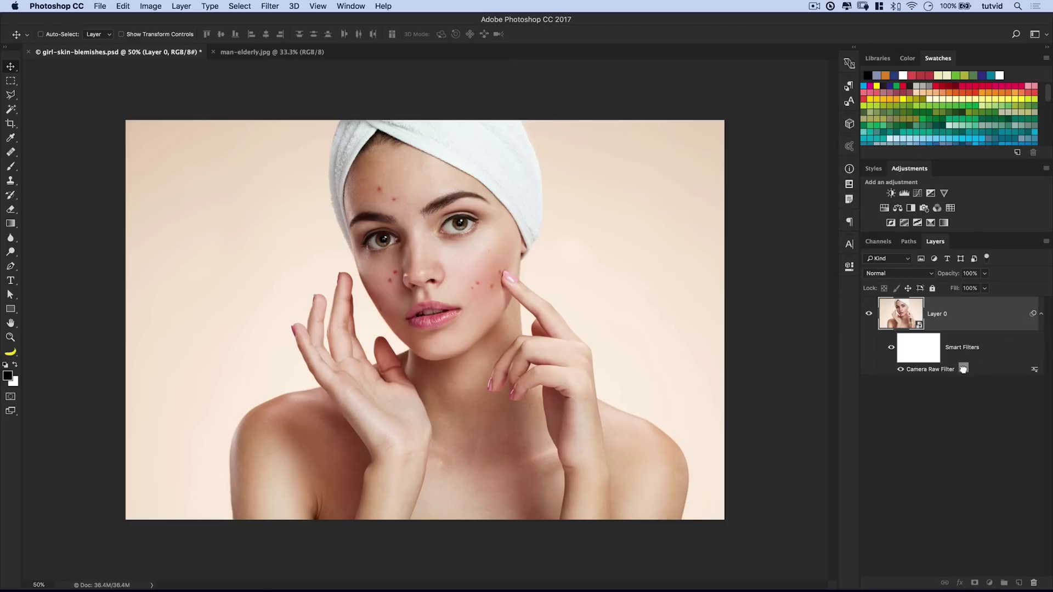
drag(918, 347, 1034, 580)
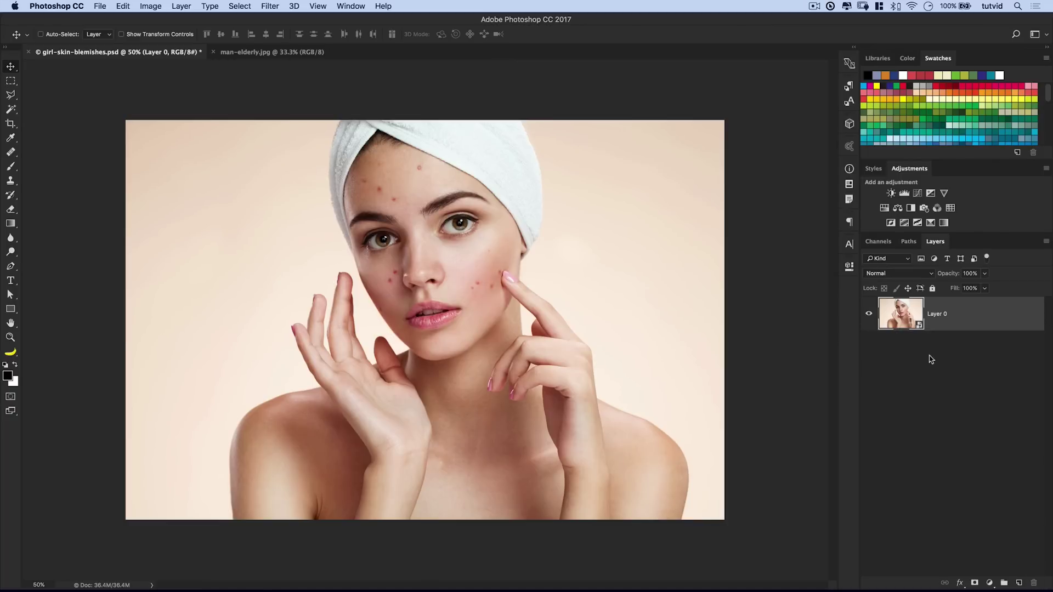
Step: Create a new empty layer above Layer 0 and name it blems
click(1017, 585)
double_click(935, 314)
text(blems)
key(Return)
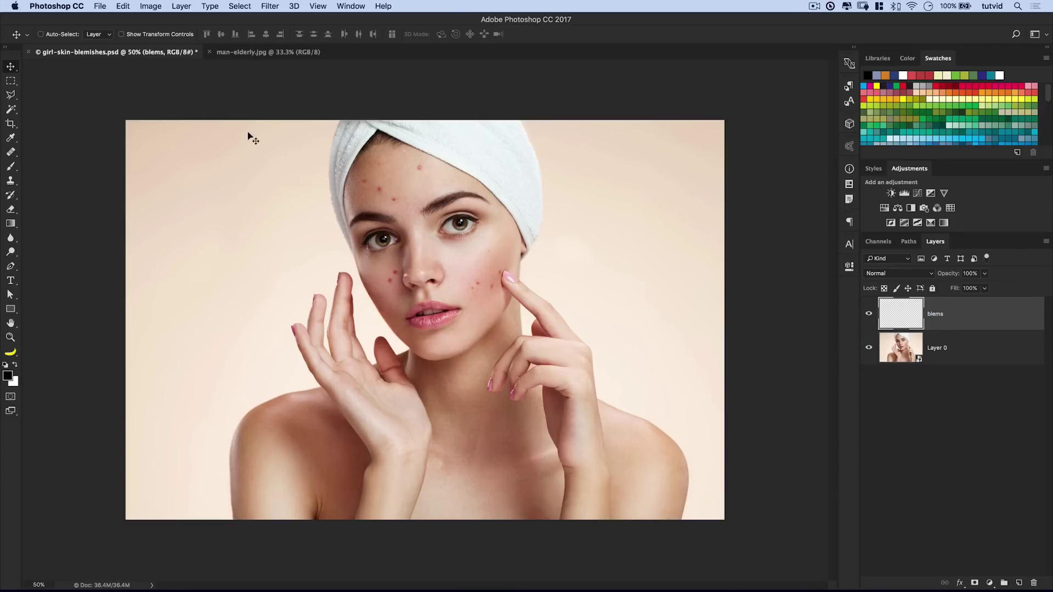
Step: Set up the Spot Healing Brush for the forehead blemishes with a hardness of 9%
click(9, 154)
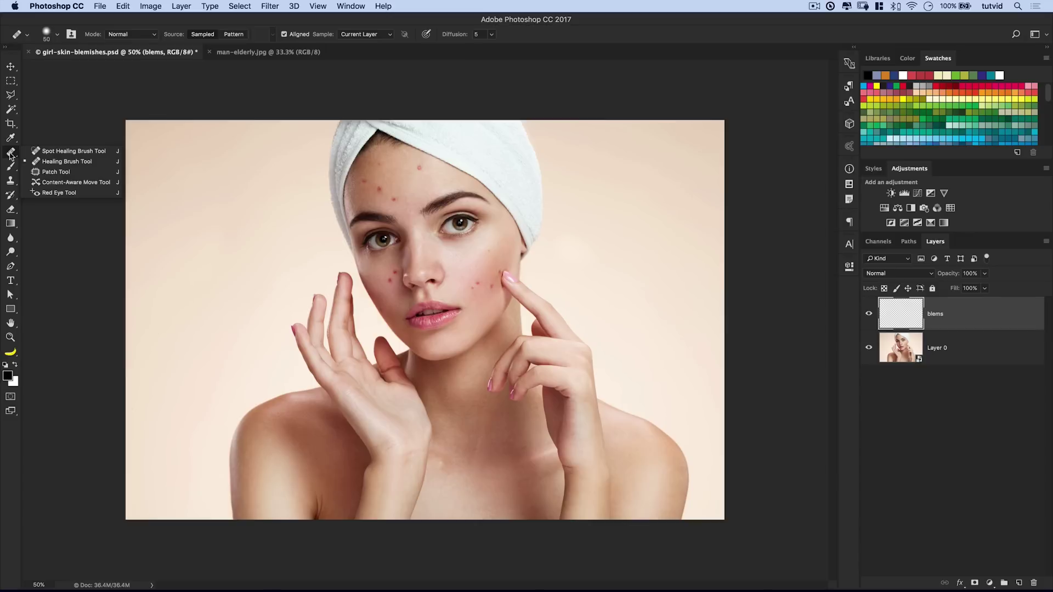
click(63, 151)
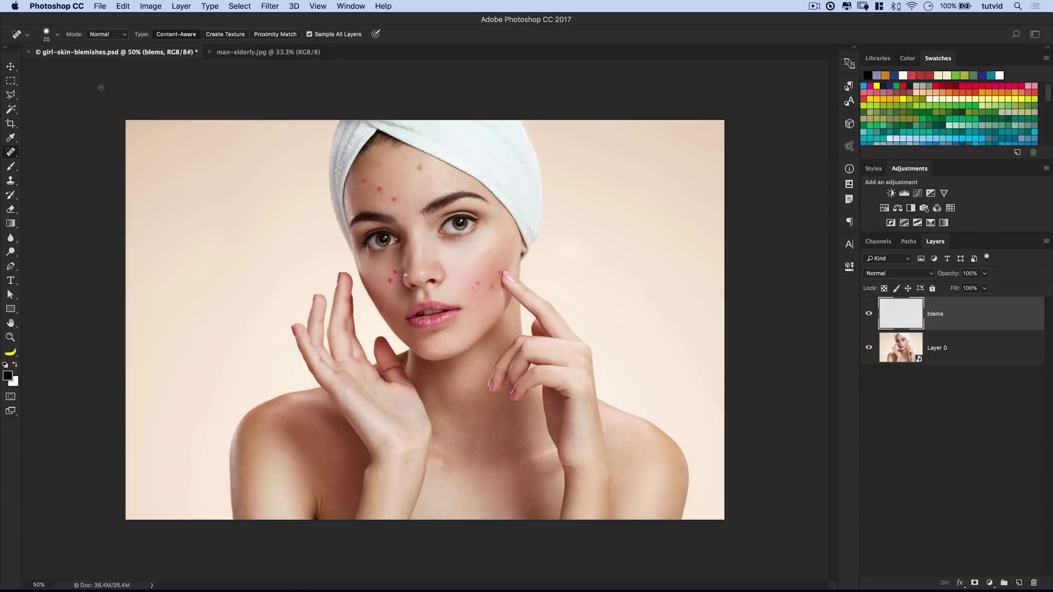
key(z)
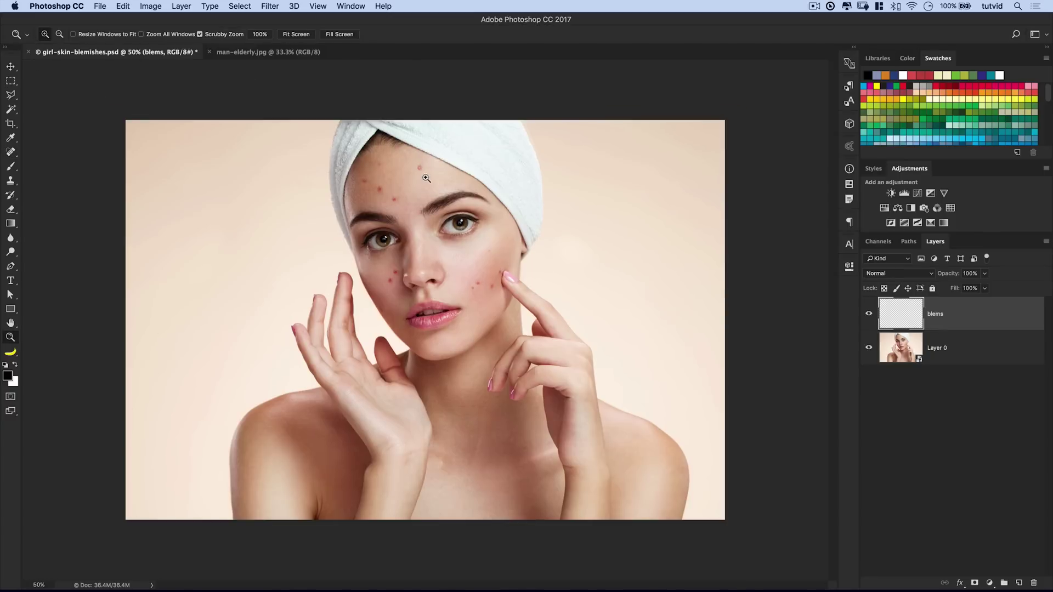
click(412, 171)
click(491, 278)
drag(479, 238, 467, 205)
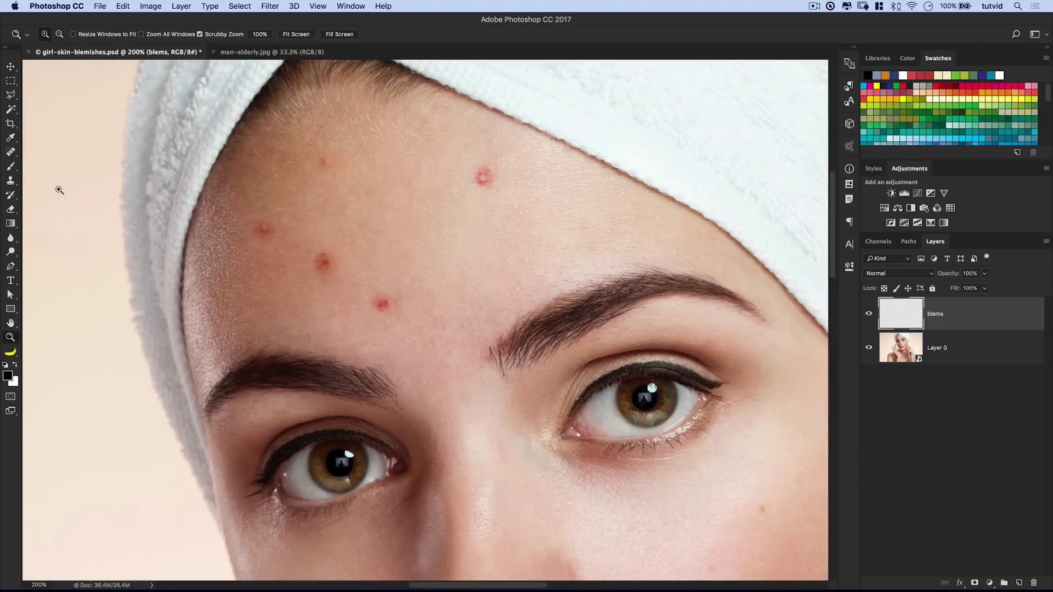
key(j)
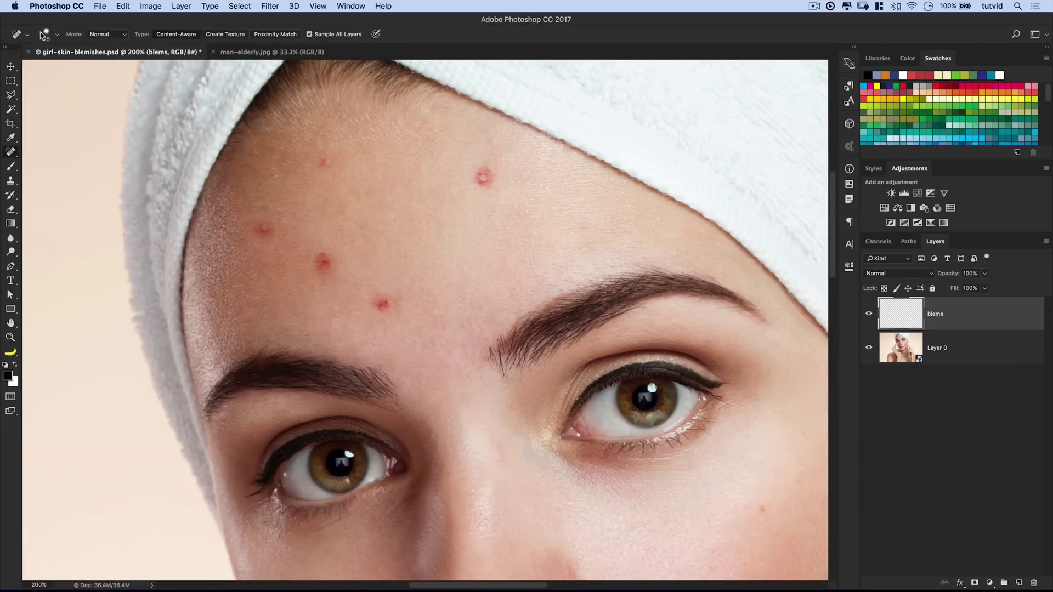
right_click(389, 191)
drag(431, 240, 414, 238)
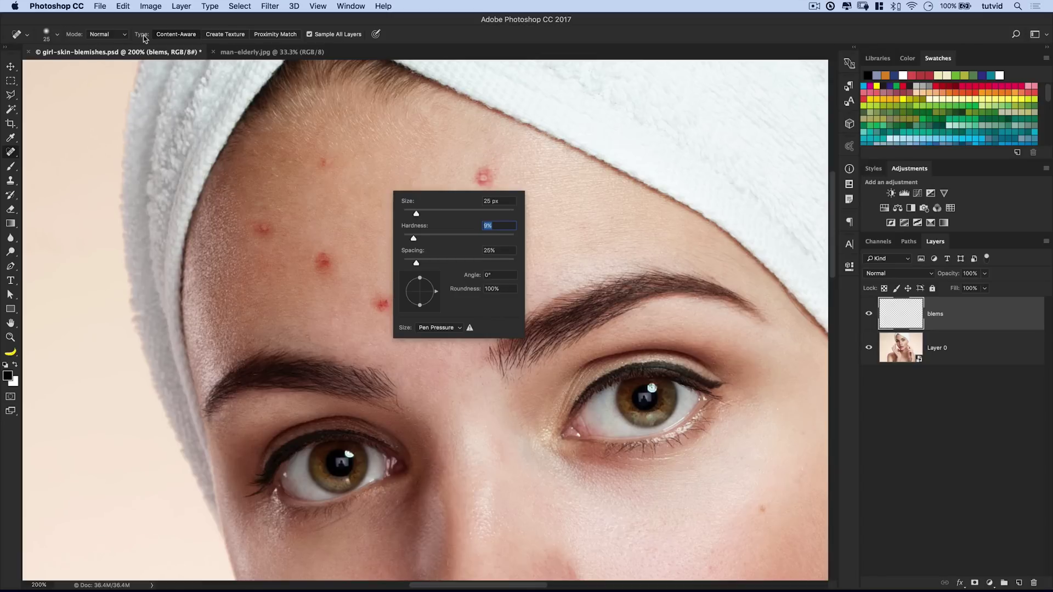
Step: Try healing the small upper forehead blemish in Replace mode, undo it, and return the brush mode to Normal
click(120, 34)
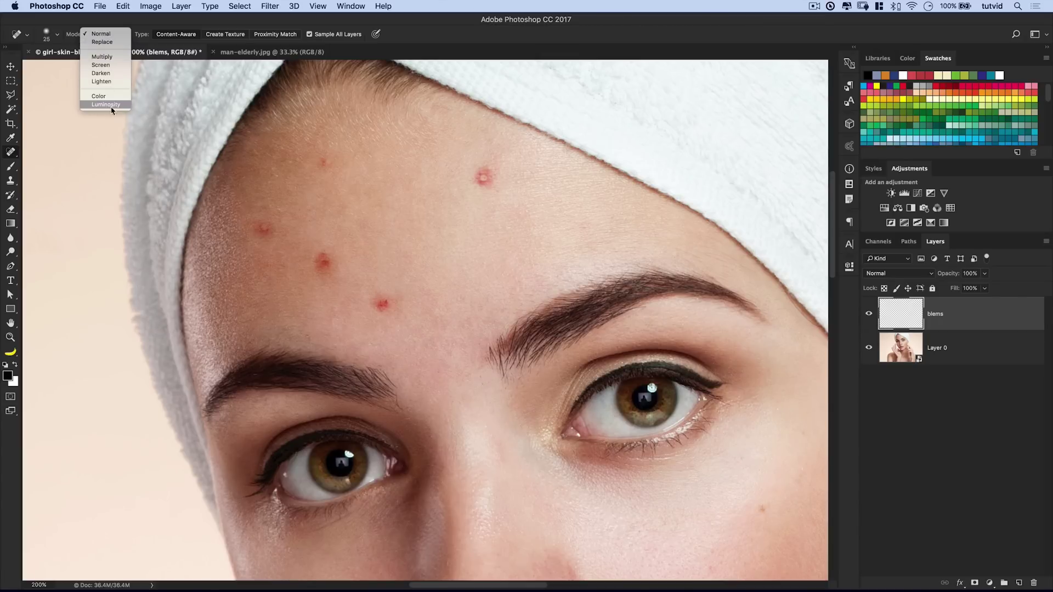
click(102, 42)
mouse_move(319, 159)
mouse_down()
mouse_move(336, 156)
mouse_move(313, 165)
mouse_up()
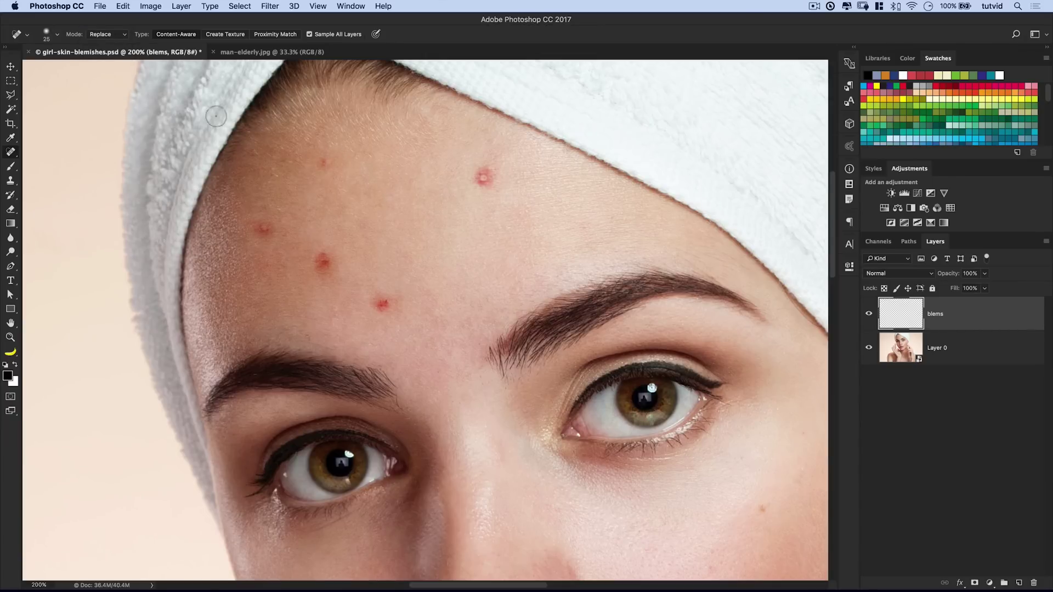
click(117, 35)
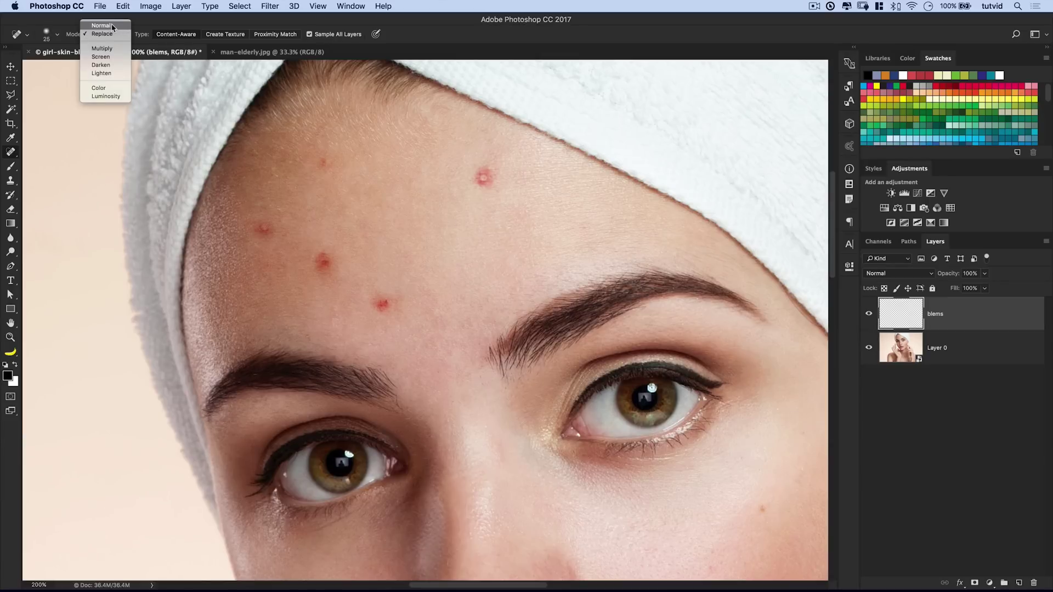
click(112, 27)
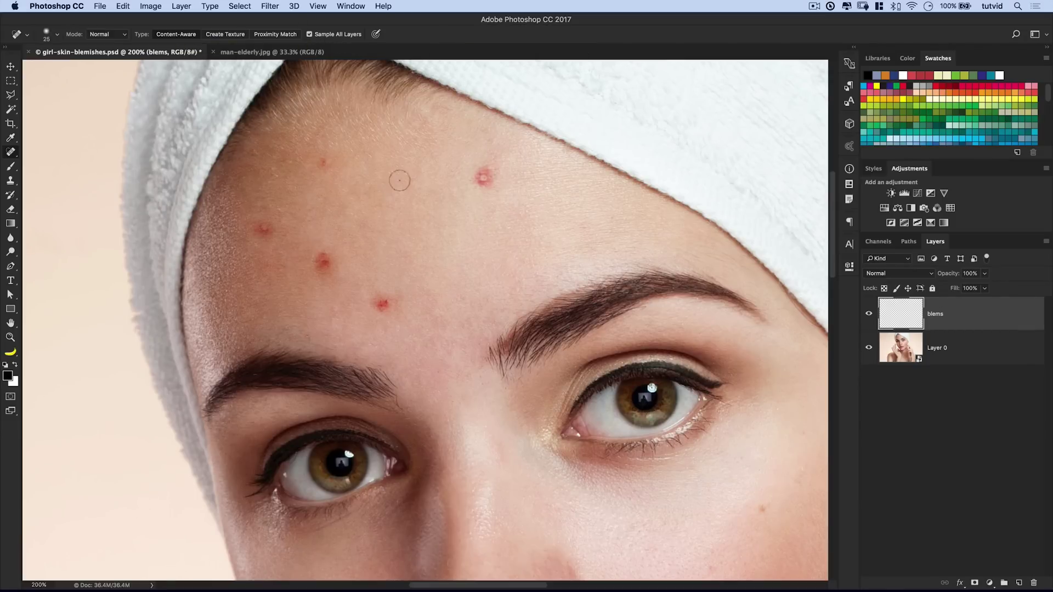
Step: Heal the three uppermost forehead blemishes with the Spot Healing Brush on the blems layer
drag(472, 176, 487, 170)
drag(480, 189, 487, 178)
drag(323, 163, 324, 163)
mouse_move(264, 227)
mouse_down()
mouse_move(251, 228)
mouse_move(270, 240)
mouse_up()
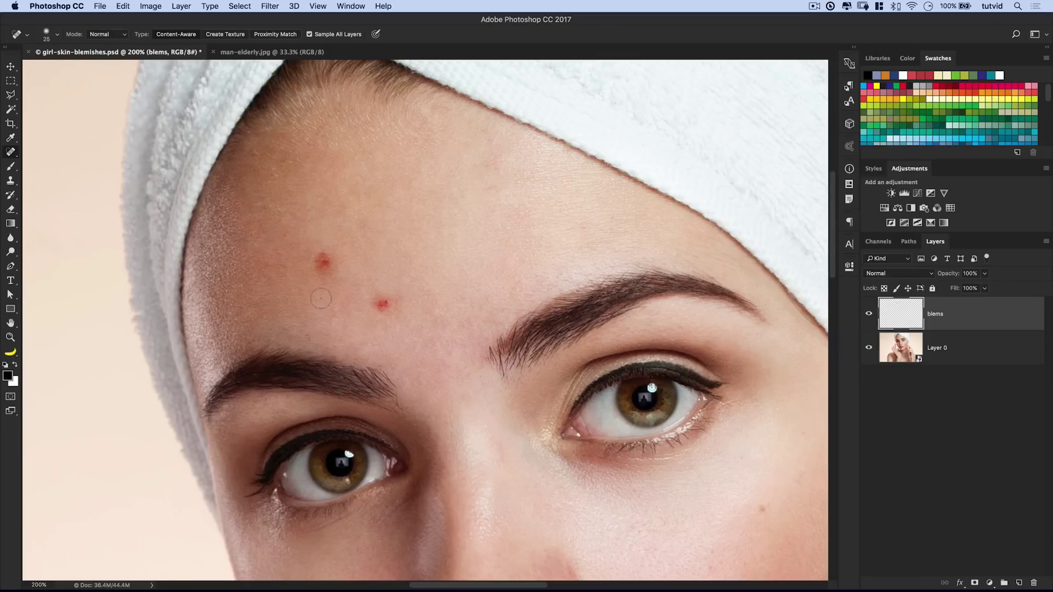
Step: Compare the forehead before and after healing by hiding and showing the blems layer
scroll(425, 306, down, 10)
scroll(426, 306, right, 6)
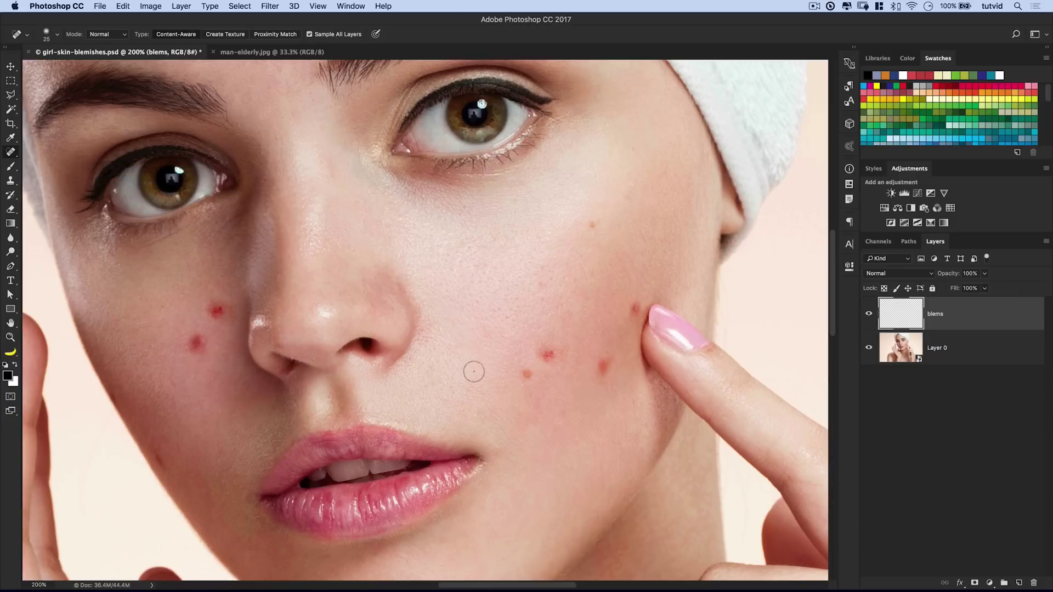
scroll(339, 202, up, 10)
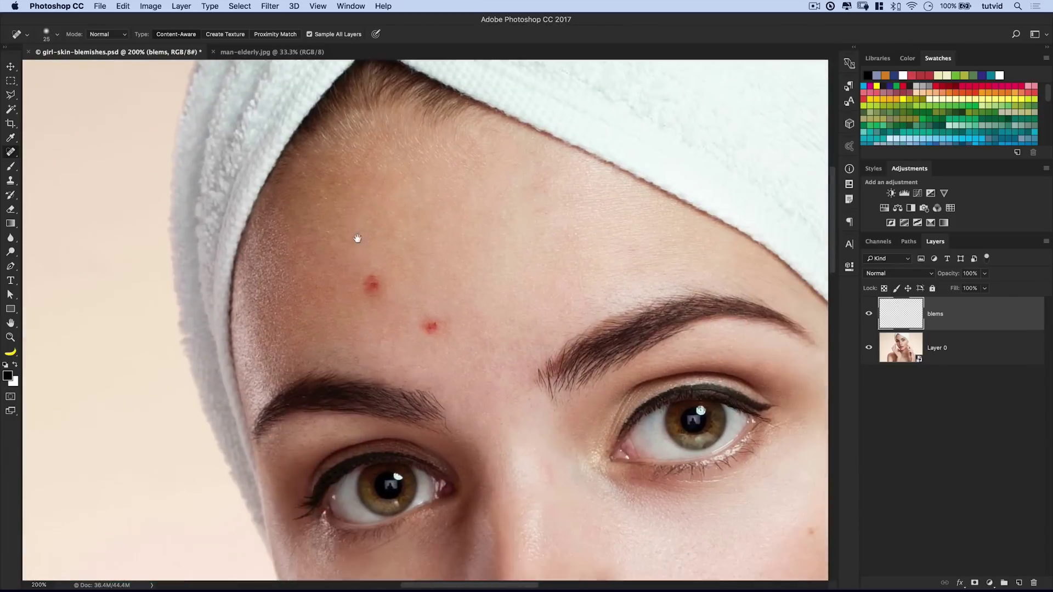
click(868, 314)
click(869, 314)
click(869, 314)
click(870, 314)
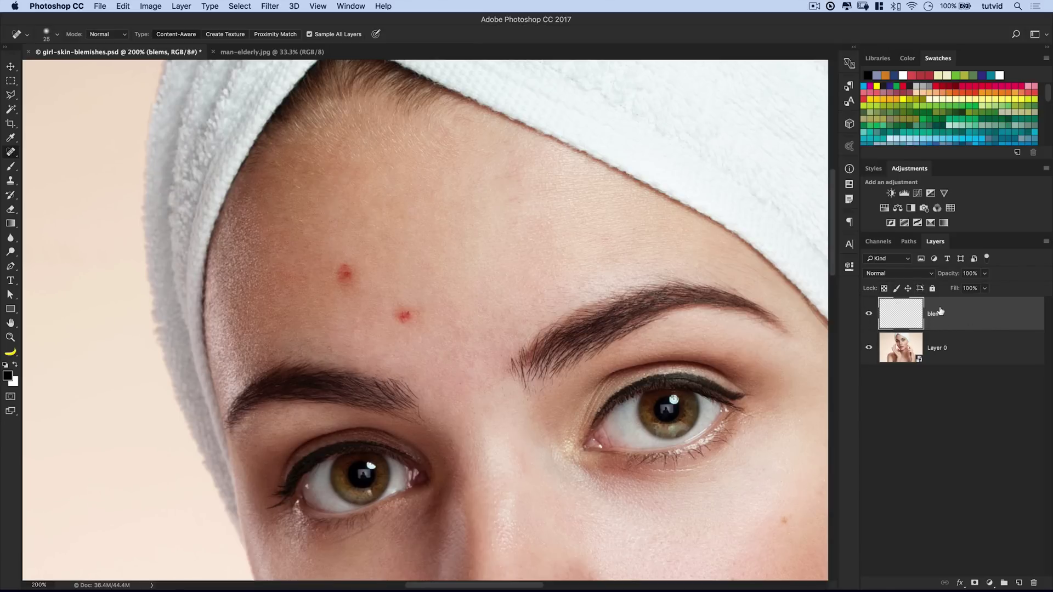
Step: Replace the blems layer with a new empty layer and switch to the Healing Brush
key(BackSpace)
click(1019, 583)
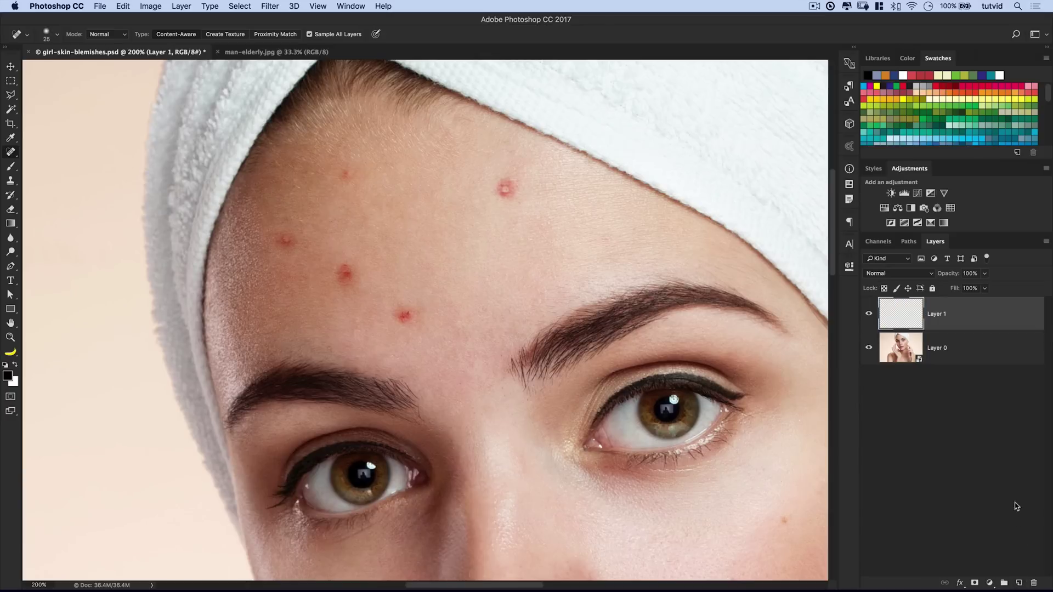
right_click(8, 152)
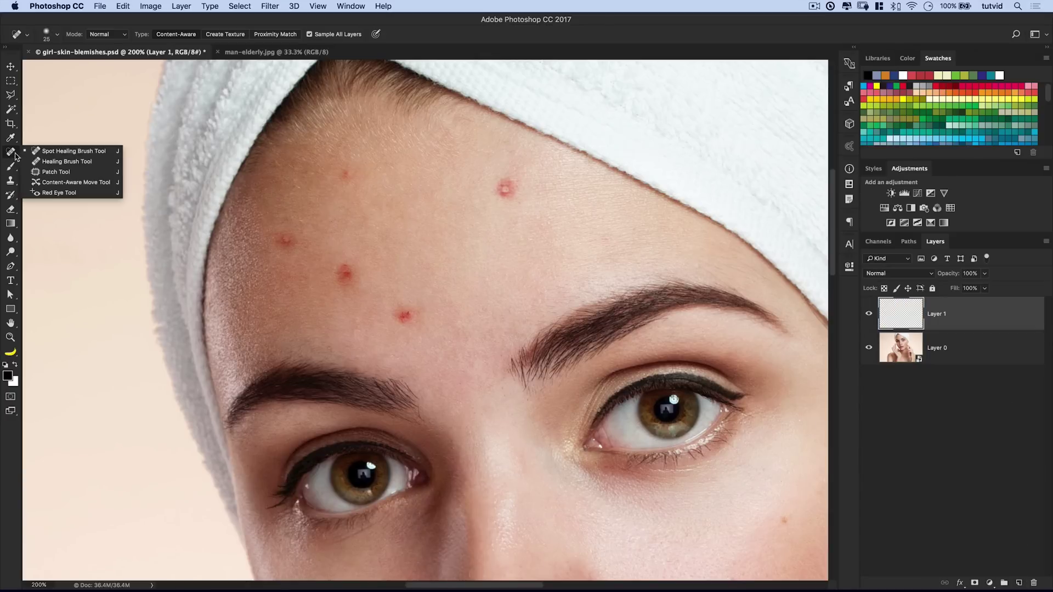
click(48, 162)
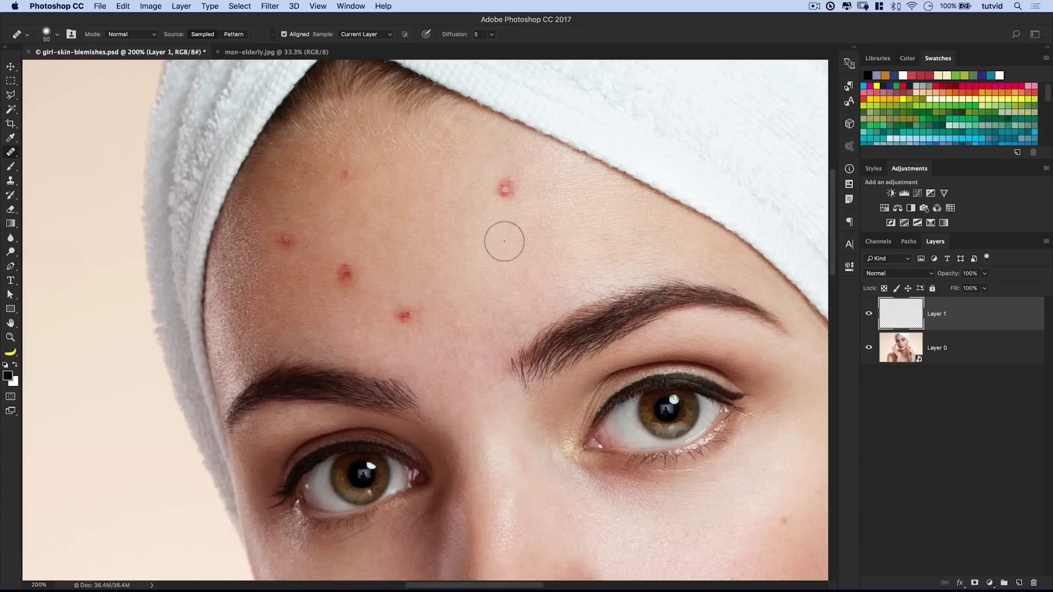
Step: Keep the Healing Brush in Normal mode and set it to sample Current & Below
right_click(450, 228)
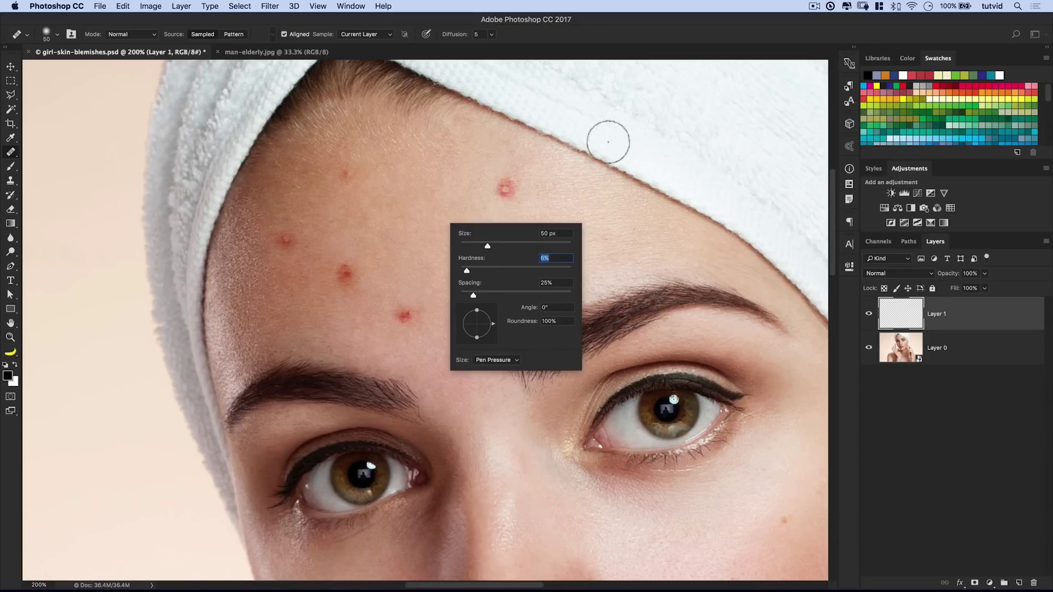
key(Return)
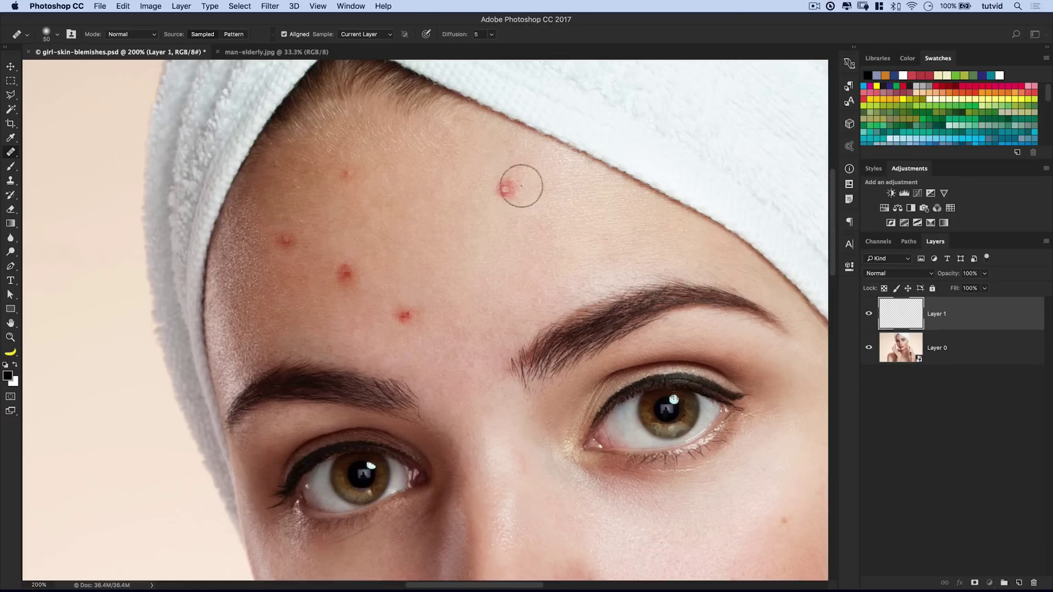
mouse_move(512, 191)
mouse_down()
mouse_move(503, 183)
mouse_move(501, 197)
mouse_up()
click(144, 34)
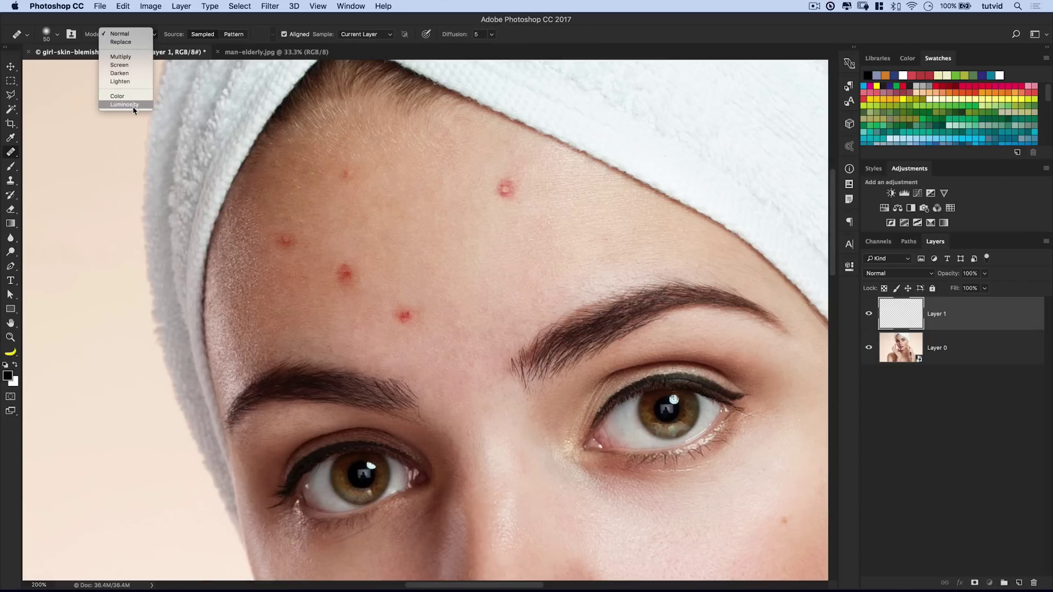
click(137, 42)
click(132, 34)
click(200, 42)
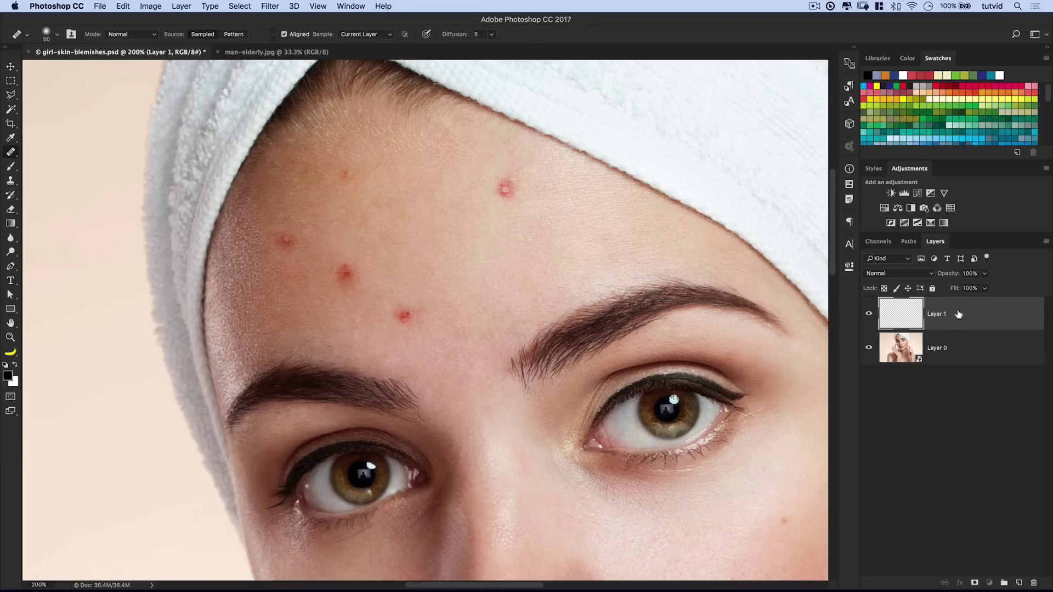
click(366, 34)
click(364, 43)
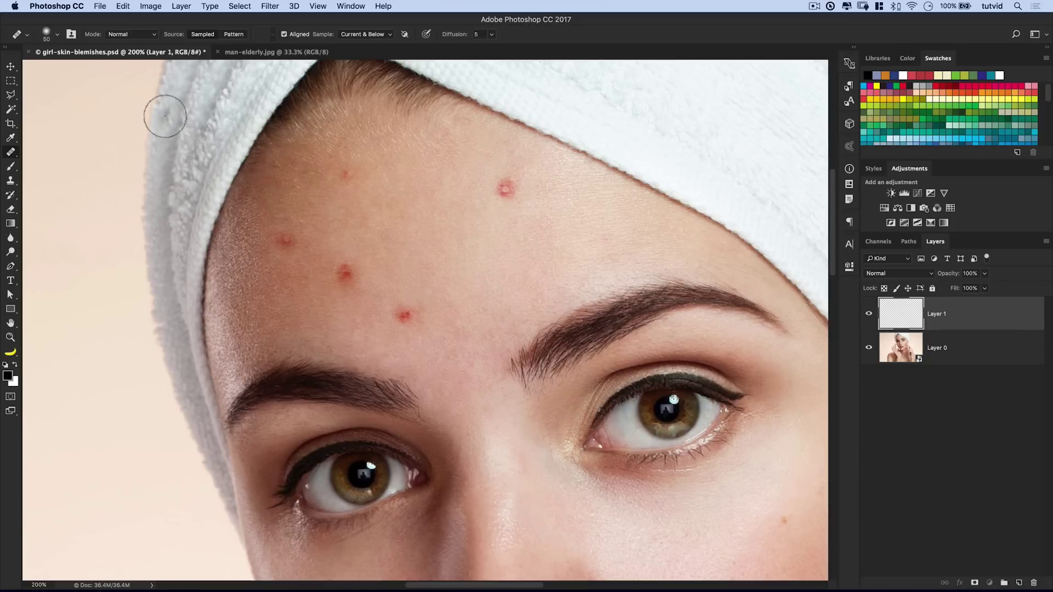
Step: Sample clean skin and heal the blemish near the towel and the small upper forehead blemish with the Healing Brush
click(550, 184)
click(505, 189)
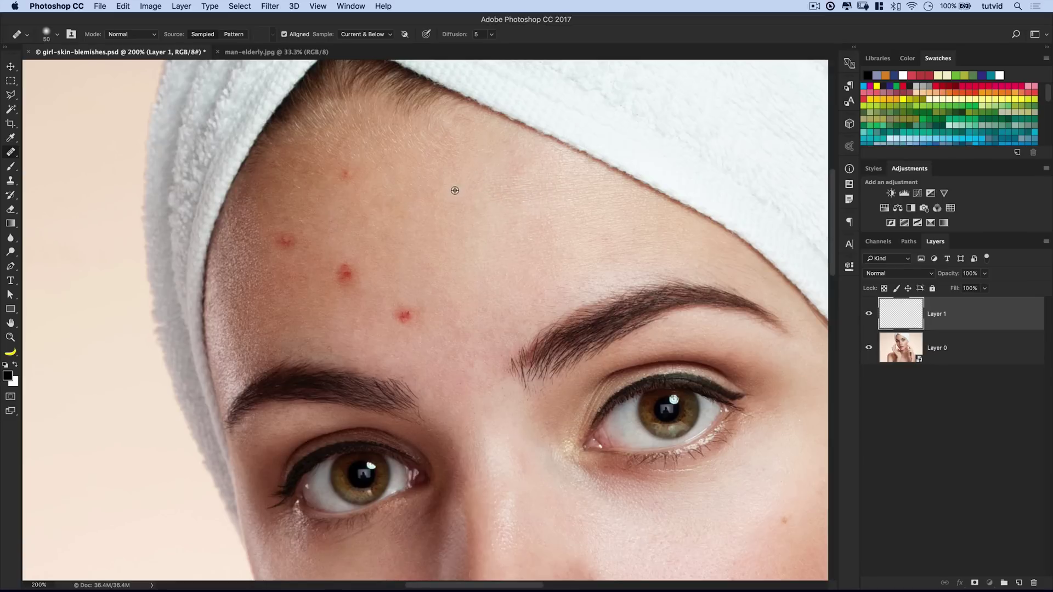
alt+click(483, 184)
click(471, 244)
click(345, 173)
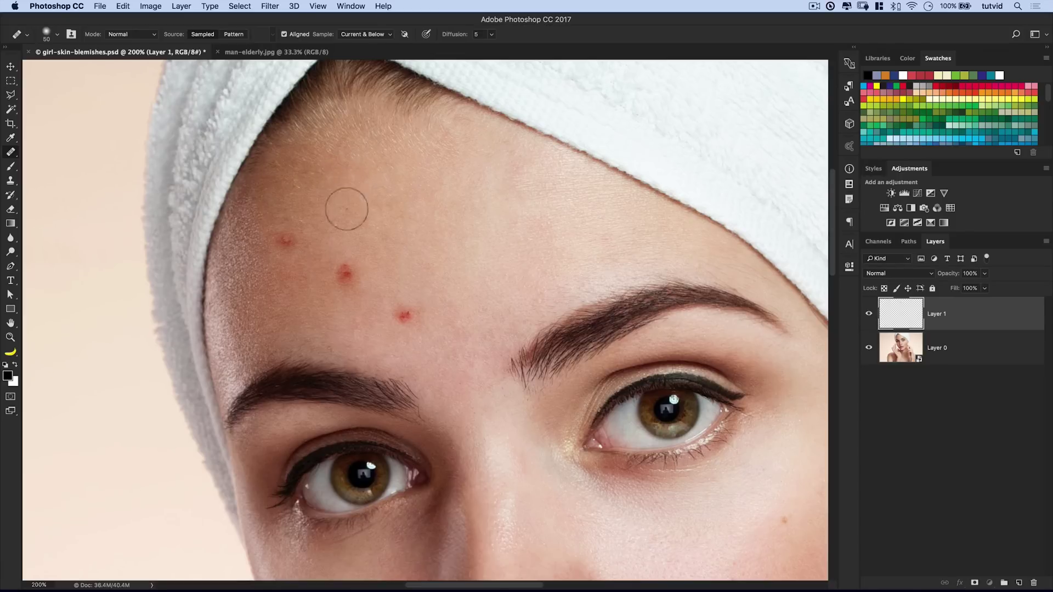
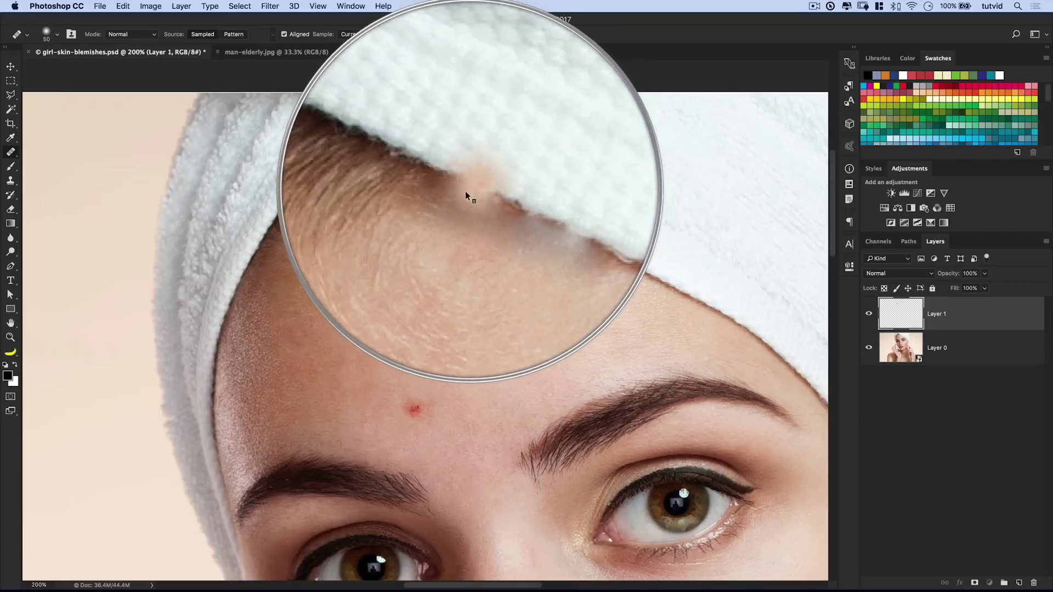
Step: Set the Healing Brush's diffusion to 1 and heal the forehead skin along the towel edge
click(571, 215)
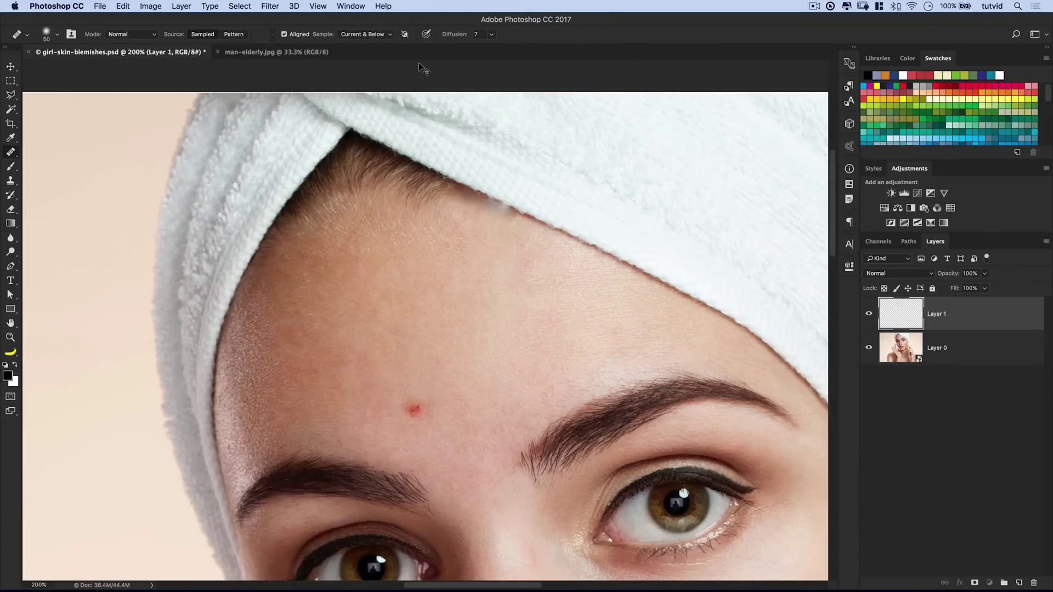
click(493, 35)
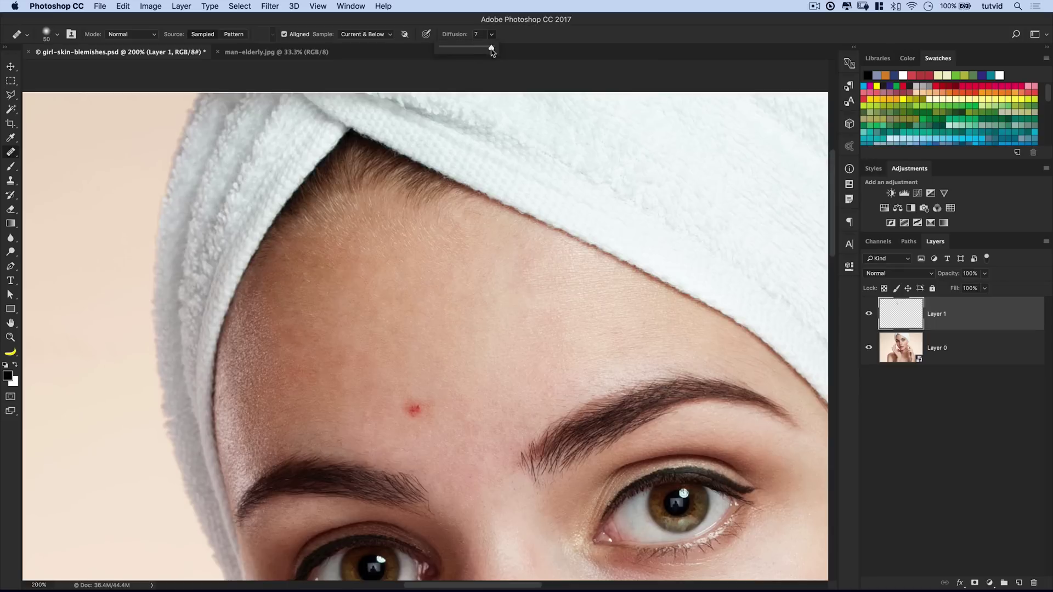
alt+click(458, 239)
mouse_move(464, 206)
mouse_down()
mouse_move(523, 223)
mouse_move(482, 214)
mouse_up()
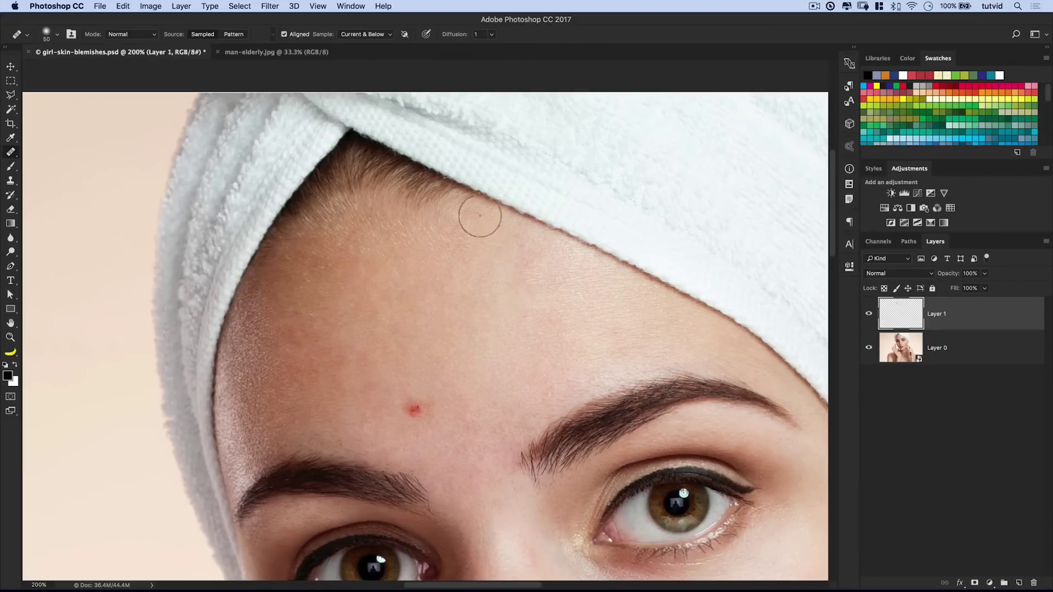
Step: Reduce the Healing Brush to 9 px for a close-up healing test on the jaw edge beside the raised fingers
scroll(417, 313, down, 3)
scroll(416, 312, left, 3)
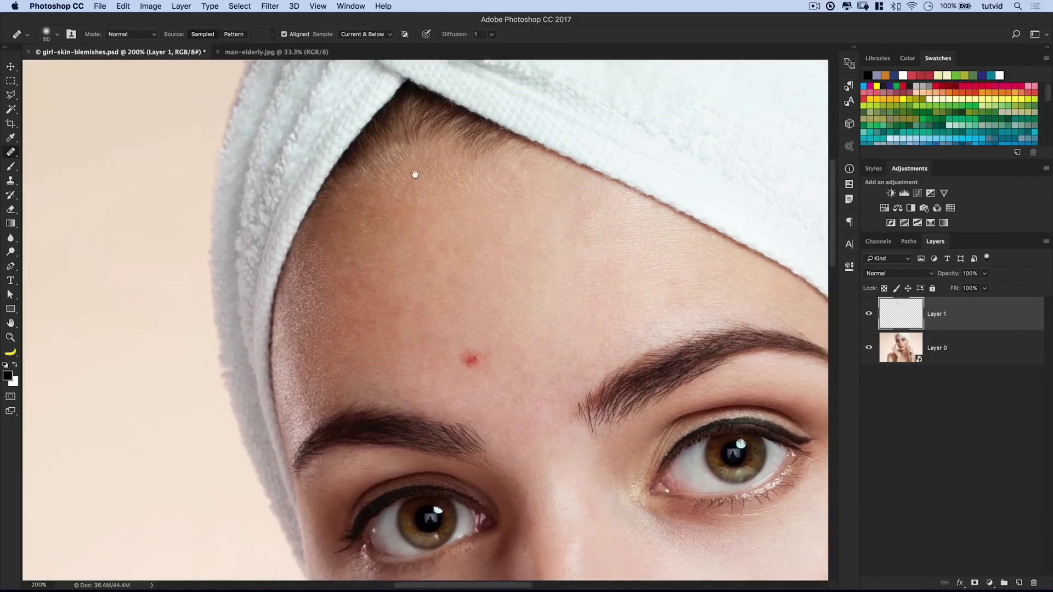
scroll(414, 174, down, 10)
key(z)
click(348, 237)
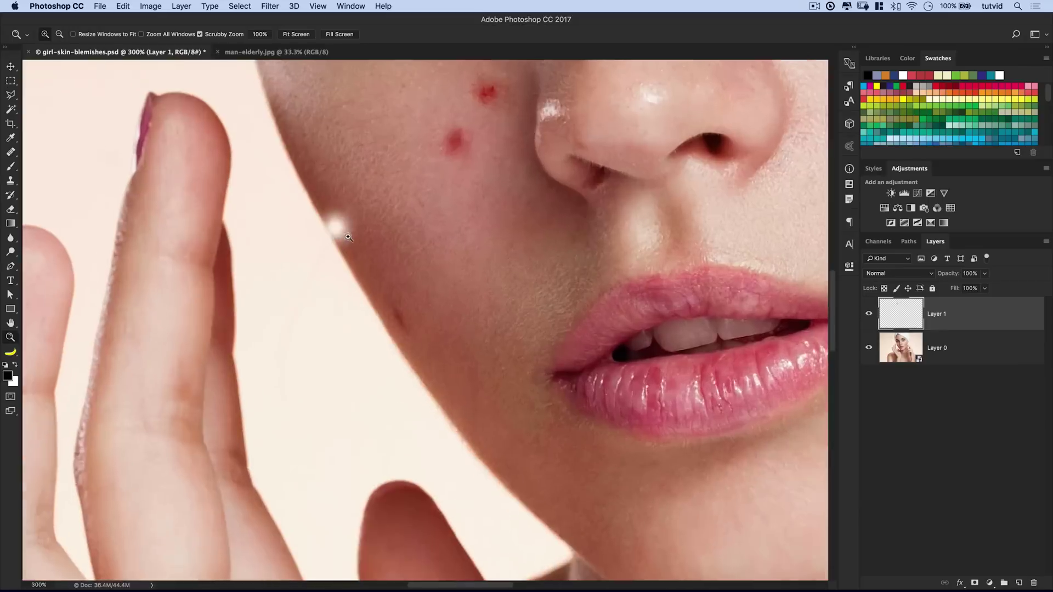
click(348, 237)
scroll(454, 261, up, 2)
scroll(453, 261, left, 2)
key(j)
click(396, 231)
key(bracketleft)
key(bracketleft)
key(bracketleft)
key(bracketleft)
key(bracketleft)
key(bracketleft)
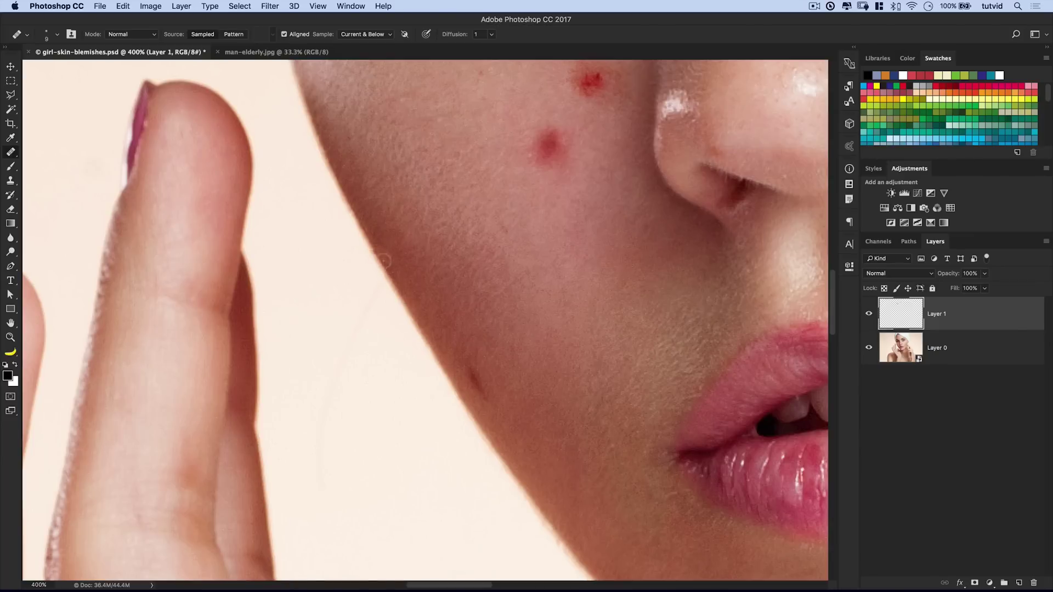
Step: Enlarge the Healing Brush to 25 px and try healing across the jaw edge beside the raised fingers
click(403, 301)
key(bracketright)
key(bracketright)
key(bracketright)
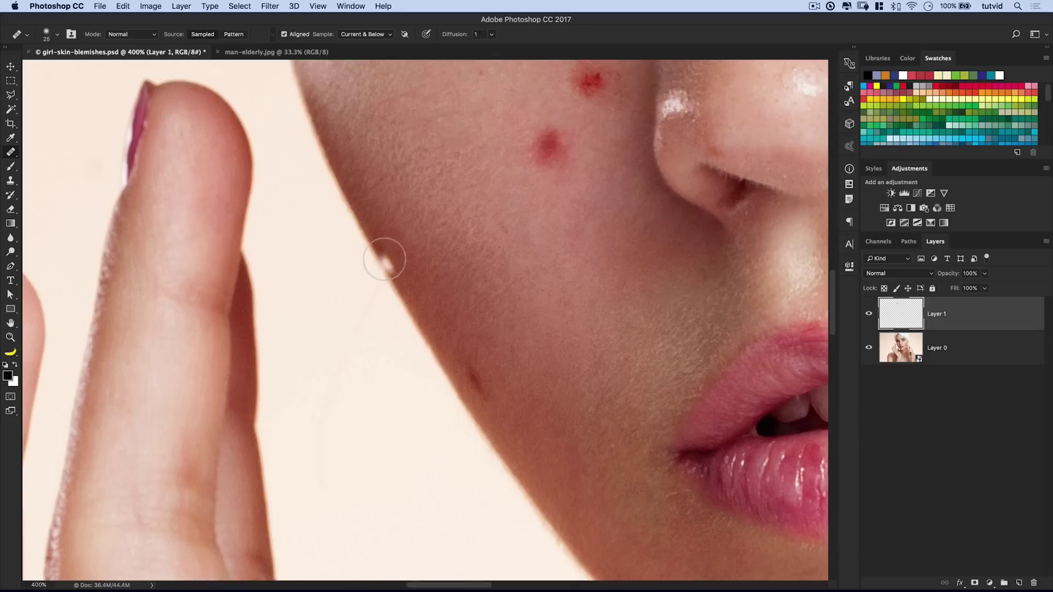
mouse_move(375, 257)
mouse_down()
mouse_move(372, 246)
mouse_move(378, 266)
mouse_move(392, 245)
mouse_move(396, 253)
mouse_up()
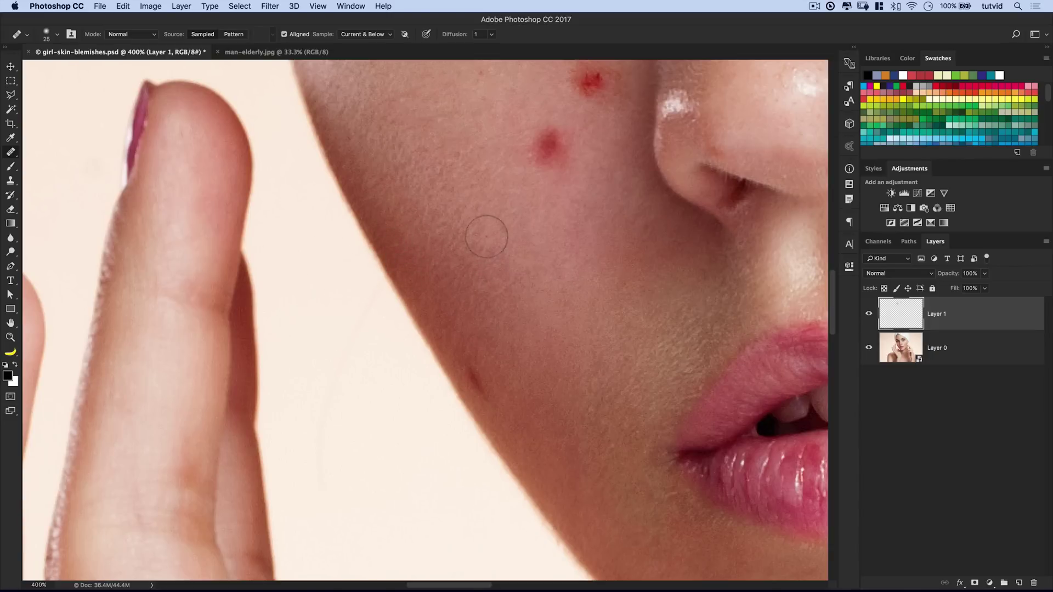
Step: Delete Layer 1 with its healing strokes and create a new empty layer above Layer 0
drag(427, 184, 408, 281)
drag(432, 155, 387, 280)
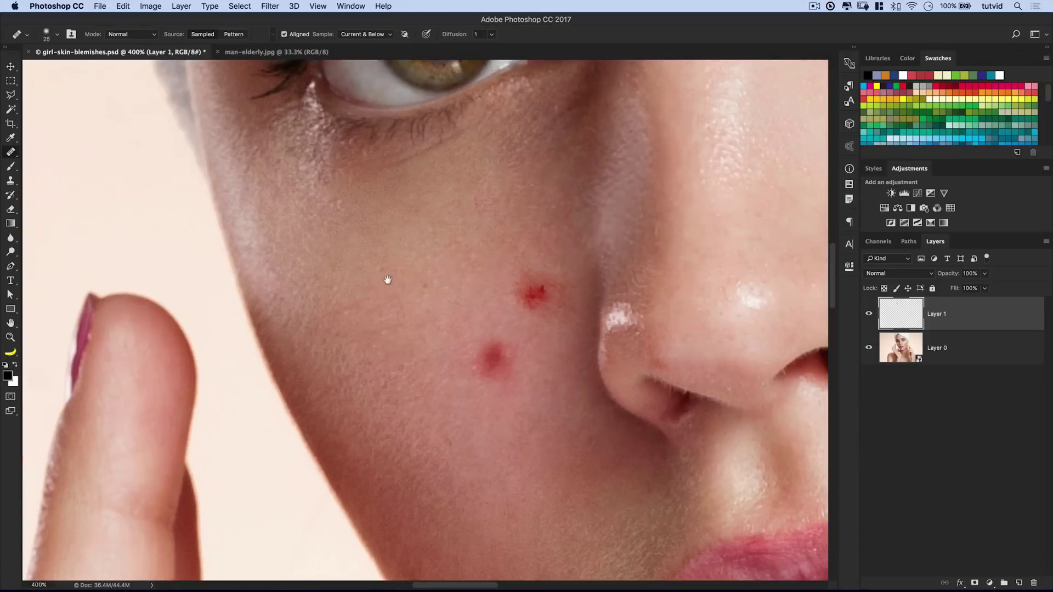
key(super+1)
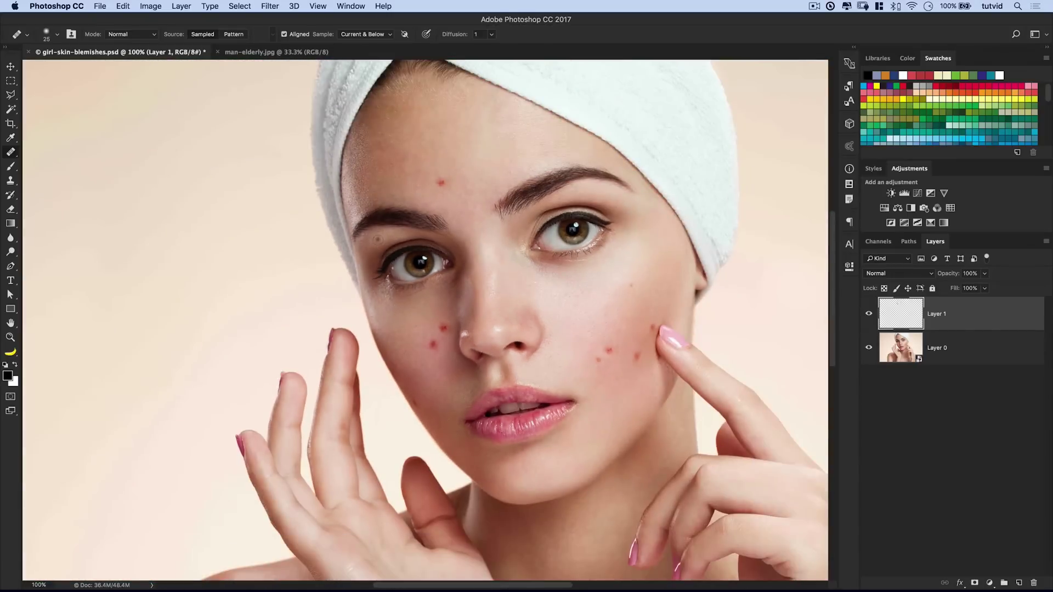
scroll(388, 353, up, 2)
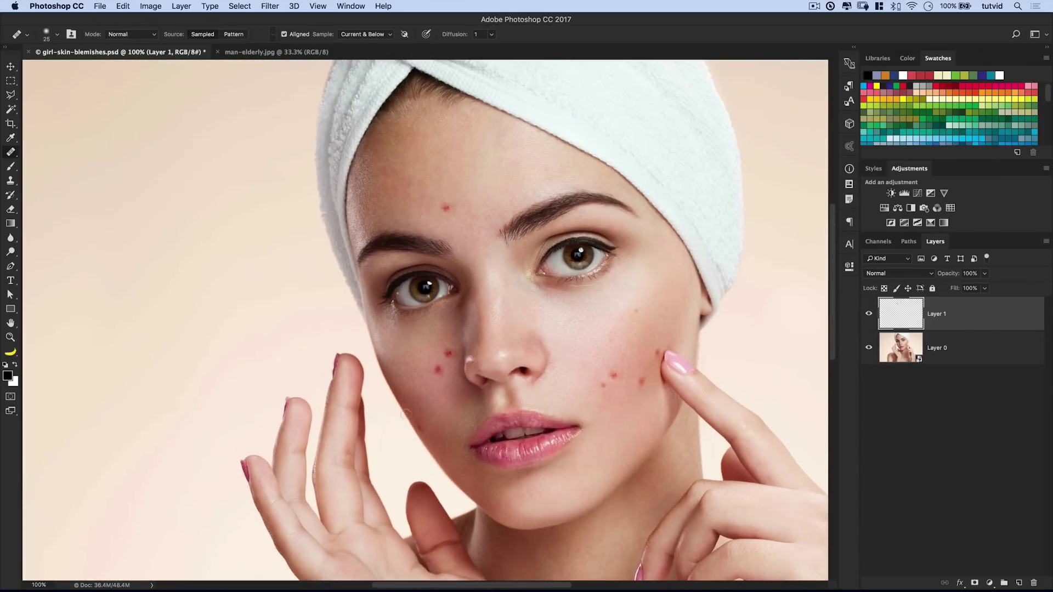
scroll(418, 387, down, 3)
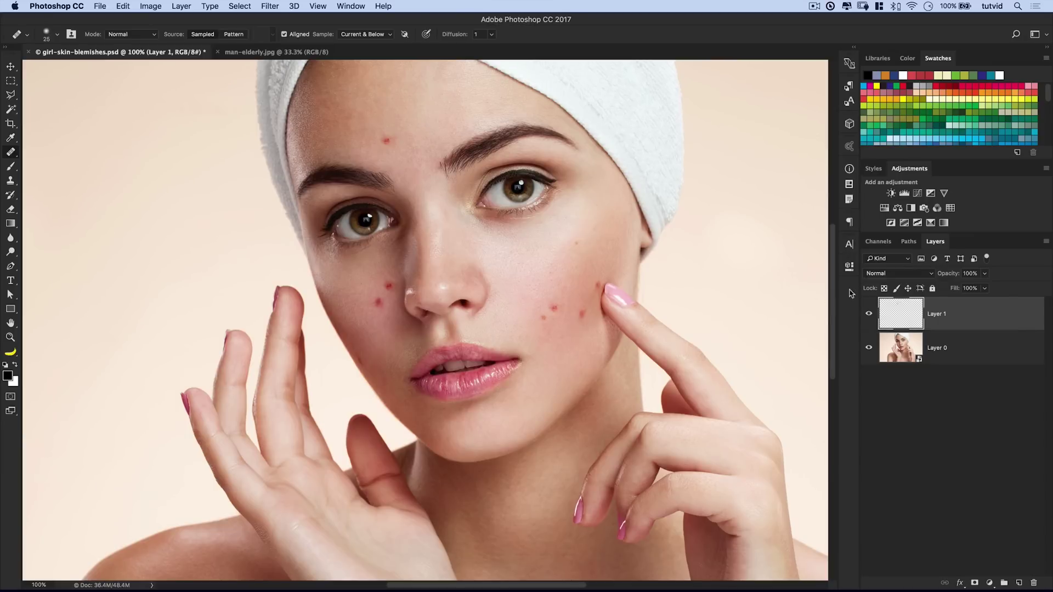
drag(972, 322, 1034, 586)
click(1018, 583)
Step: Switch to the Patch Tool and set its patch mode to Normal
click(11, 154)
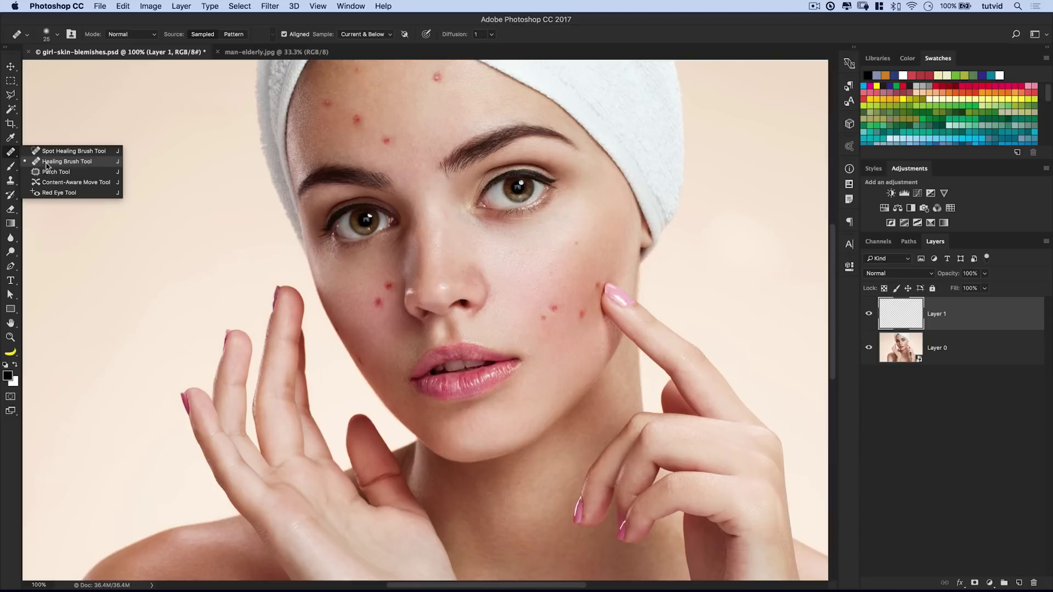
click(71, 171)
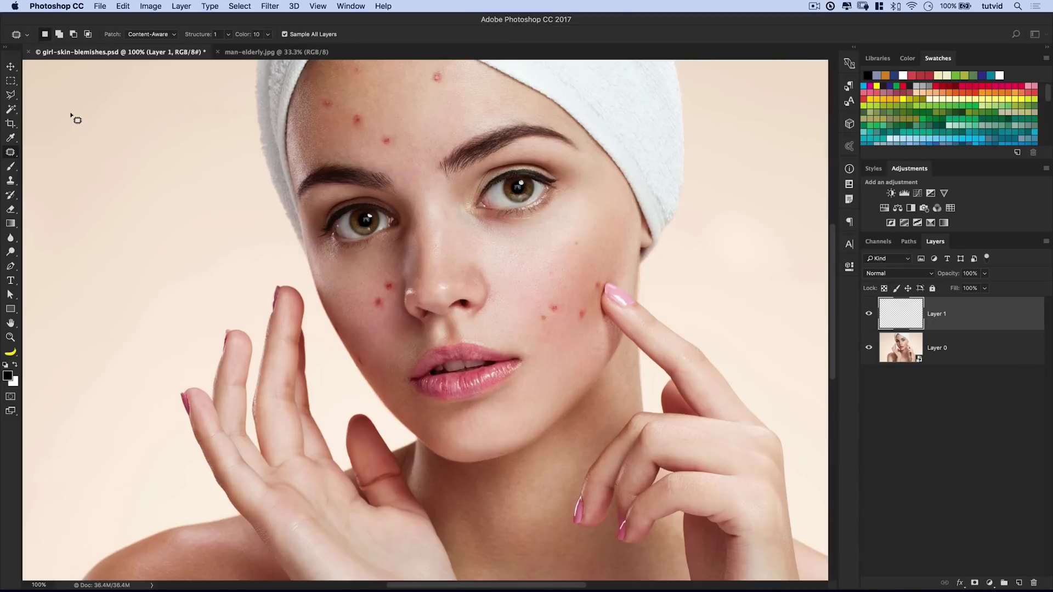
click(151, 34)
click(144, 24)
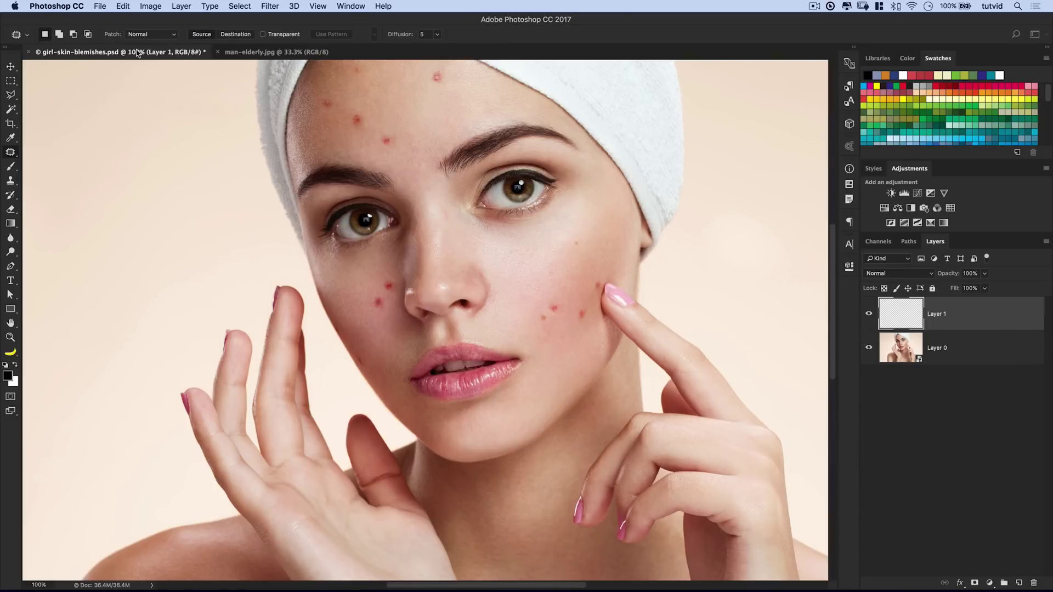
Step: Bring the forehead blemishes into close view and make the empty Layer 1 active for patching
scroll(436, 174, up, 5)
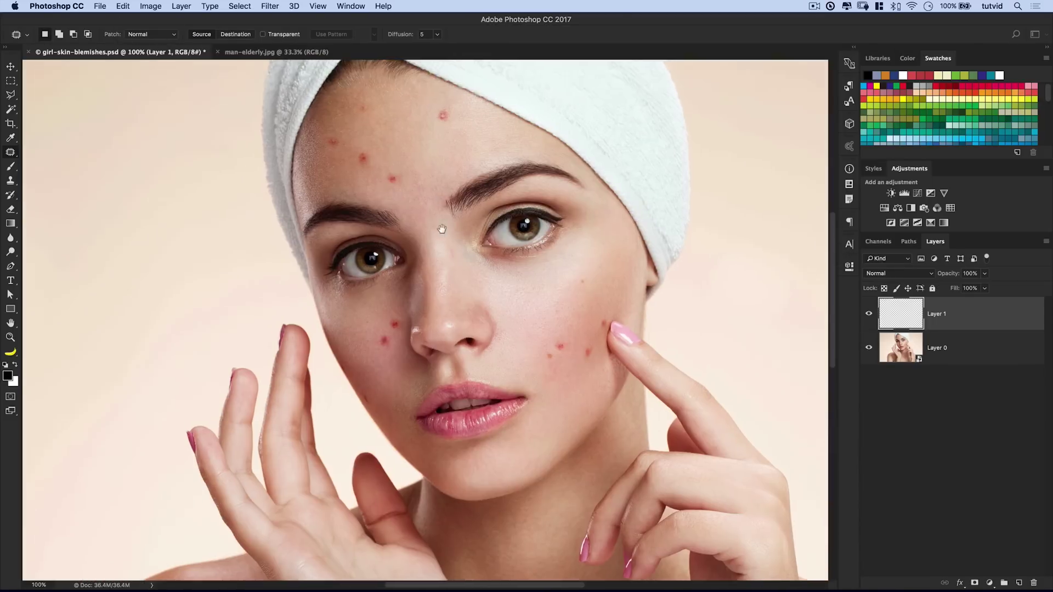
scroll(454, 202, up, 3)
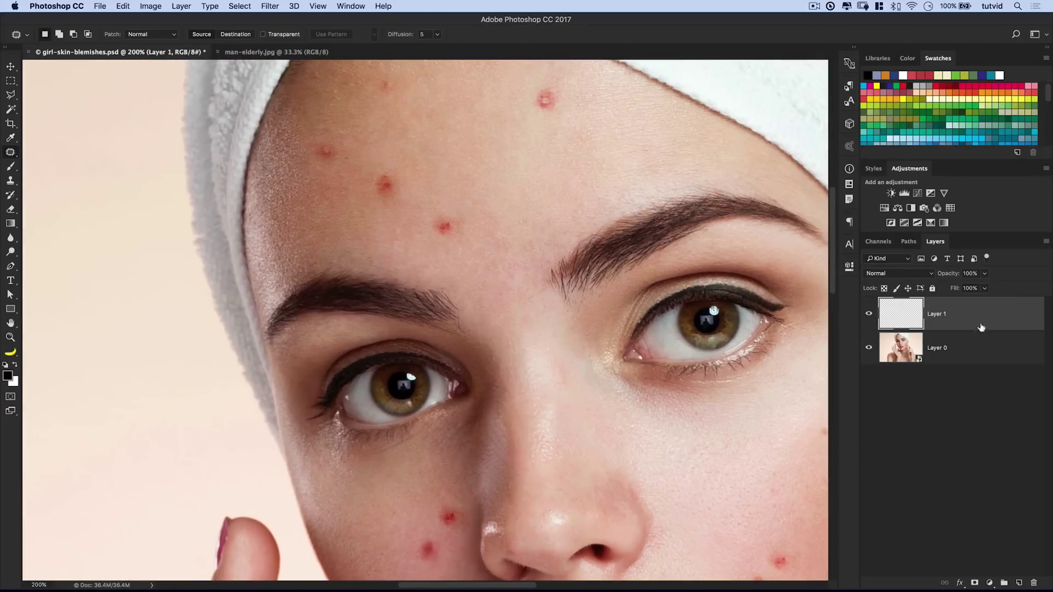
click(979, 349)
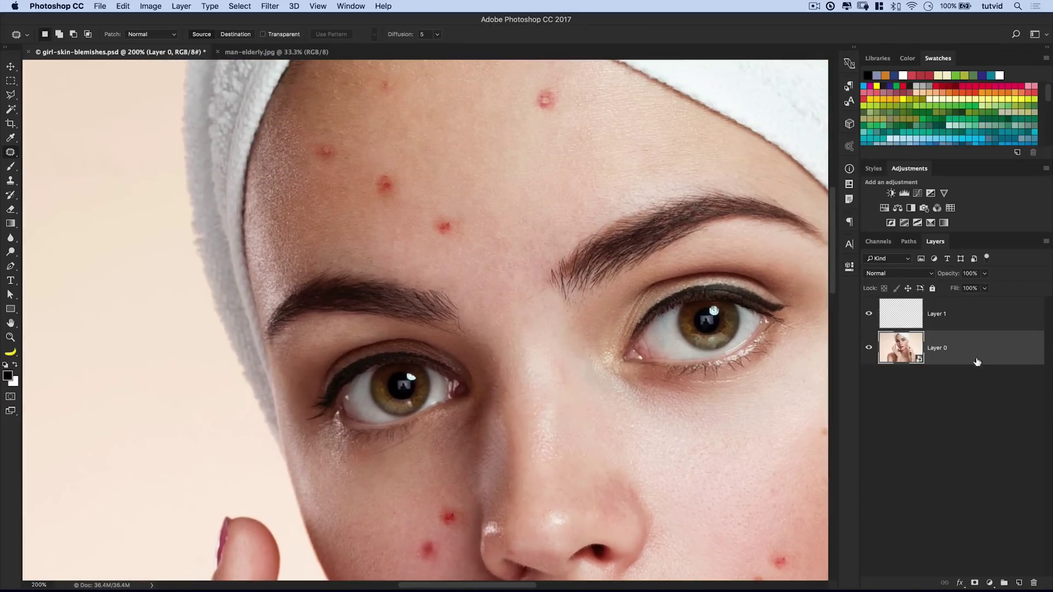
drag(740, 192, 747, 258)
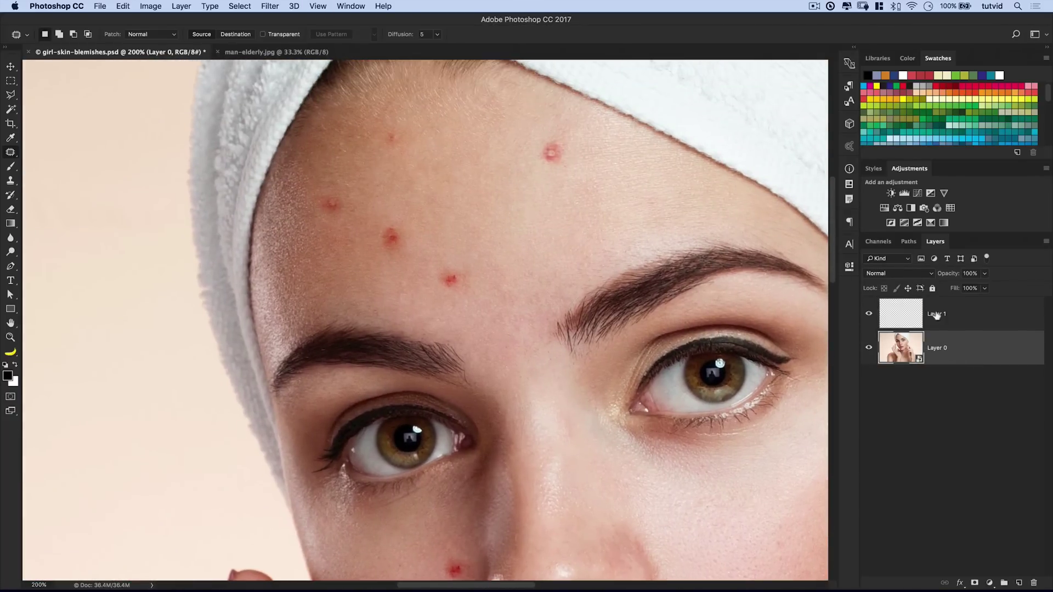
click(869, 307)
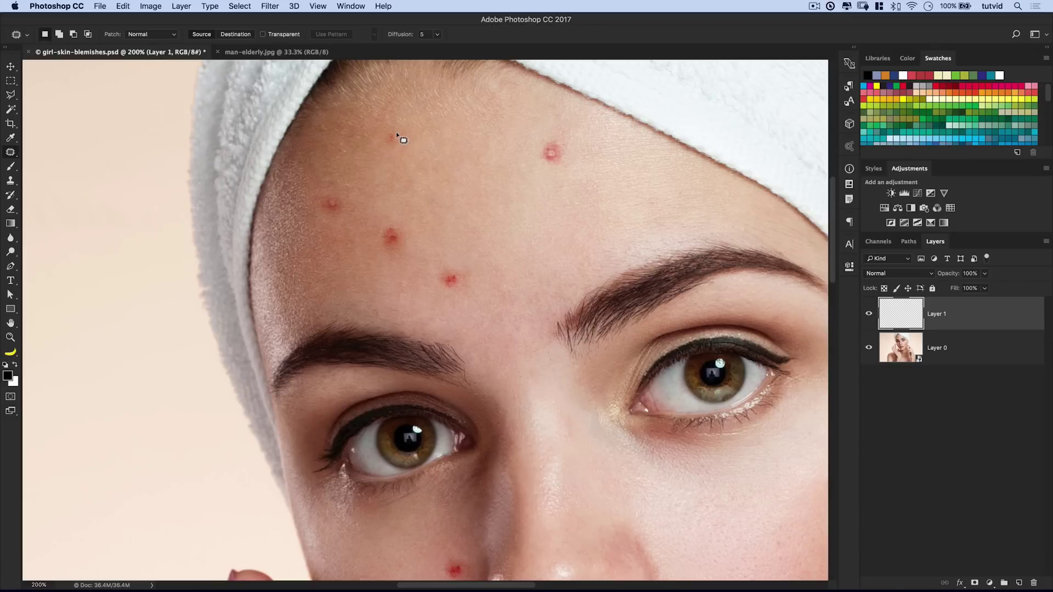
mouse_move(397, 136)
mouse_down()
mouse_move(374, 135)
mouse_move(443, 158)
mouse_move(433, 146)
mouse_move(397, 152)
mouse_move(437, 141)
mouse_move(390, 141)
mouse_up()
click(60, 36)
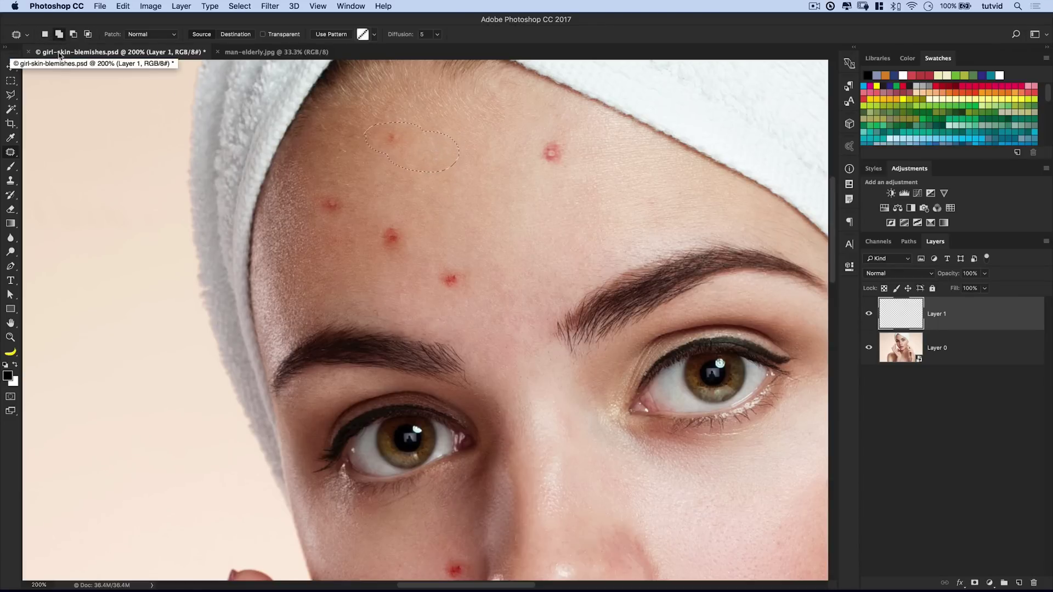
click(45, 34)
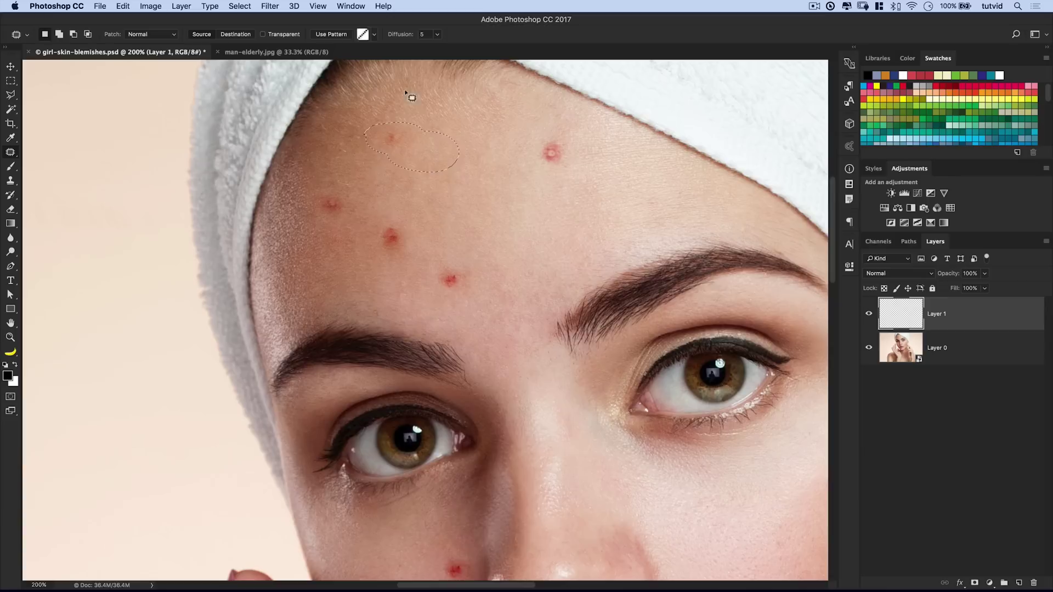
click(426, 148)
Step: Set the patch mode to Content-Aware and patch the blemish on the right side of the forehead with clean skin below it
click(147, 34)
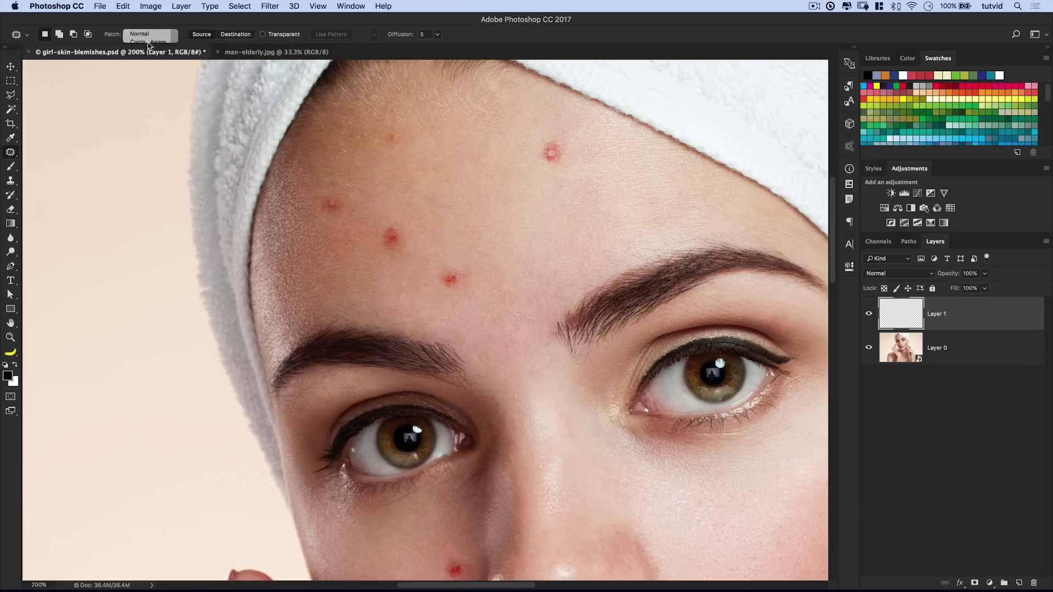
click(146, 42)
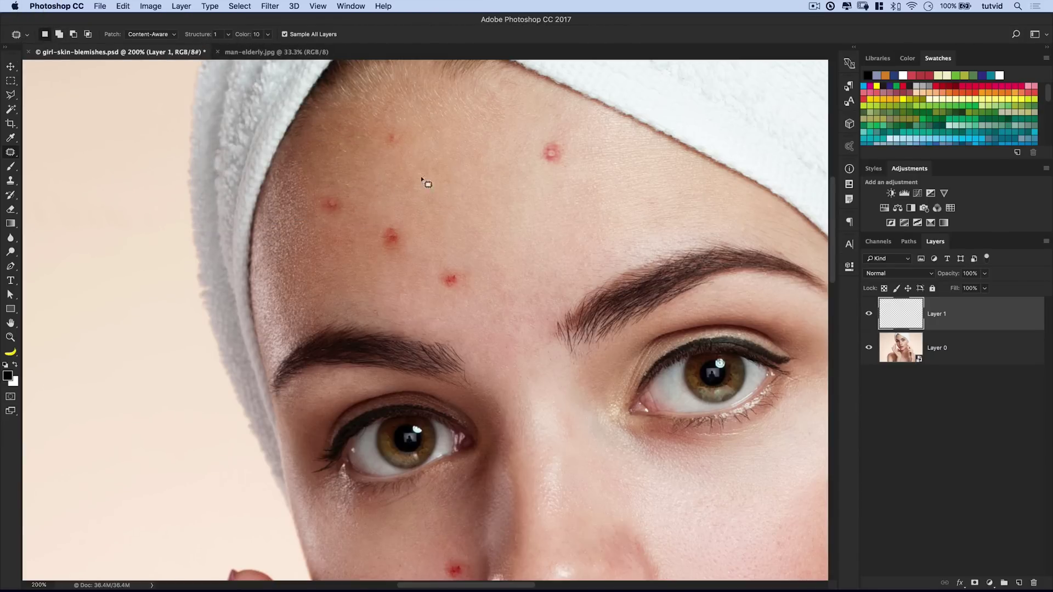
mouse_move(559, 137)
mouse_down()
mouse_move(522, 138)
mouse_move(594, 146)
mouse_move(521, 151)
mouse_move(562, 176)
mouse_move(577, 144)
mouse_move(509, 160)
mouse_move(522, 185)
mouse_move(587, 204)
mouse_up()
key(super+d)
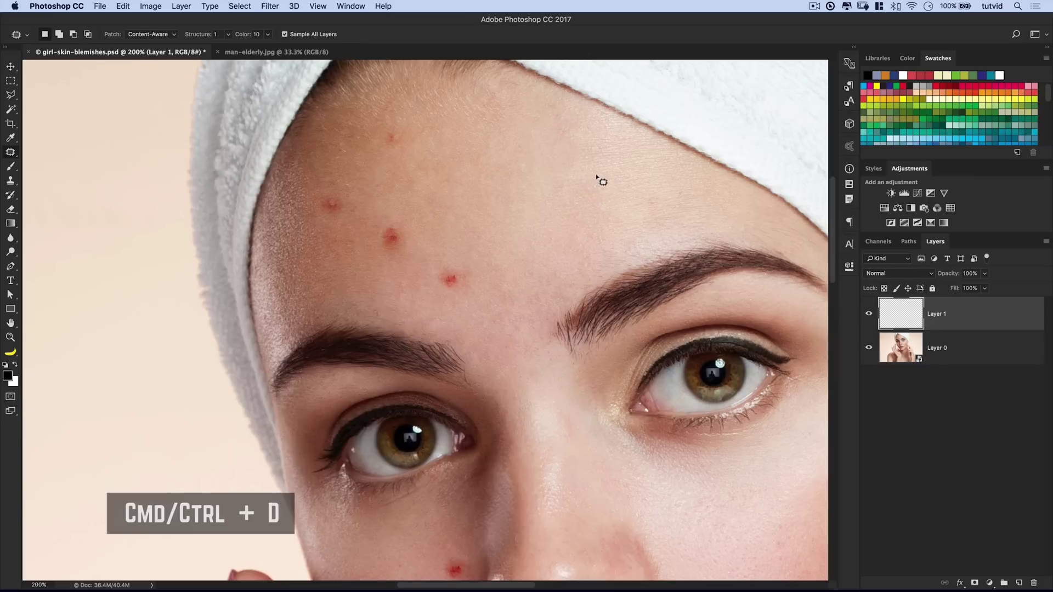
Step: Patch the small blemish near the hairline and the two blemishes on the left side of the forehead
mouse_move(395, 129)
mouse_down()
mouse_move(390, 154)
mouse_move(378, 130)
mouse_up()
key(super+d)
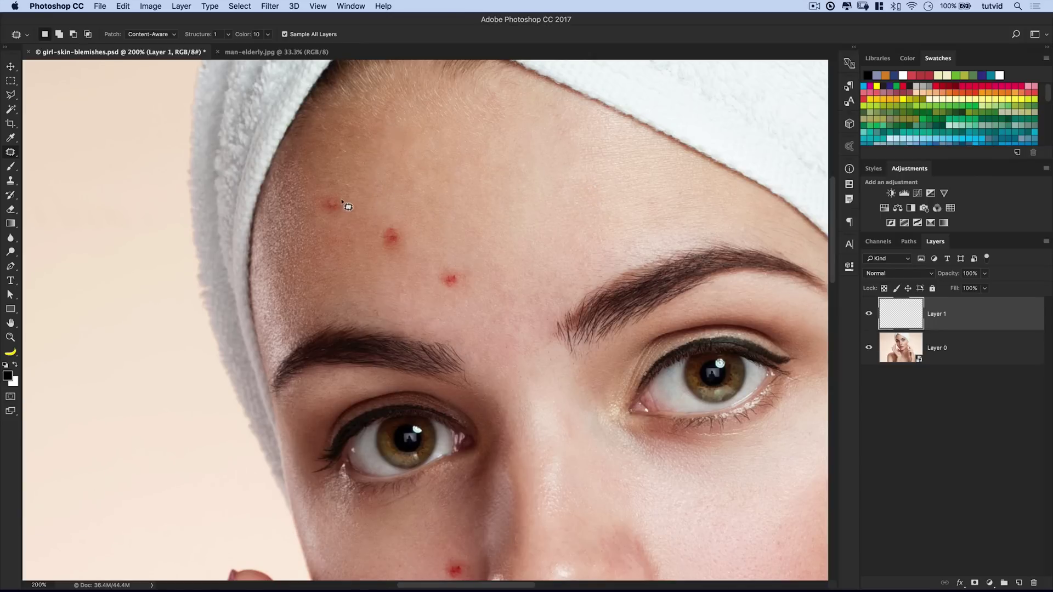
key(super+z)
key(super+d)
mouse_move(345, 193)
mouse_down()
mouse_move(324, 203)
mouse_move(357, 245)
mouse_move(400, 238)
mouse_move(423, 304)
mouse_up()
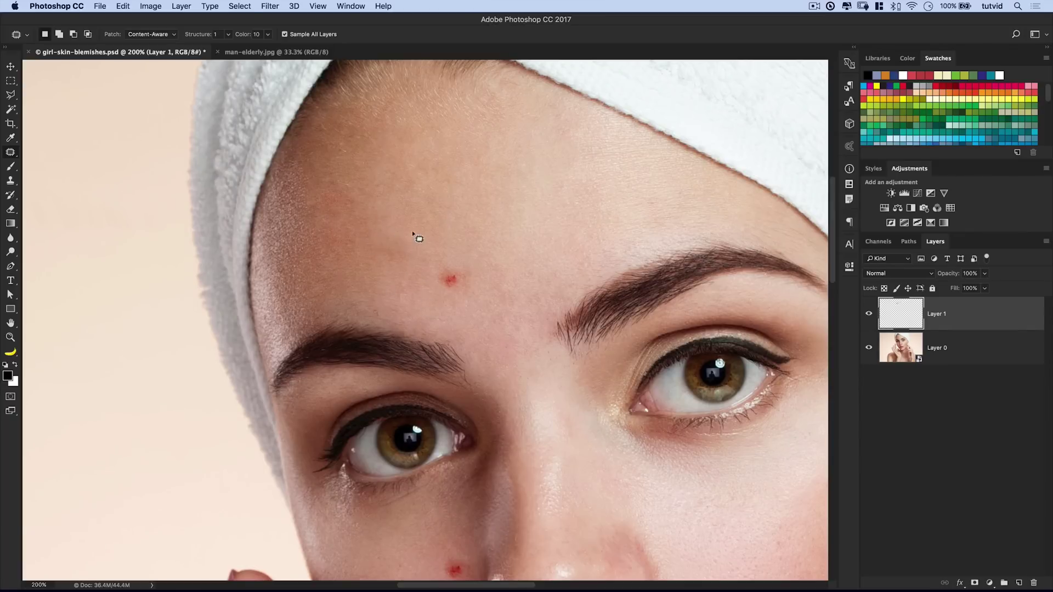
Step: Patch the last forehead blemish above the inner end of the left eyebrow
scroll(411, 220, down, 1)
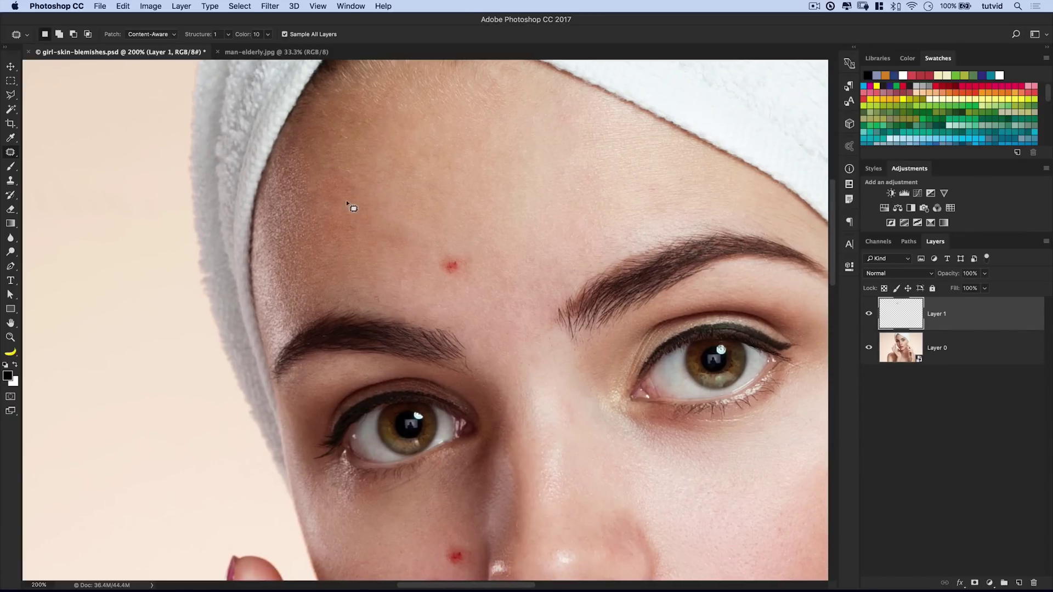
scroll(379, 178, right, 6)
scroll(378, 178, up, 3)
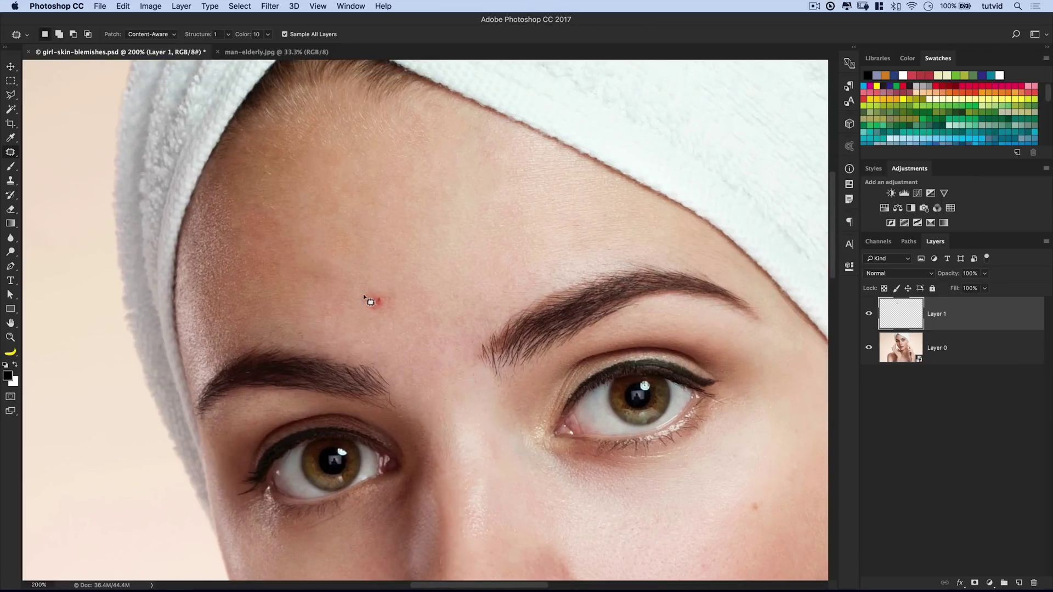
mouse_move(376, 292)
mouse_down()
mouse_move(381, 314)
mouse_move(399, 299)
mouse_move(391, 292)
mouse_move(332, 312)
mouse_move(376, 330)
mouse_up()
scroll(356, 313, left, 2)
scroll(356, 313, up, 1)
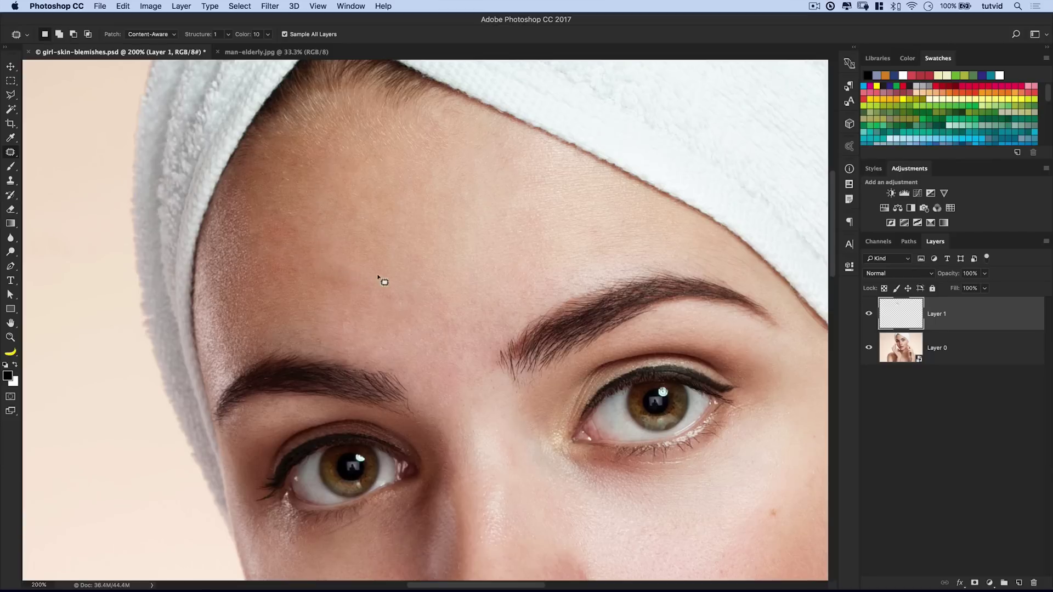
Step: Set the patch Structure to 7 and patch a blemish on the cheek beside the pointing finger
text(7)
key(Return)
scroll(454, 247, down, 5)
scroll(454, 247, right, 2)
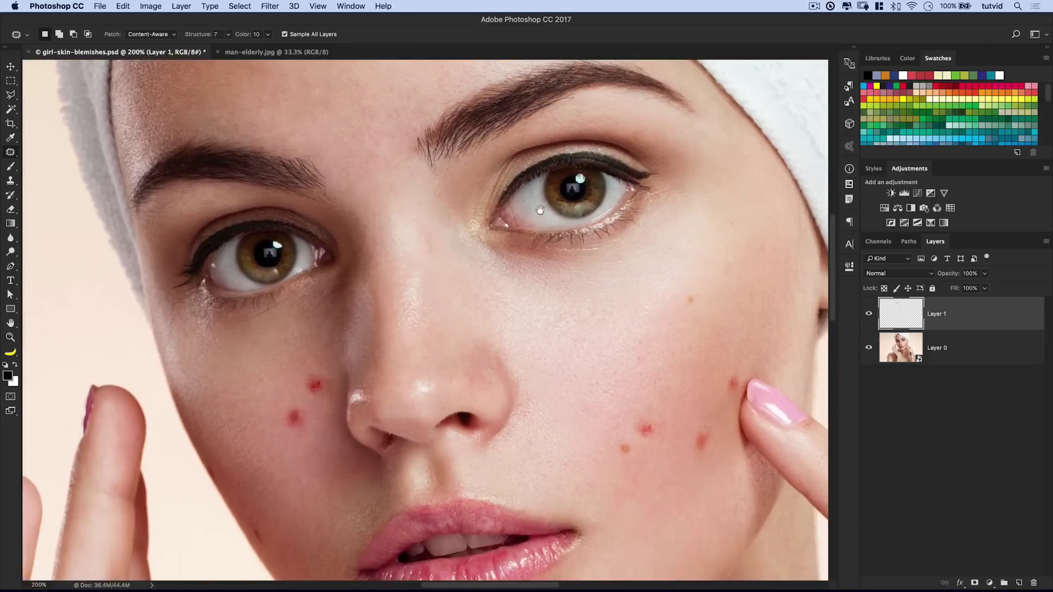
mouse_move(639, 419)
mouse_down()
mouse_move(655, 440)
mouse_move(640, 429)
mouse_move(641, 392)
mouse_up()
key(super+d)
Step: Set the patch Structure back to 1 and keep the patch mode at Content-Aware
scroll(623, 423, up, 10)
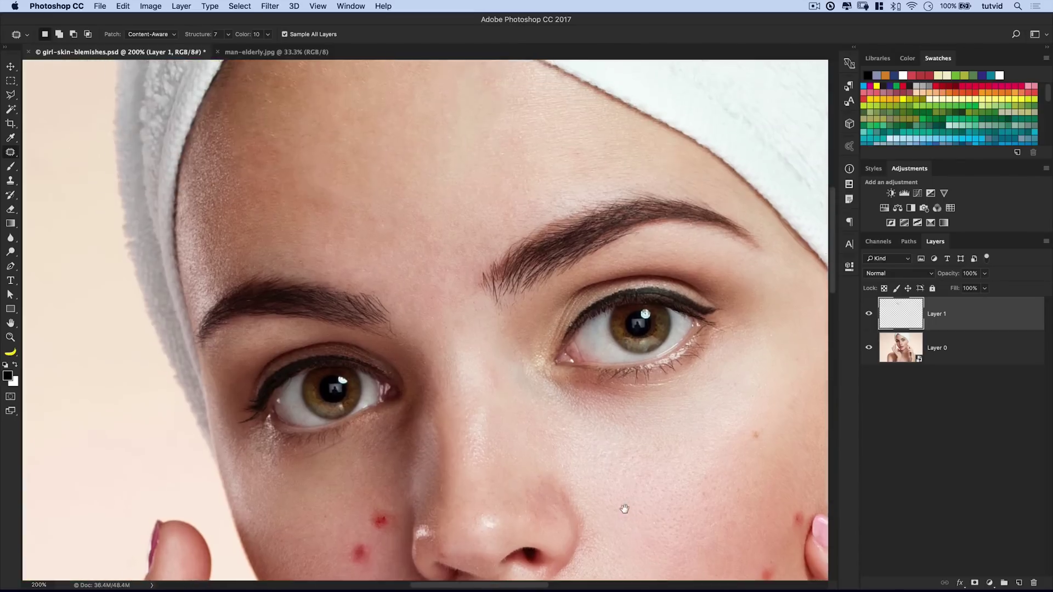
scroll(357, 362, down, 4)
scroll(356, 362, right, 4)
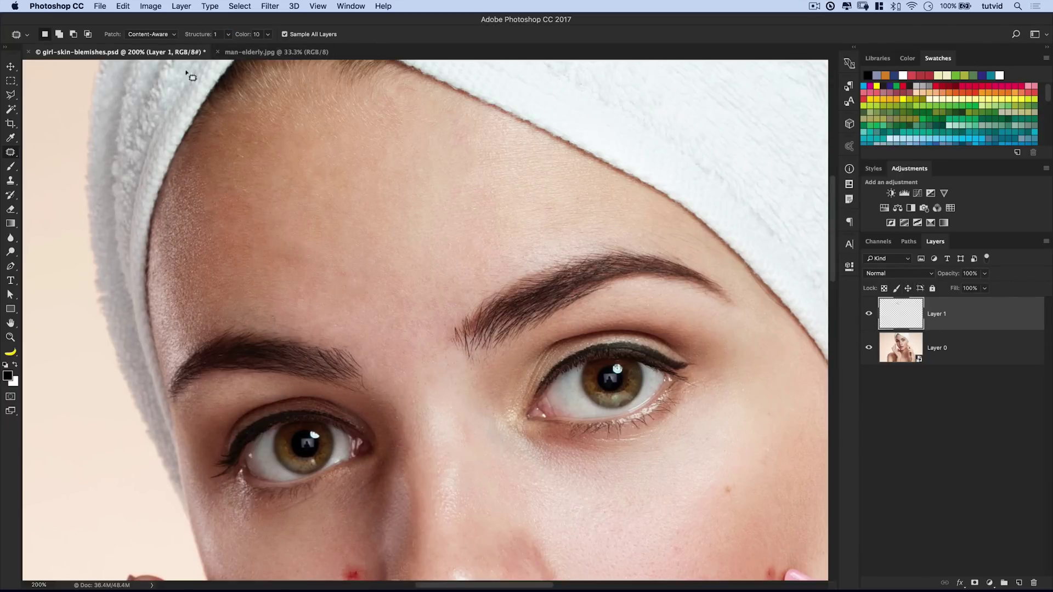
click(151, 34)
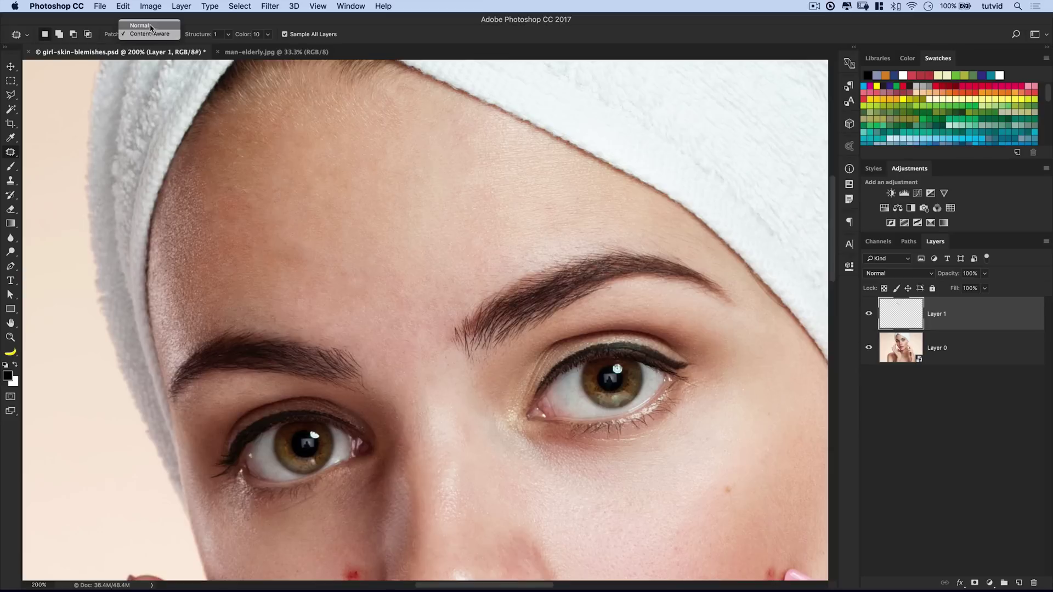
click(152, 34)
Step: Compare the forehead with and without the patches on Layer 1, leaving the layer visible
click(868, 316)
click(869, 316)
click(868, 316)
click(869, 316)
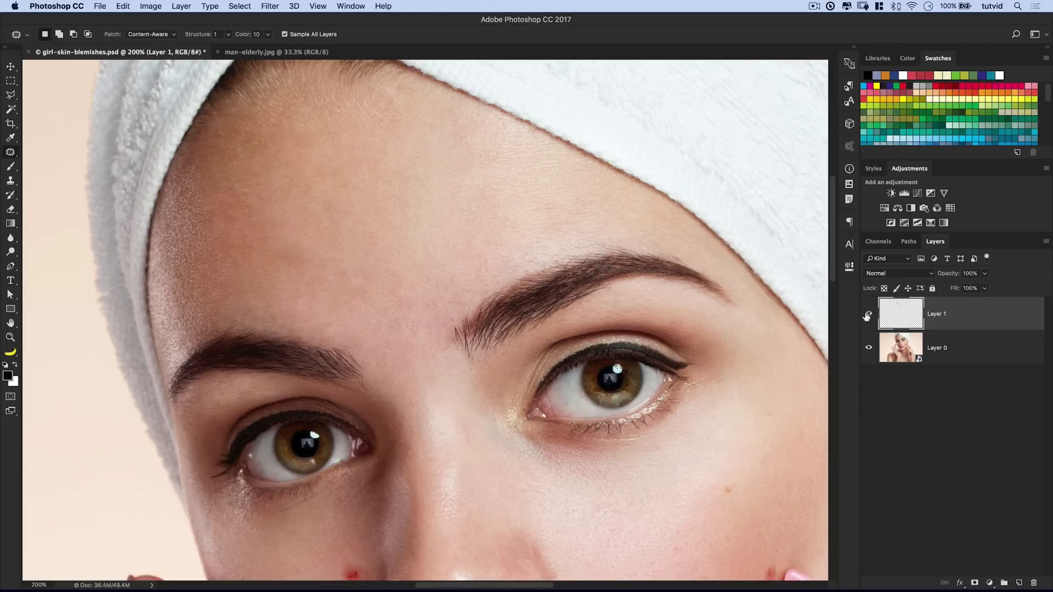
Step: Delete Layer 1 with its patches and bring the whole portrait into view
key(Delete)
key(super+minus)
key(super+minus)
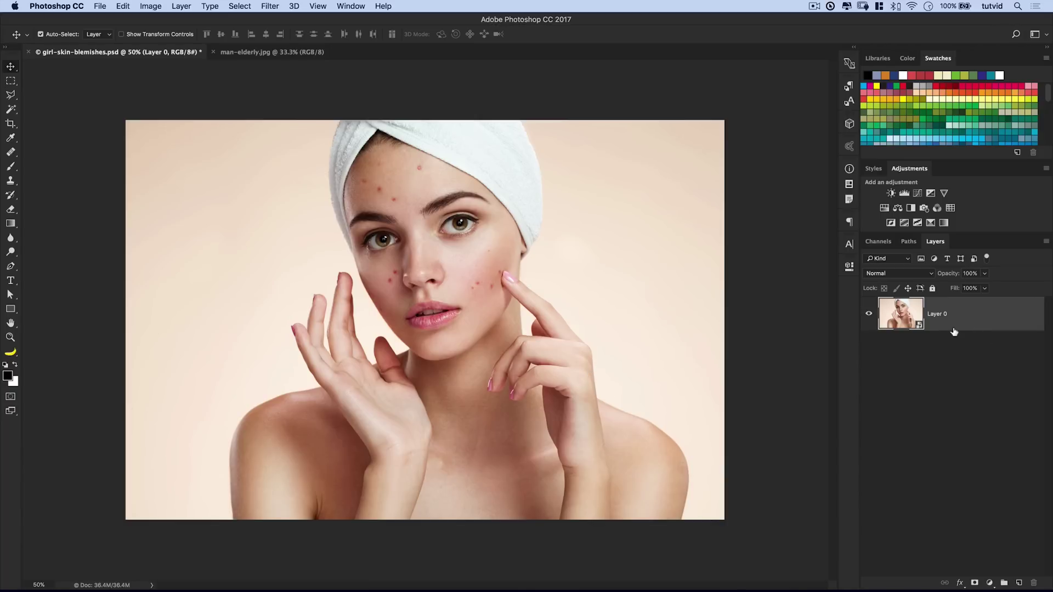
Step: Duplicate Layer 0 twice and rasterize both copies, keeping the original as a smart object
key(super+j)
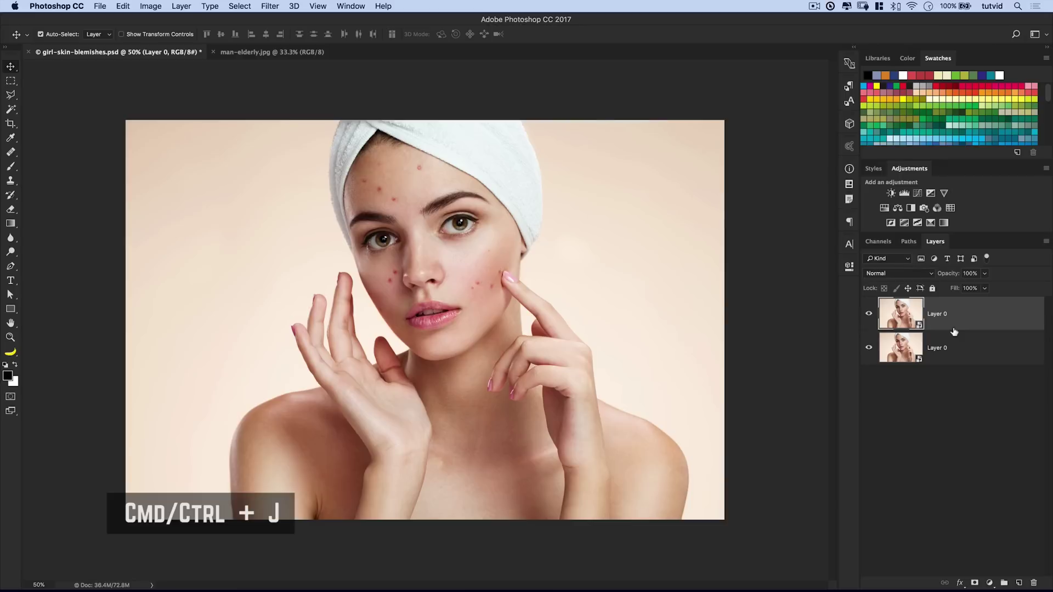
key(super+j)
right_click(954, 326)
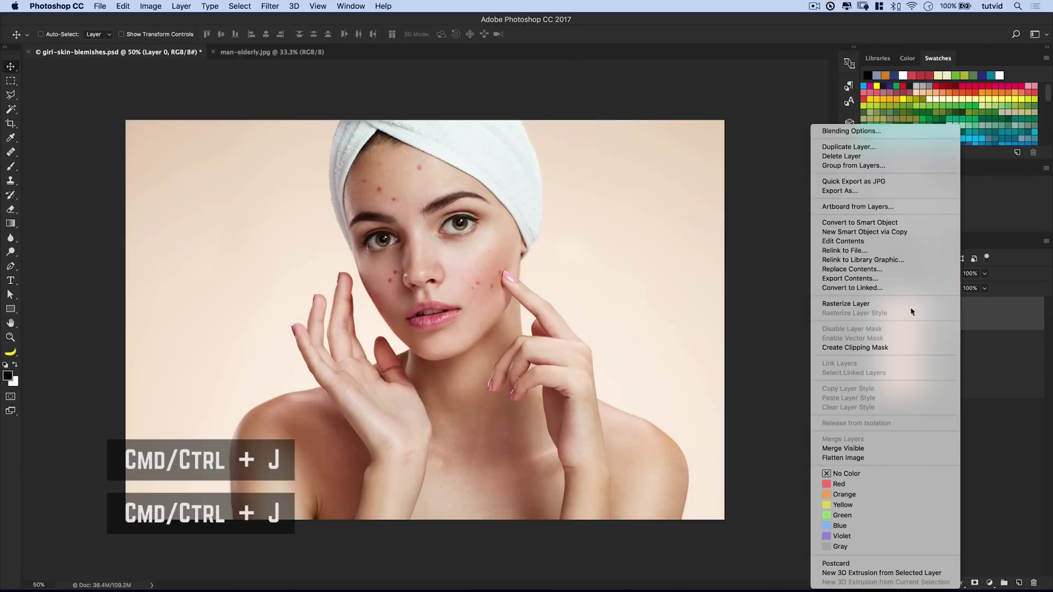
click(845, 303)
click(966, 345)
right_click(966, 346)
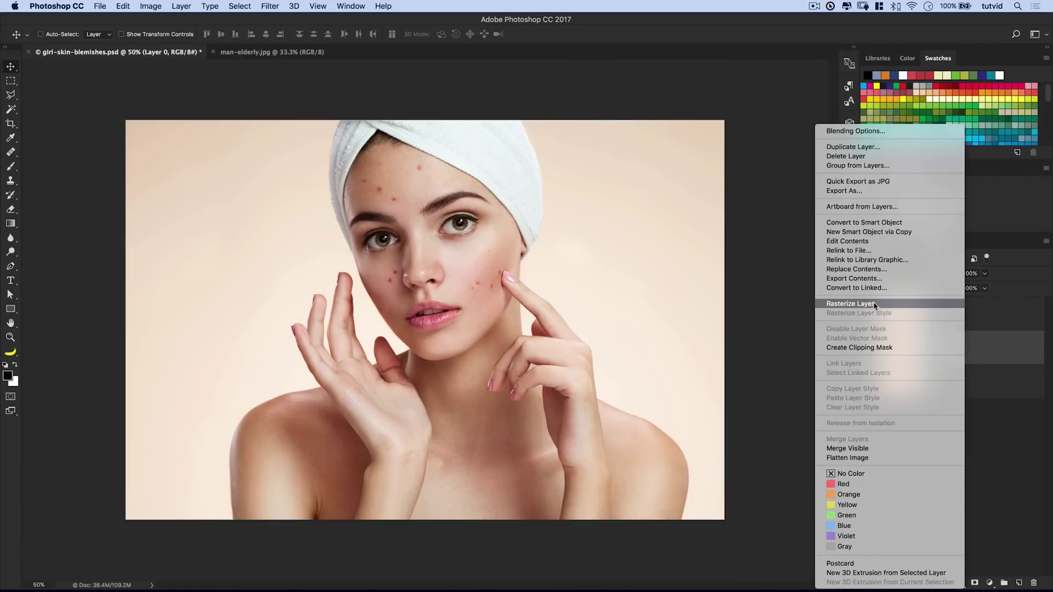
click(877, 305)
Step: Rename the top rasterized copy hi/details and the copy beneath it lo/colors
double_click(938, 315)
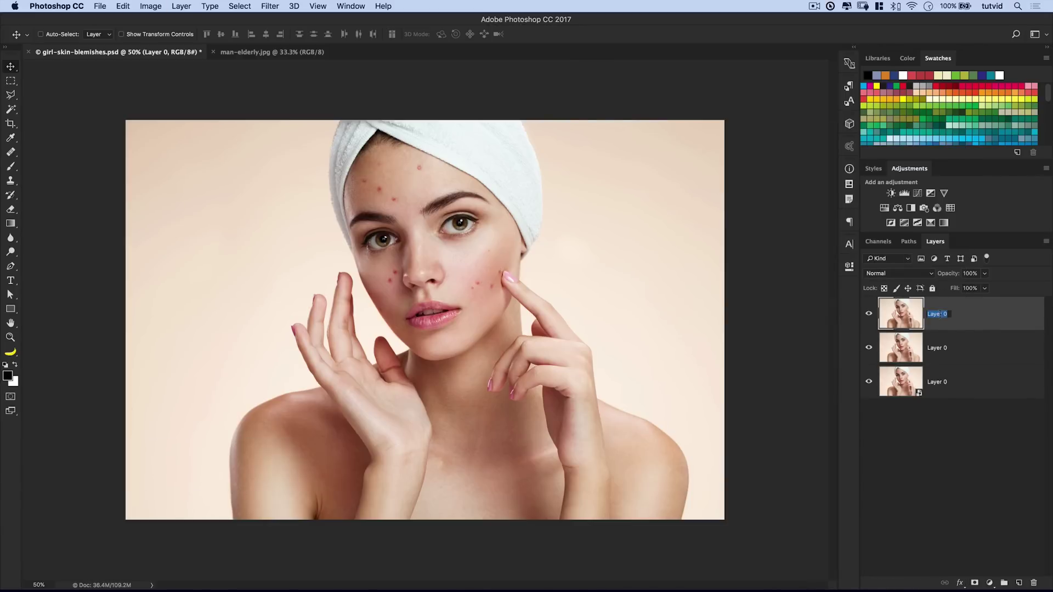
text(hi)
key(Return)
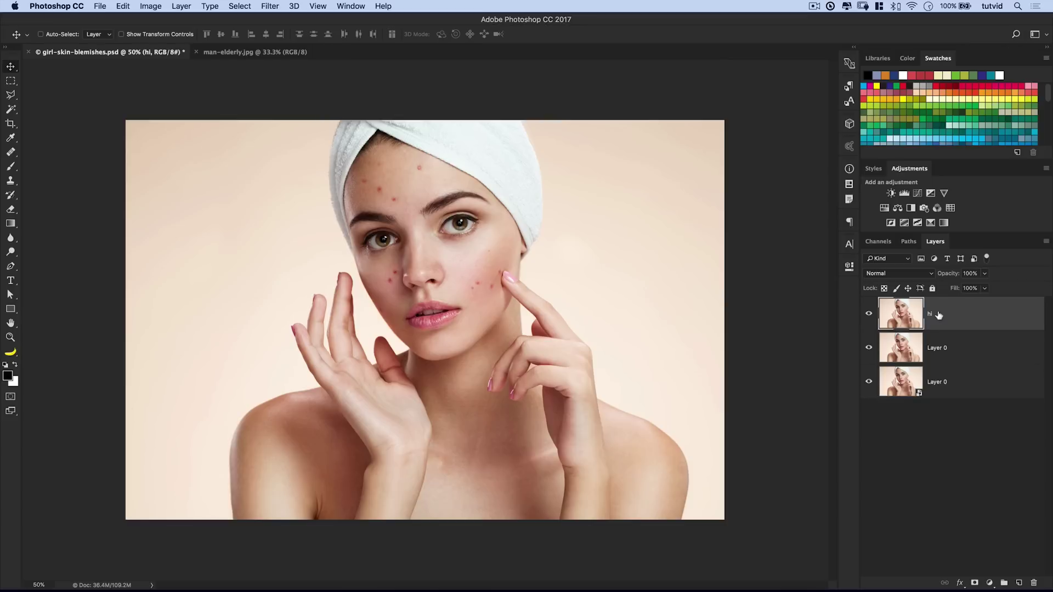
double_click(936, 349)
text(lo)
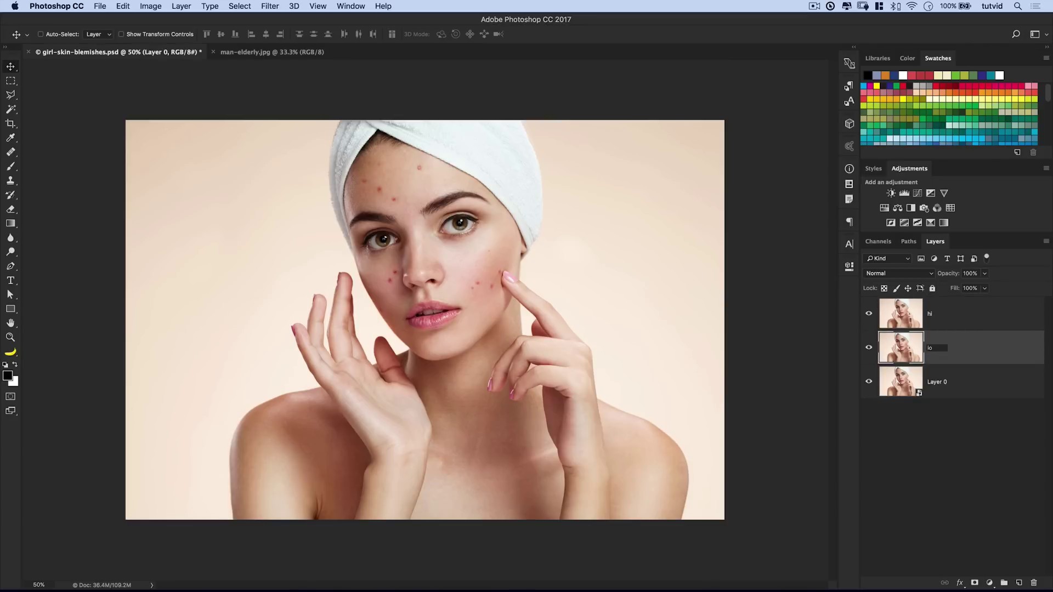
text(/colors)
key(Return)
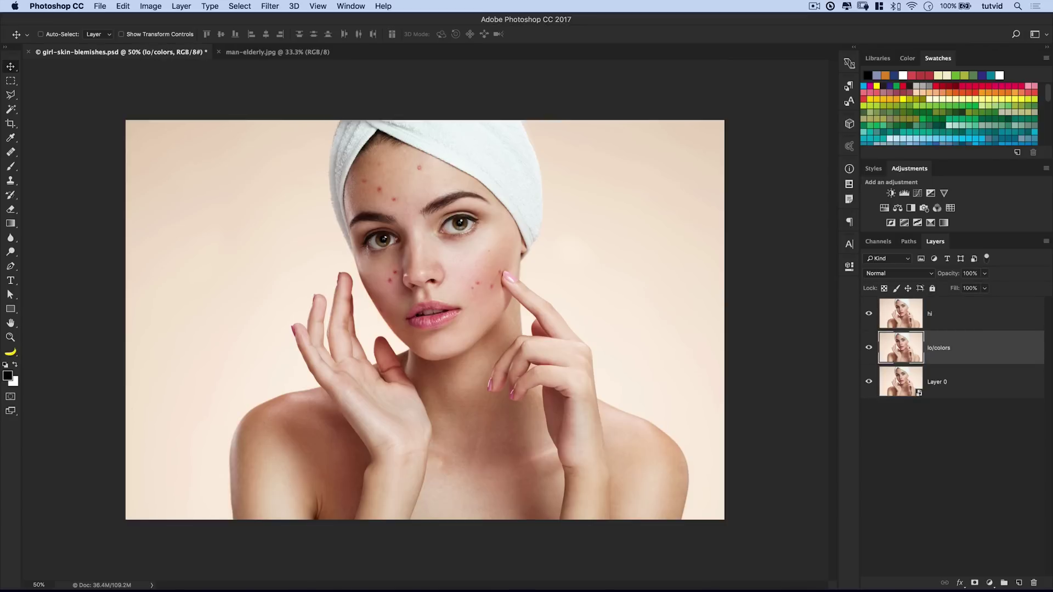
double_click(929, 314)
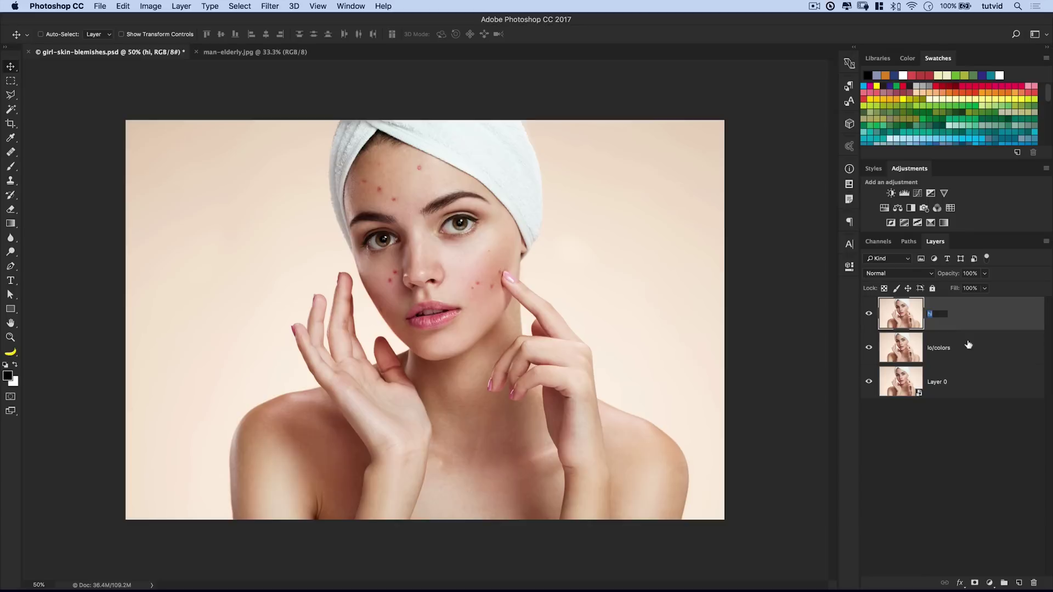
text(/details)
key(Return)
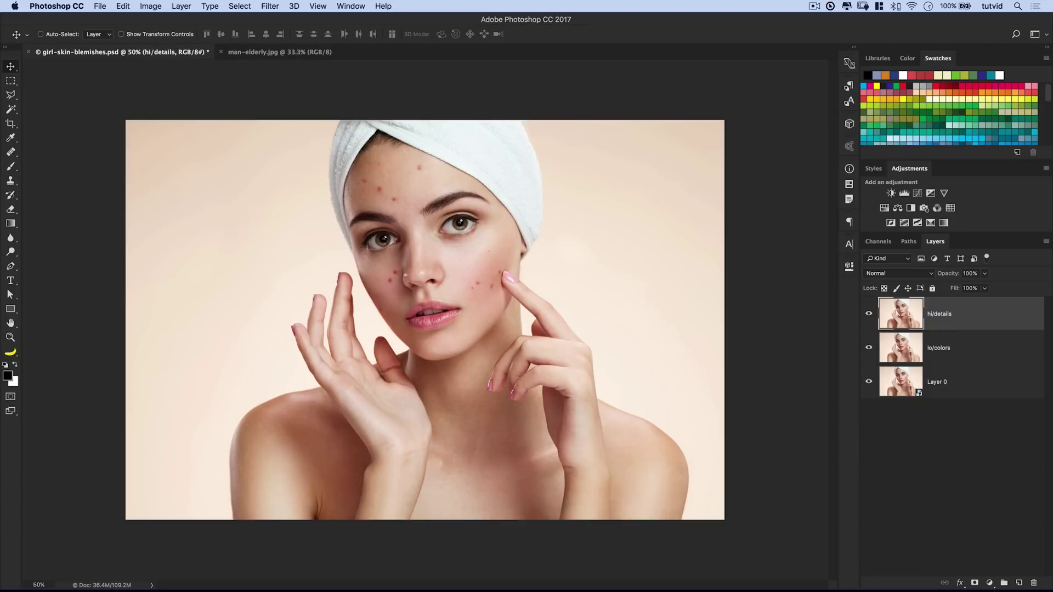
Step: Hide the hi/details layer and apply a Gaussian Blur with a 15-pixel radius to the lo/colors layer
click(868, 313)
click(890, 352)
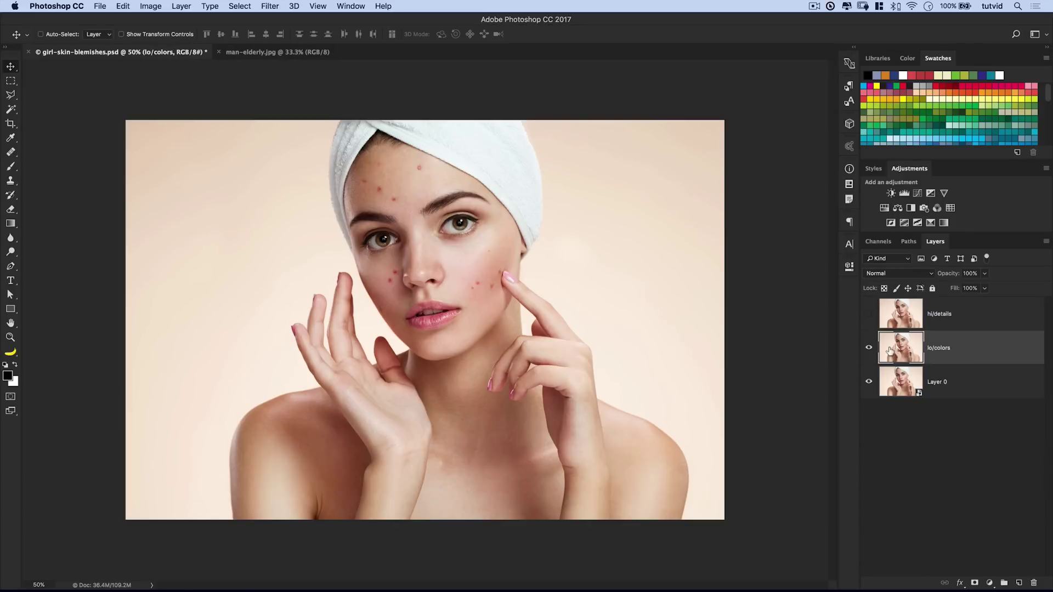
click(260, 7)
mouse_move(280, 136)
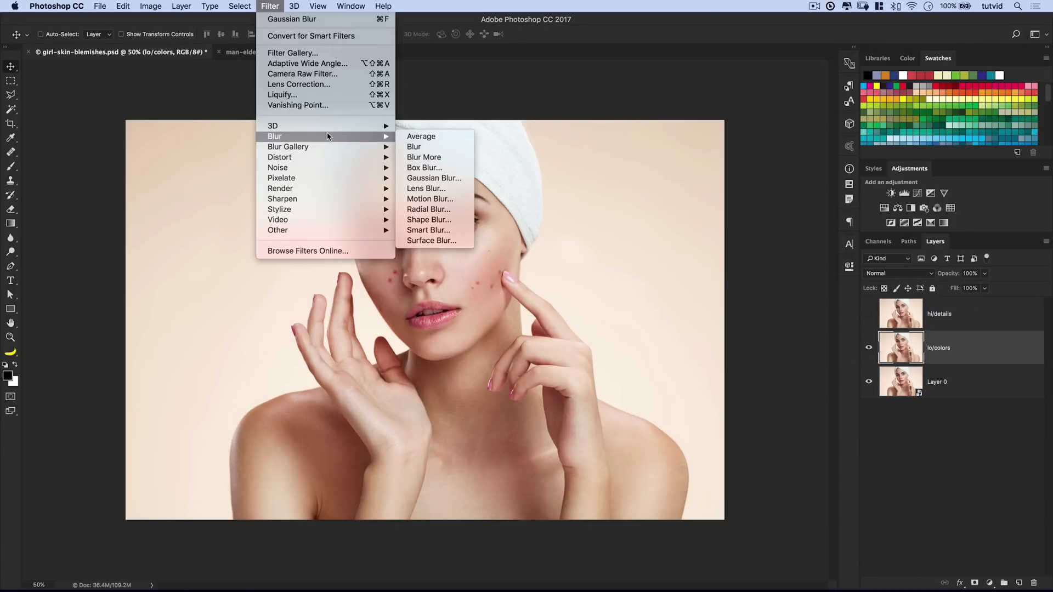
click(433, 178)
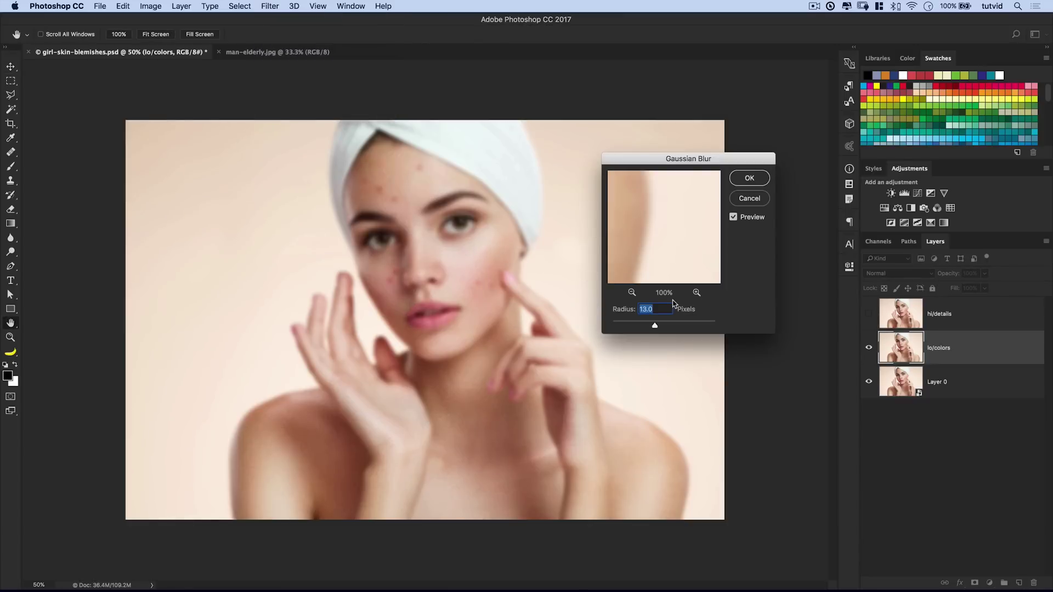
text(15)
drag(733, 160, 662, 152)
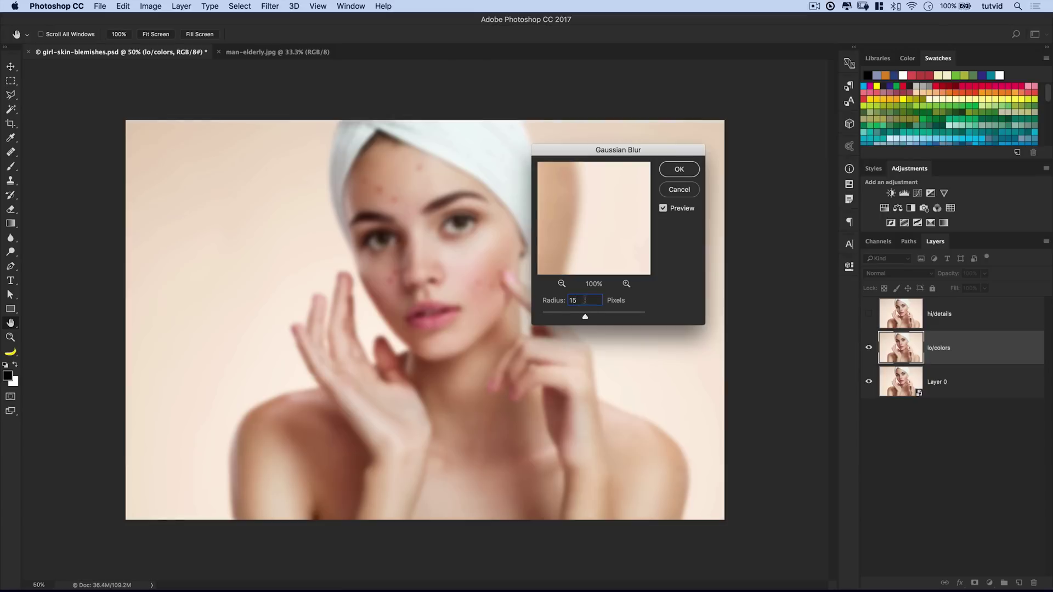
text(0)
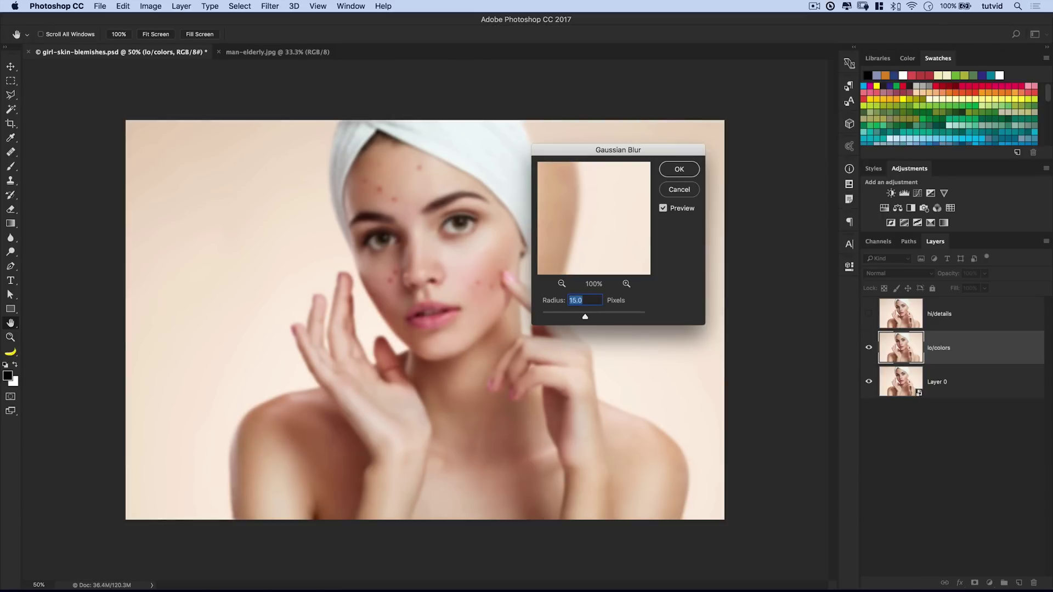
text(15)
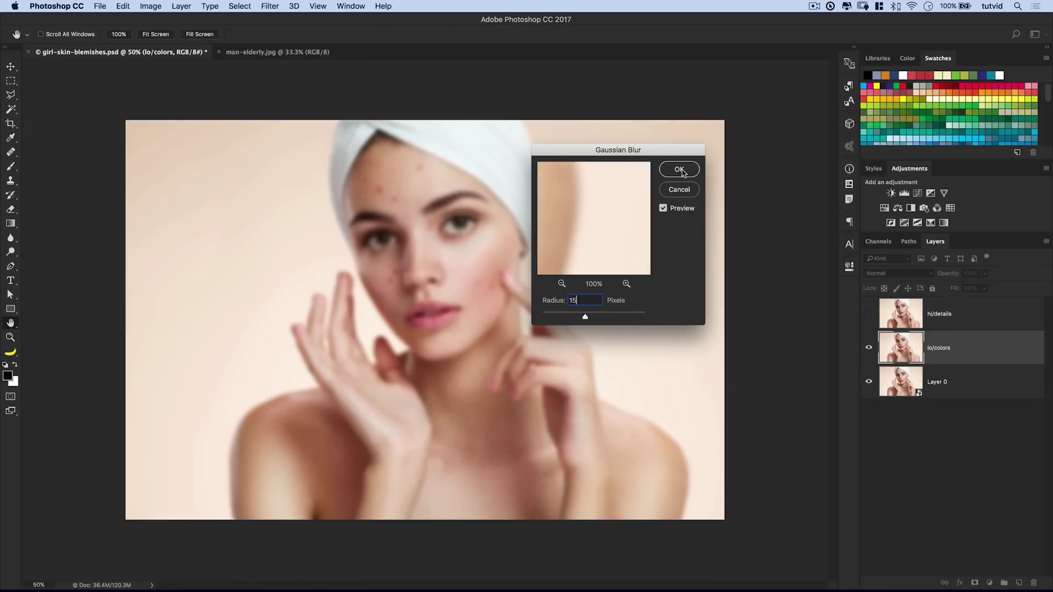
drag(679, 151, 684, 138)
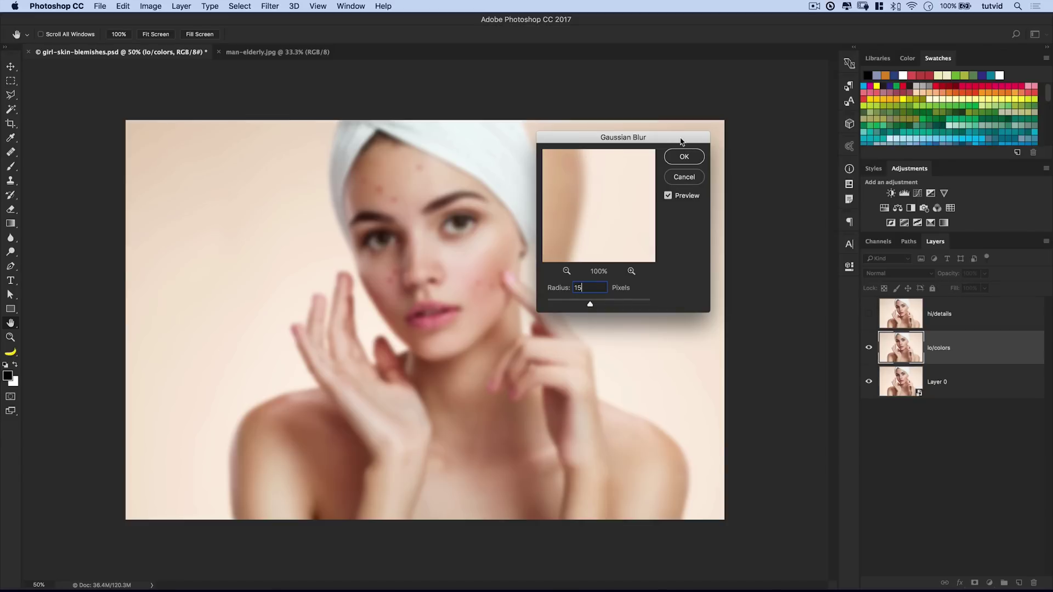
drag(681, 141, 684, 140)
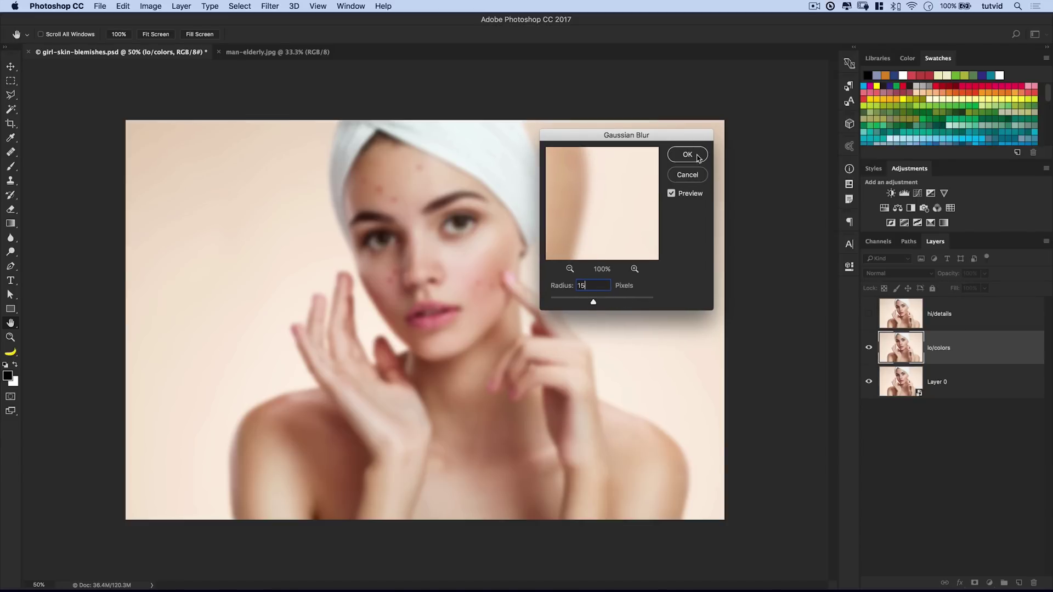
click(697, 158)
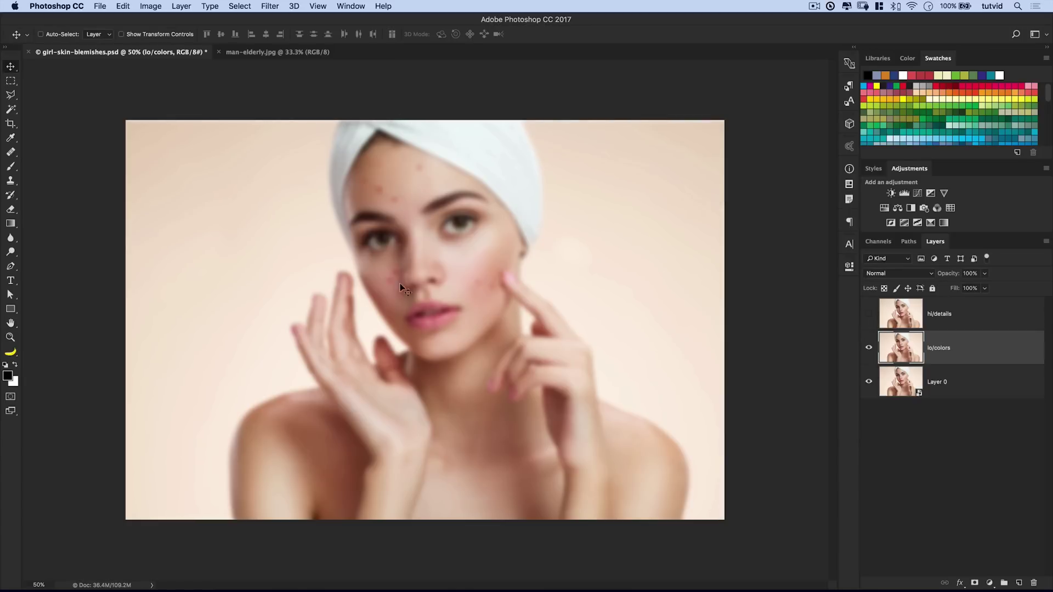
Step: Show the hi/details layer and open Apply Image for it
click(869, 314)
click(946, 320)
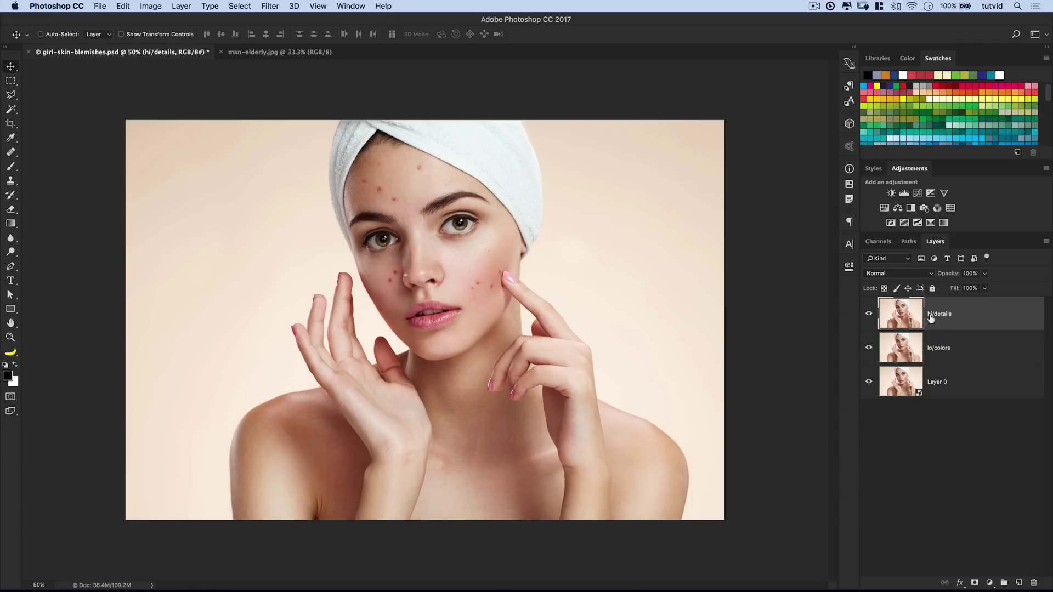
click(151, 7)
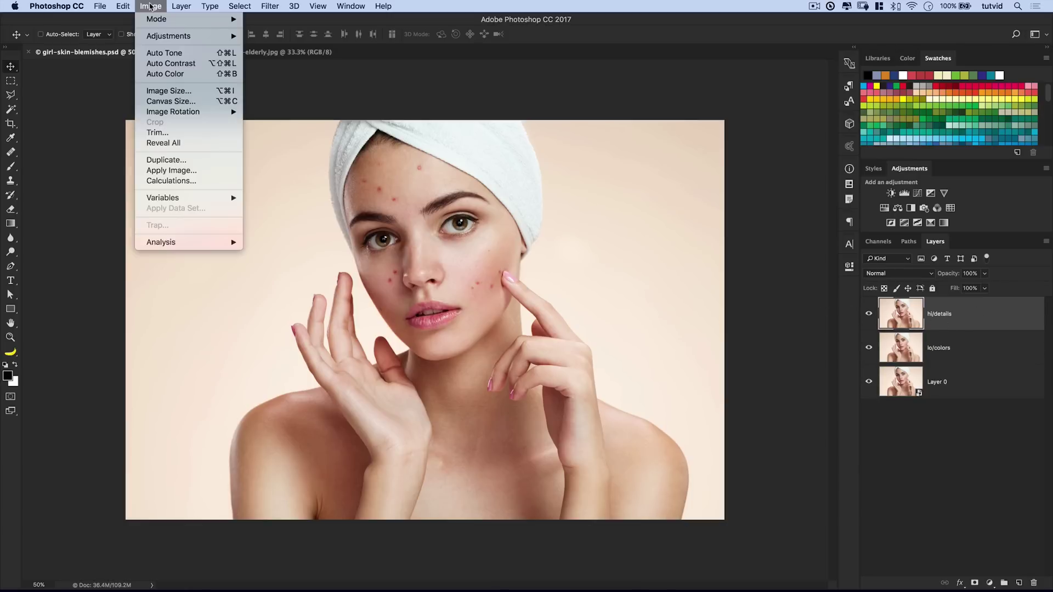
click(171, 170)
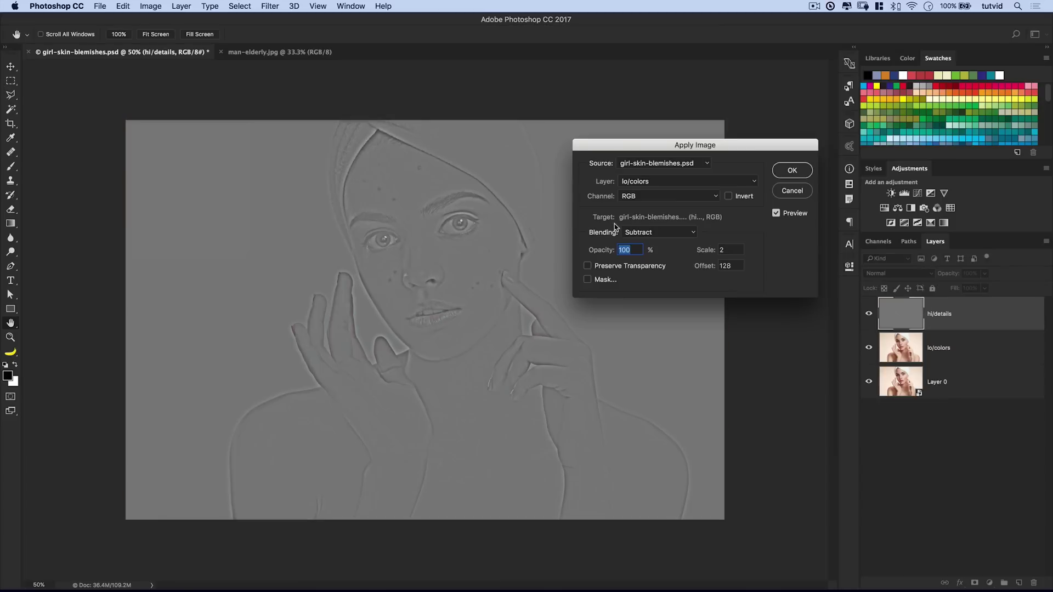
Step: Reset Apply Image to the Merged layer with Multiply blending
click(667, 183)
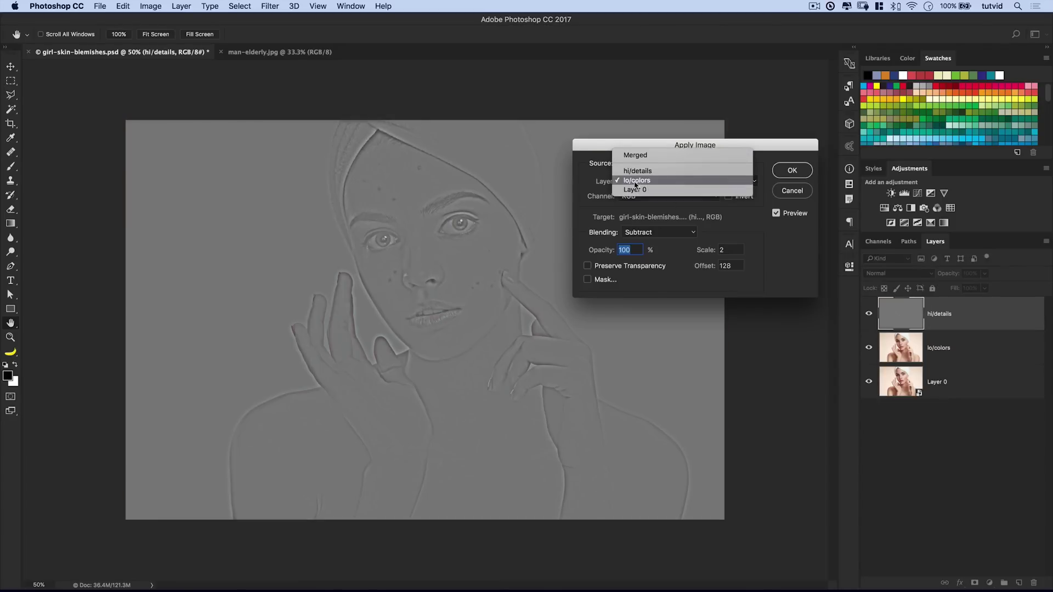
click(634, 184)
click(636, 182)
click(635, 156)
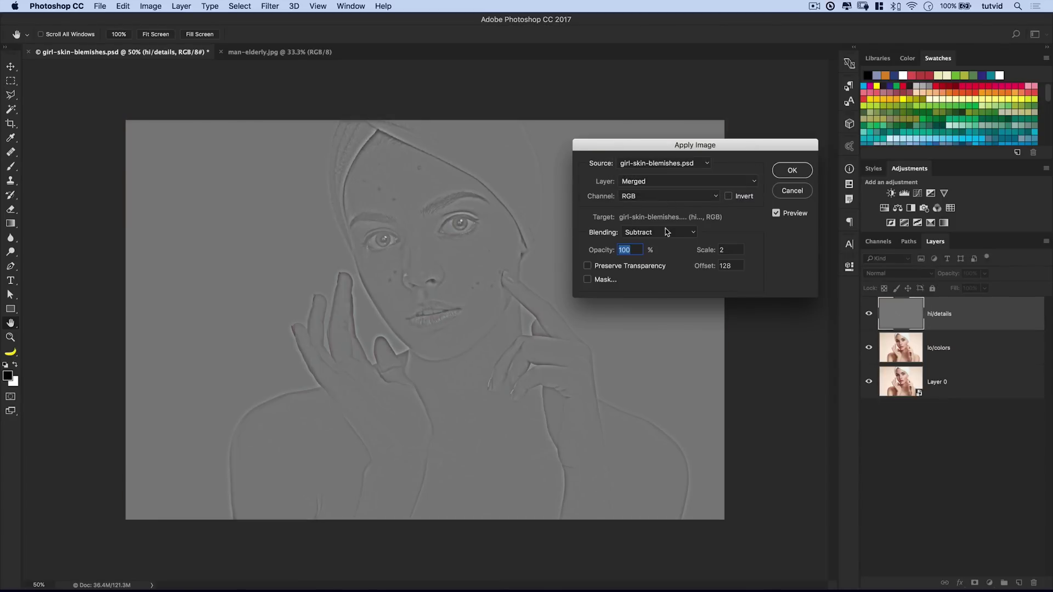
click(667, 231)
click(647, 53)
mouse_move(705, 148)
mouse_down()
mouse_move(693, 142)
mouse_move(692, 150)
mouse_up()
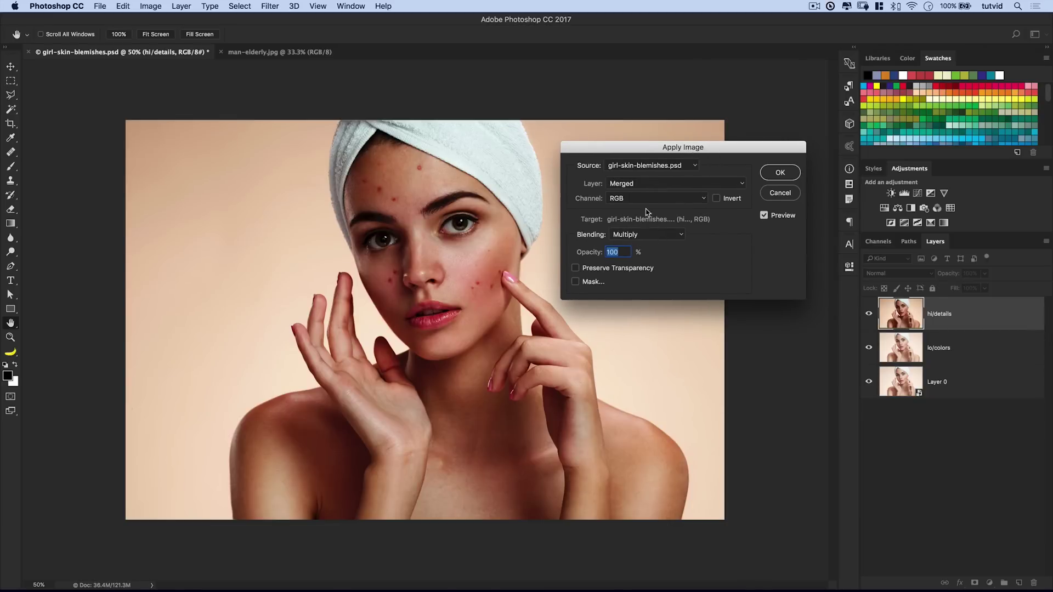
Step: Apply the lo/colors layer to hi/details using Subtract blending at 100% opacity with scale 2 and offset 128
click(634, 184)
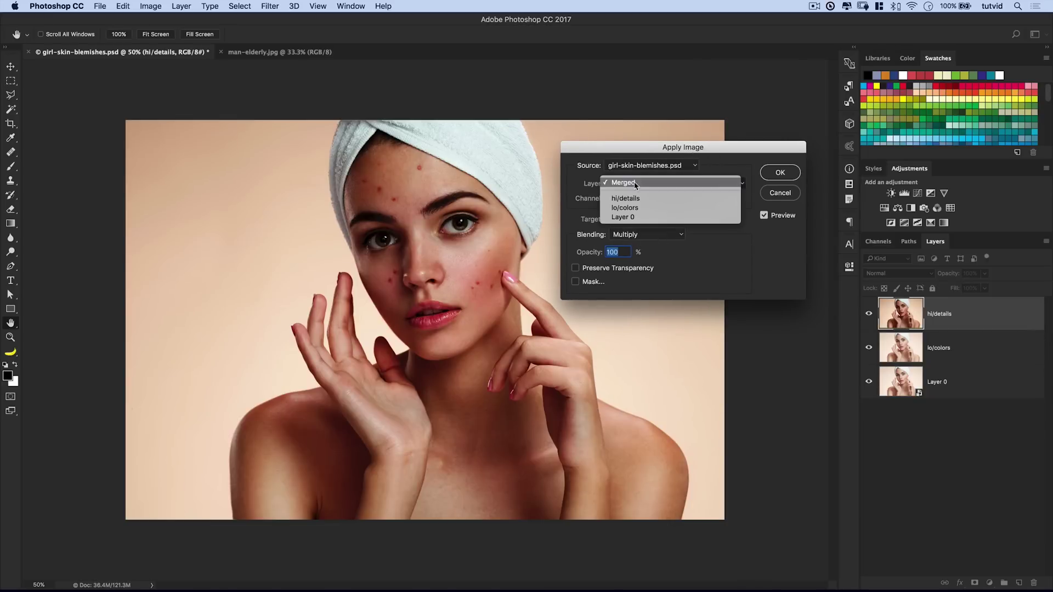
click(634, 212)
click(653, 235)
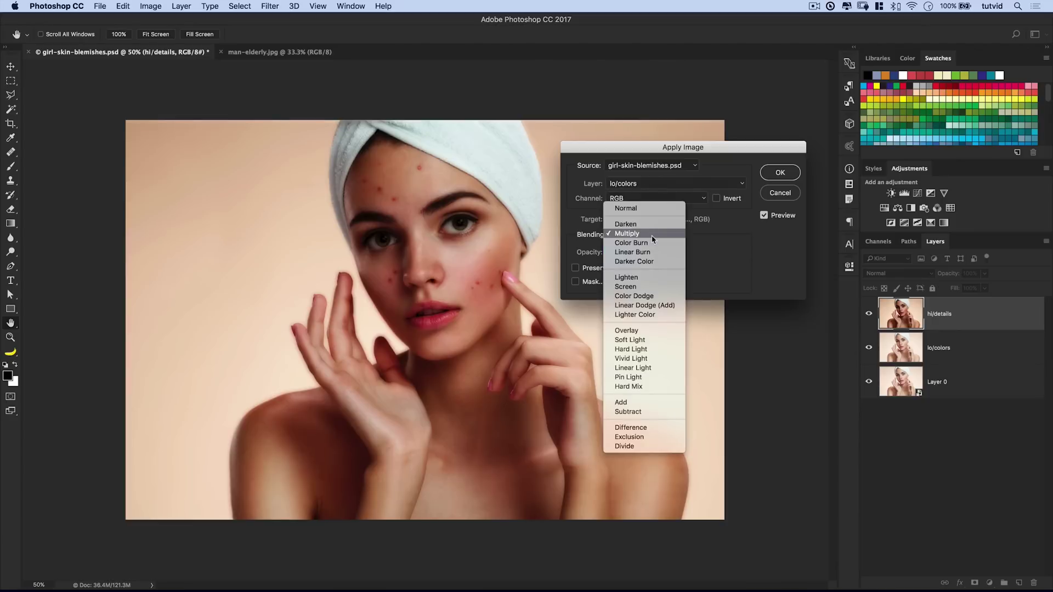
scroll(645, 355, down, 1)
click(644, 354)
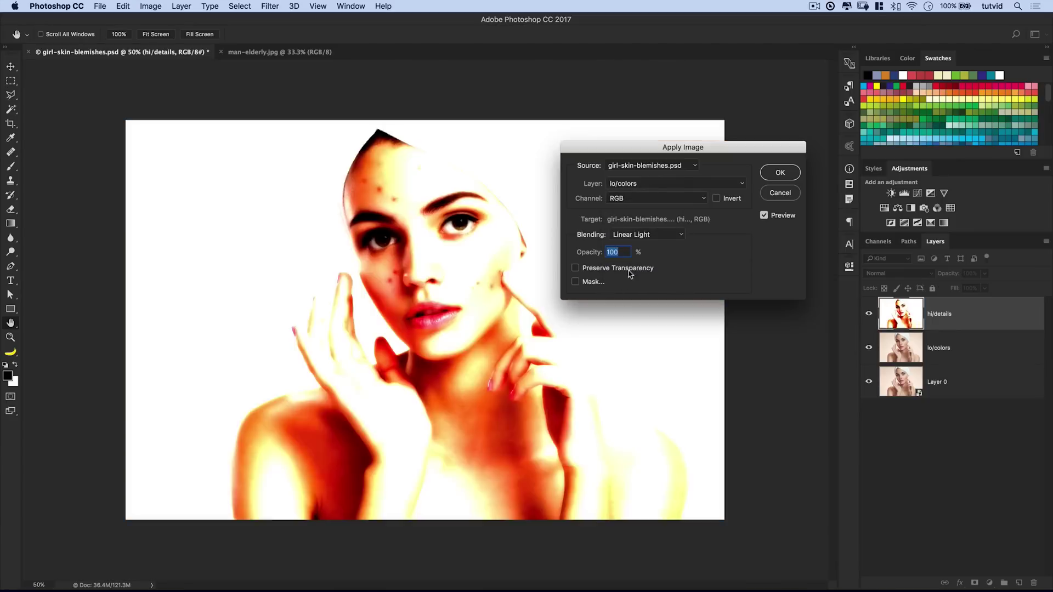
click(659, 236)
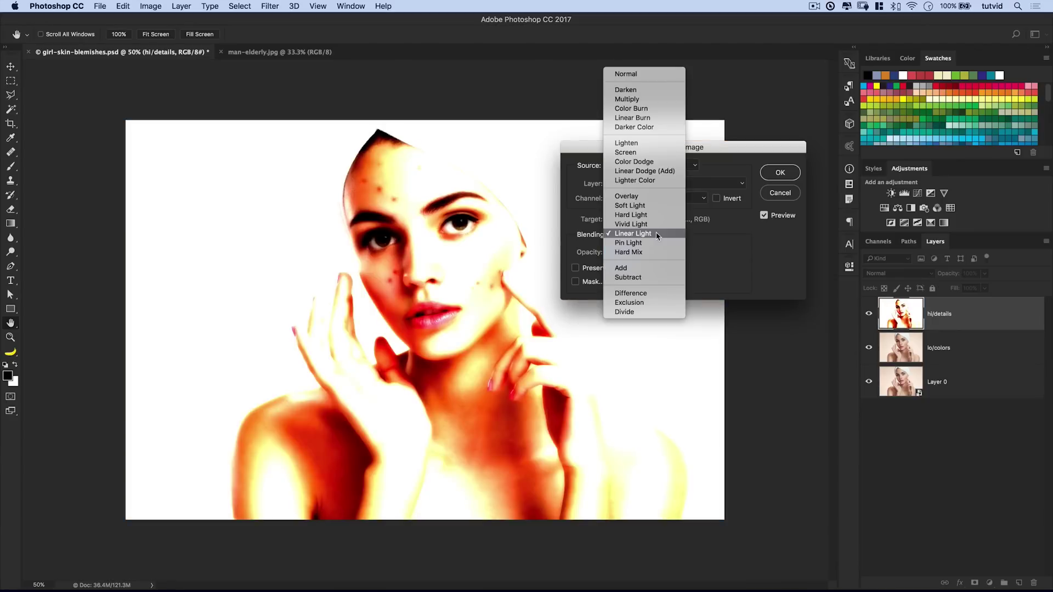
click(645, 279)
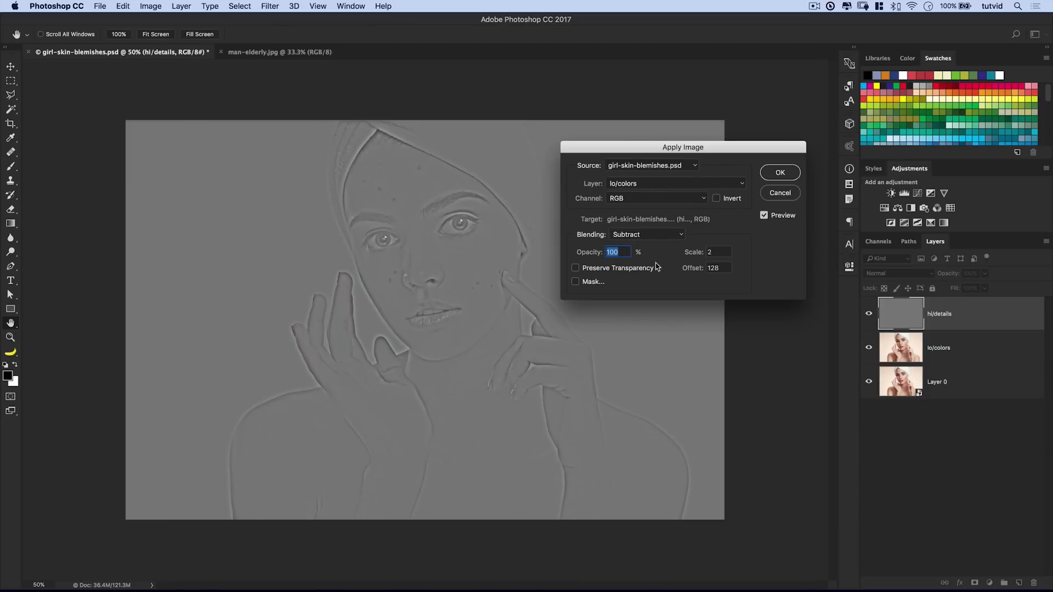
click(718, 252)
click(781, 174)
Step: Set the hi/details blend mode to Linear Light and toggle both separation layers to compare with the original
click(896, 274)
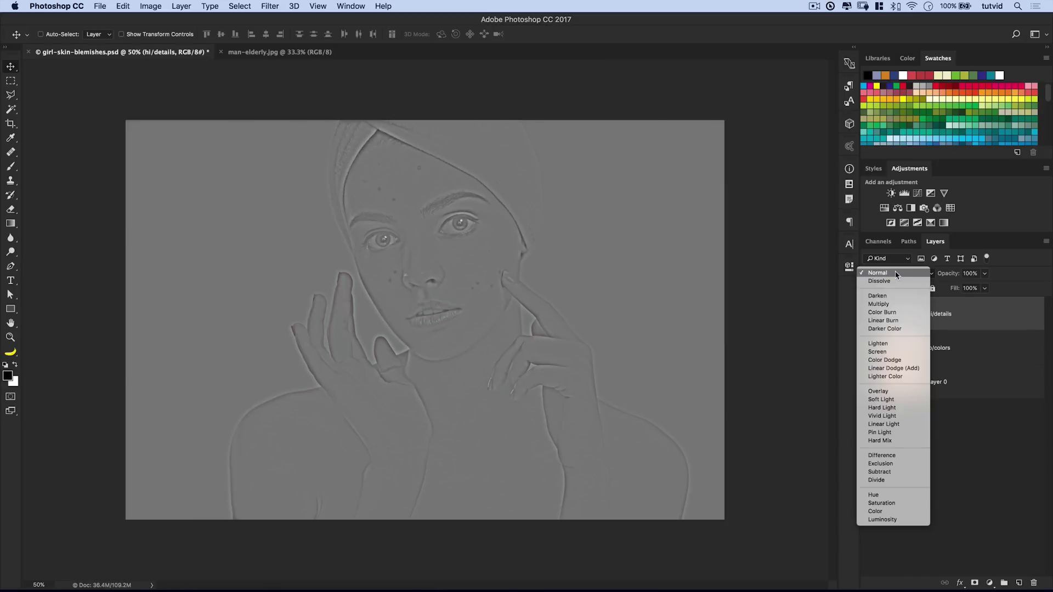
click(885, 425)
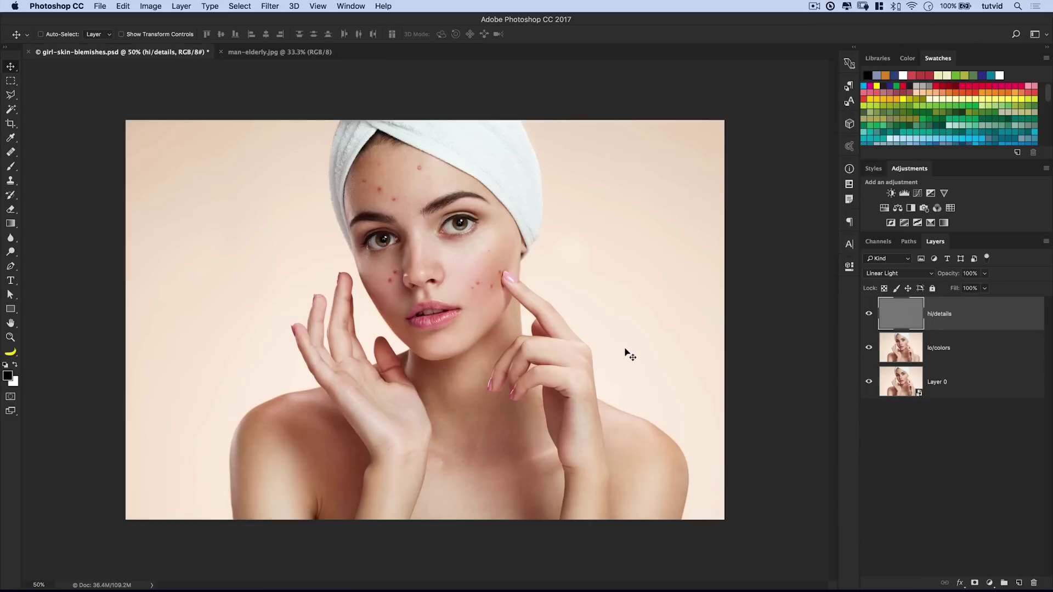
drag(869, 351, 870, 317)
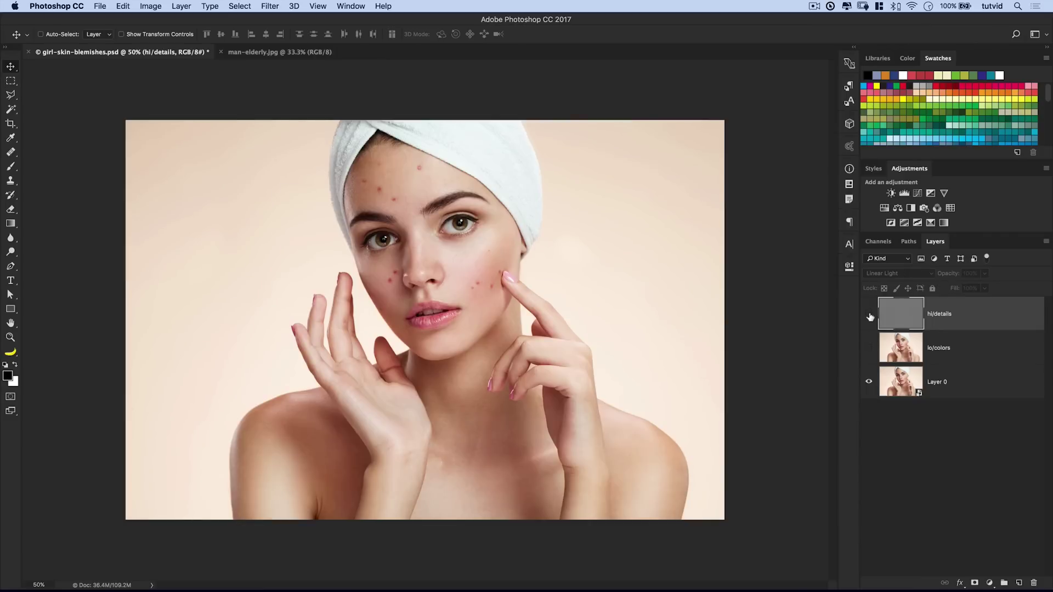
Step: Zoom in on the forehead and set the Healing Brush to sample the Current Layer only
key(z)
key(super+plus)
click(453, 178)
click(453, 178)
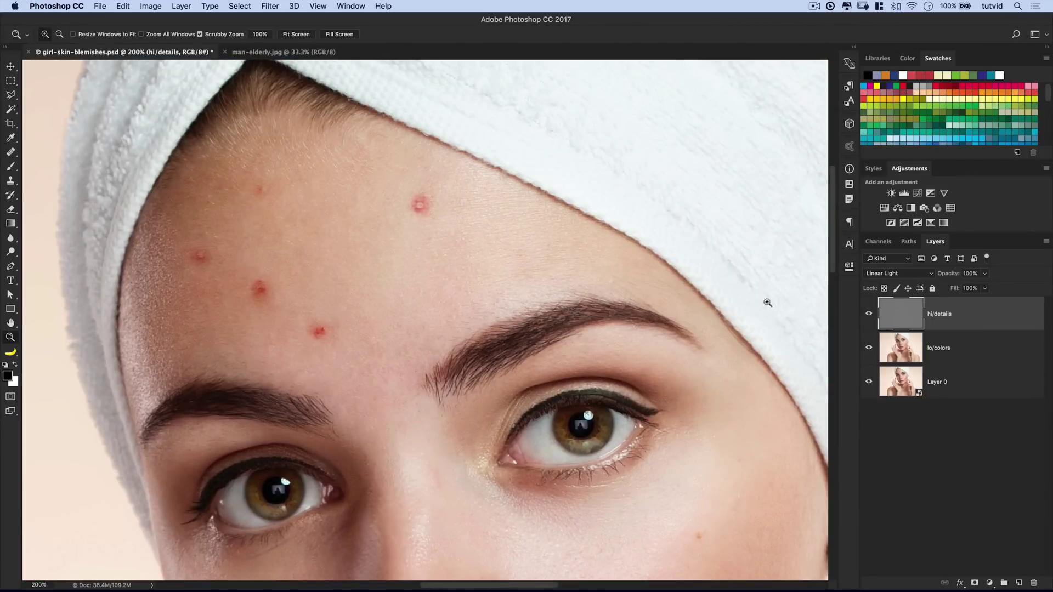
key(h)
drag(407, 263, 411, 263)
drag(11, 152, 52, 165)
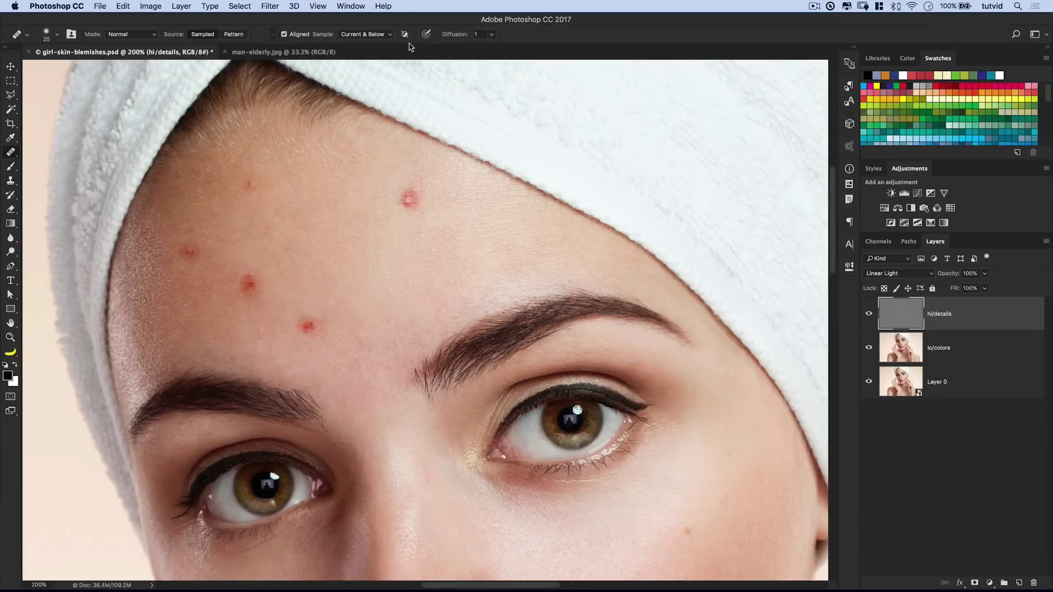
click(360, 34)
click(362, 26)
Step: Heal the forehead blemish nearest the towel edge on hi/details and its remaining redness on lo/colors, sampling nearby skin
alt+click(430, 239)
click(407, 196)
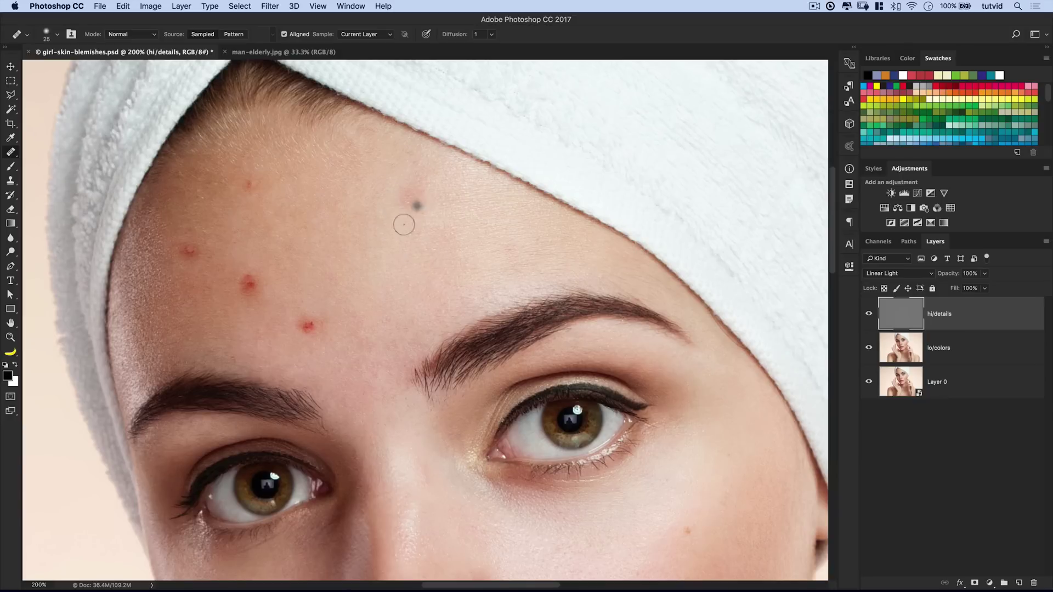
click(922, 355)
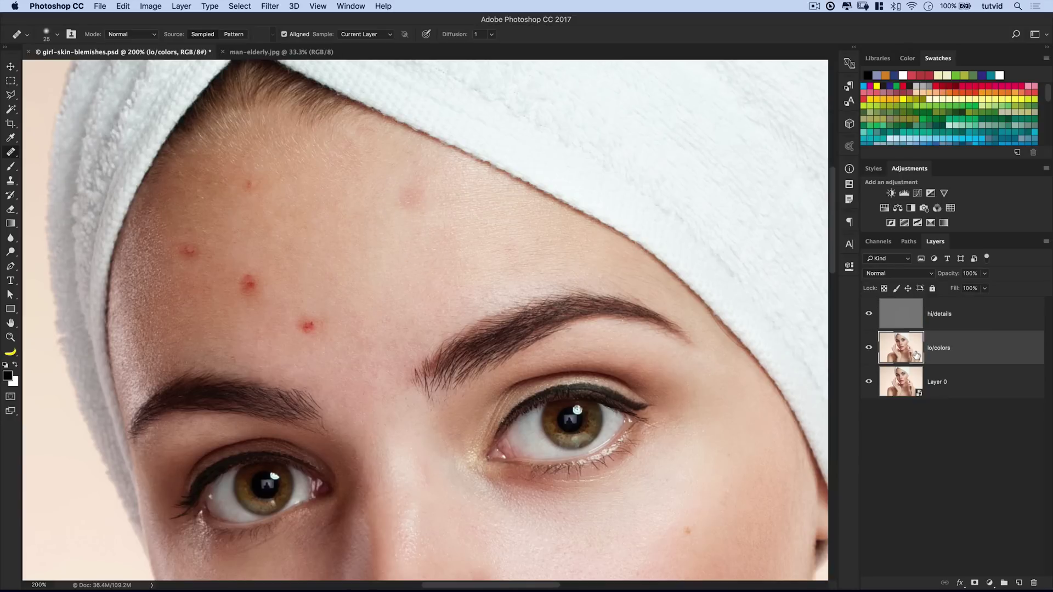
alt+click(426, 245)
mouse_move(401, 190)
mouse_down()
mouse_move(419, 204)
mouse_move(413, 165)
mouse_move(432, 208)
mouse_move(413, 212)
mouse_move(407, 185)
mouse_move(397, 208)
mouse_move(419, 230)
mouse_up()
alt+click(388, 233)
Step: Heal the lowest forehead blemish on lo/colors, undo the stray stroke, and heal the same blemish on hi/details
scroll(479, 231, left, 3)
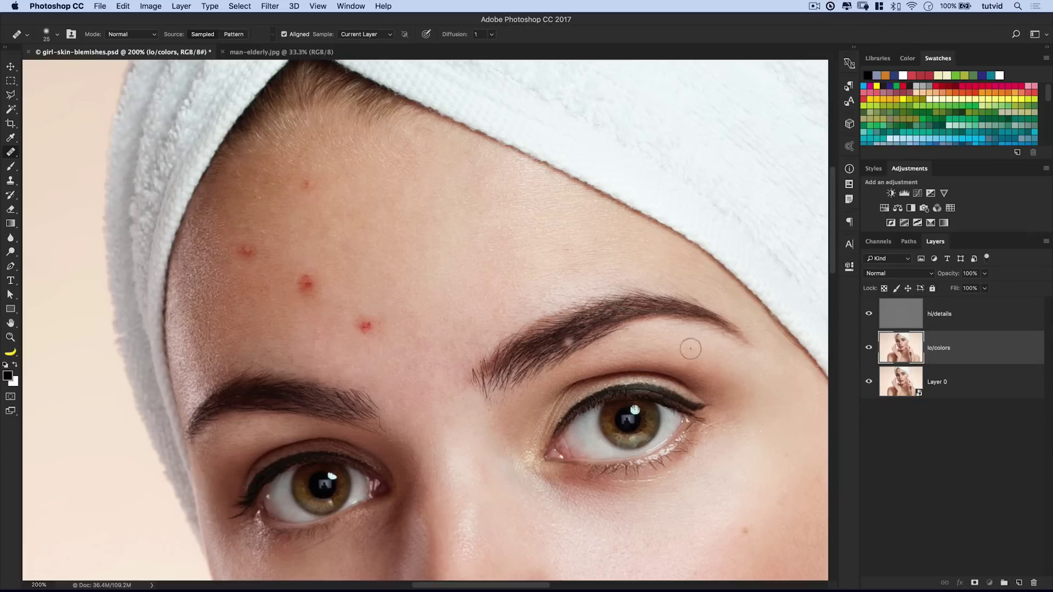
alt+click(407, 334)
mouse_move(364, 322)
mouse_down()
mouse_move(365, 332)
mouse_move(351, 329)
mouse_move(375, 314)
mouse_move(349, 331)
mouse_up()
key(super+z)
click(900, 317)
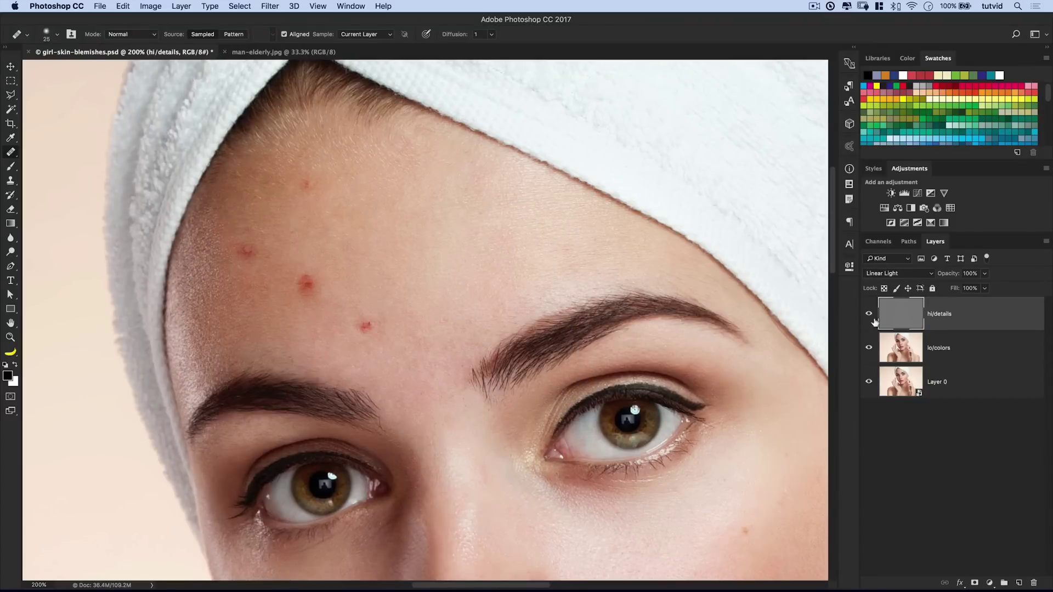
click(356, 327)
Step: Enlarge the Healing Brush to 40 and paint sampled forehead texture over the inner part of her left eyebrow on hi/details
drag(518, 306, 383, 267)
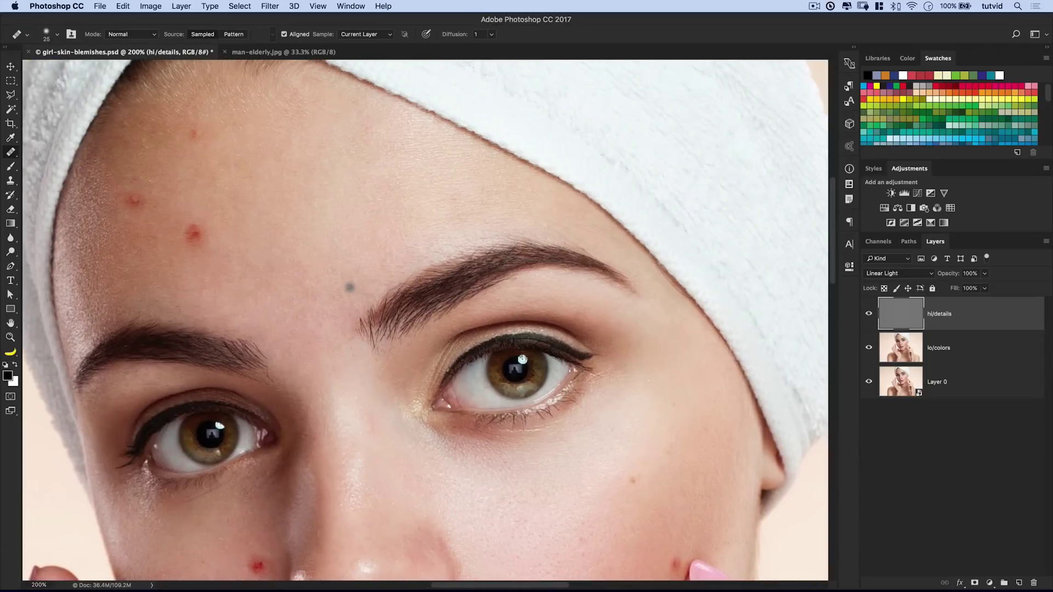
key(bracketright)
key(bracketright)
key(bracketright)
alt+click(316, 269)
mouse_move(362, 329)
mouse_down()
mouse_move(420, 323)
mouse_move(391, 324)
mouse_move(390, 303)
mouse_move(418, 272)
mouse_move(394, 282)
mouse_move(472, 282)
mouse_move(466, 290)
mouse_move(470, 250)
mouse_move(460, 261)
mouse_move(480, 282)
mouse_move(439, 304)
mouse_move(461, 277)
mouse_move(445, 259)
mouse_move(389, 273)
mouse_up()
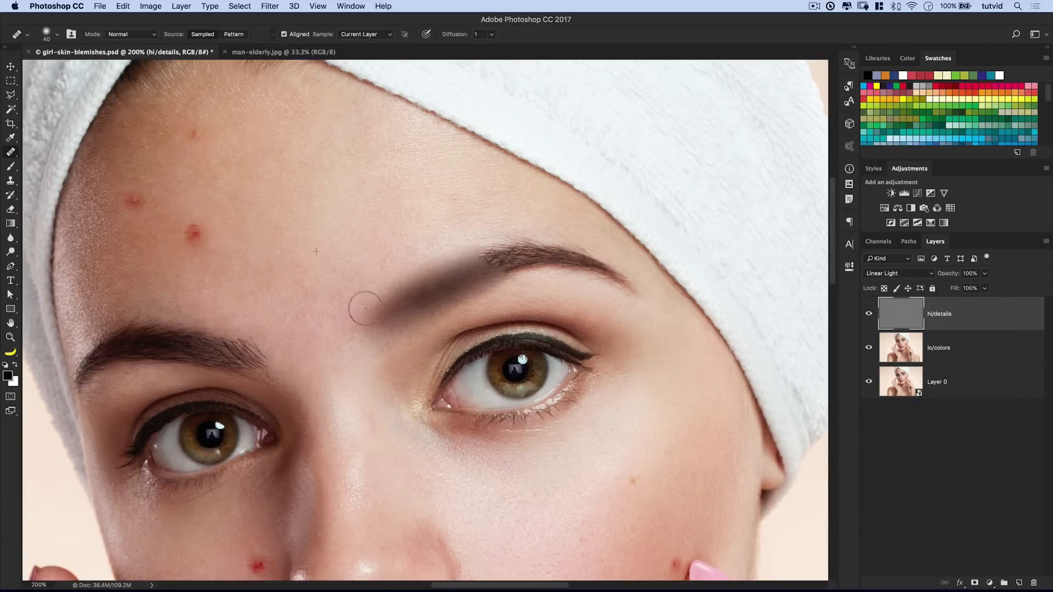
Step: Heal the dark color left along the inner eyebrow on the lo/colors layer using sampled forehead skin
click(954, 348)
click(307, 277)
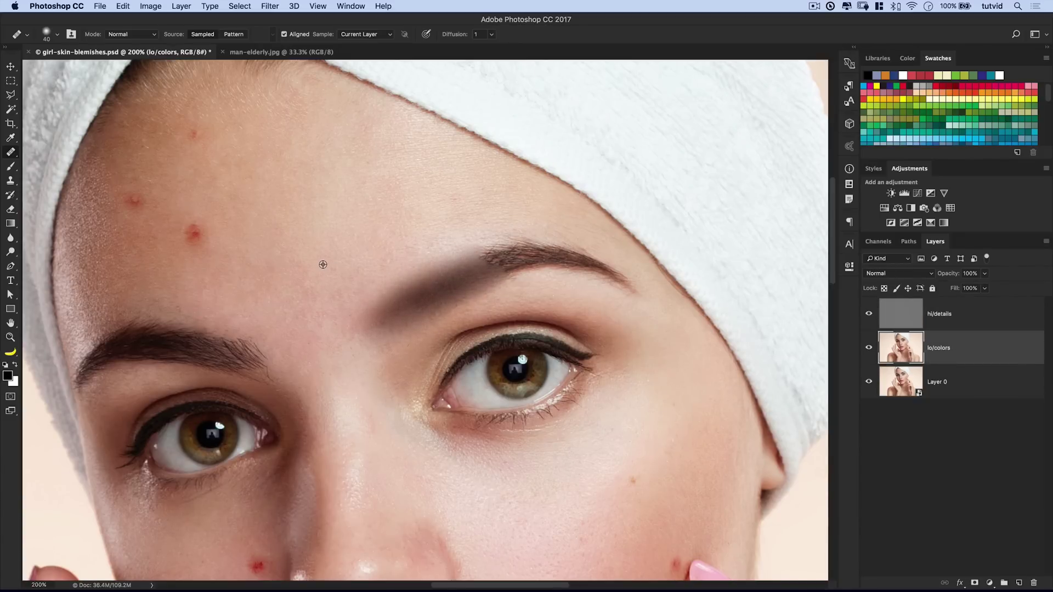
alt+click(322, 284)
mouse_move(354, 313)
mouse_down()
mouse_move(405, 318)
mouse_move(408, 330)
mouse_move(367, 343)
mouse_move(340, 333)
mouse_move(347, 317)
mouse_move(382, 336)
mouse_move(418, 322)
mouse_move(386, 324)
mouse_move(384, 310)
mouse_move(410, 274)
mouse_move(417, 314)
mouse_move(467, 302)
mouse_move(493, 277)
mouse_move(412, 278)
mouse_move(467, 286)
mouse_up()
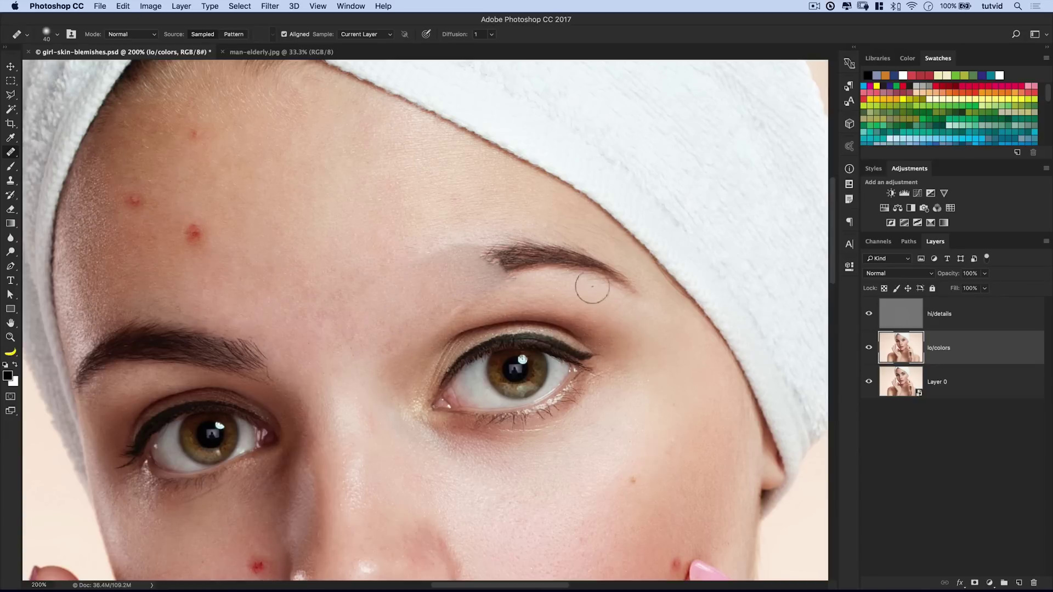
Step: Touch up the skin texture beneath the removed eyebrow section on hi/details and check the result across the whole face
click(918, 313)
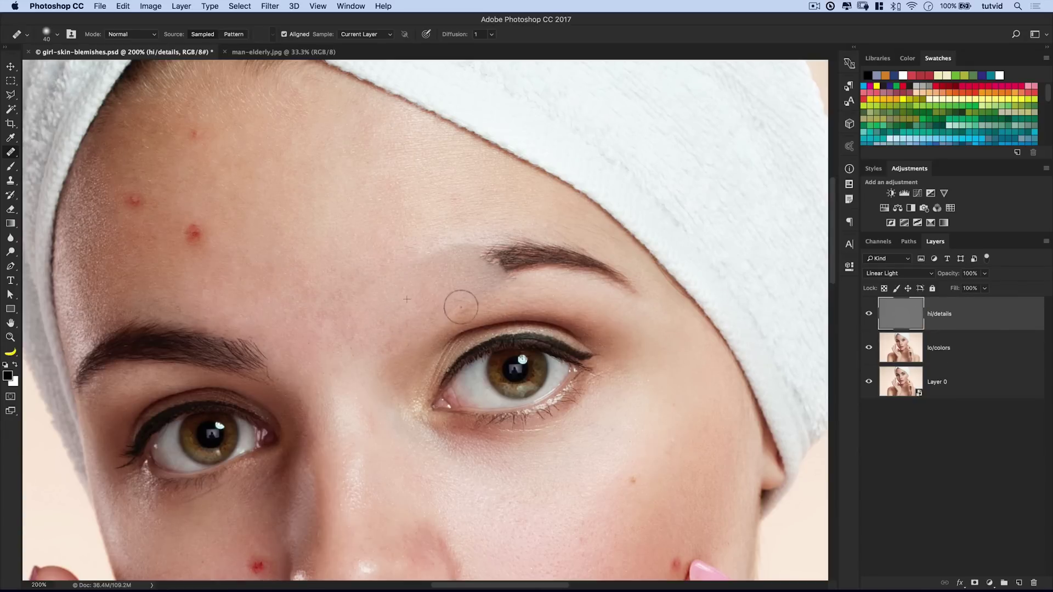
mouse_move(466, 299)
mouse_down()
mouse_move(394, 333)
mouse_move(396, 344)
mouse_move(487, 306)
mouse_move(470, 302)
mouse_move(484, 315)
mouse_move(493, 290)
mouse_move(515, 305)
mouse_up()
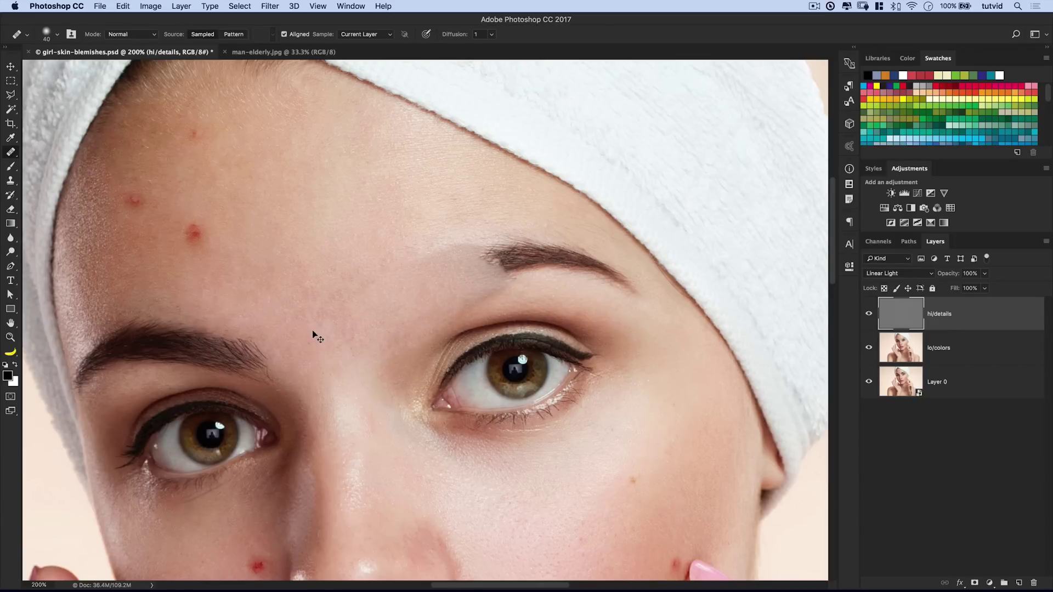
key(super+minus)
key(super+minus)
key(super+minus)
key(super+minus)
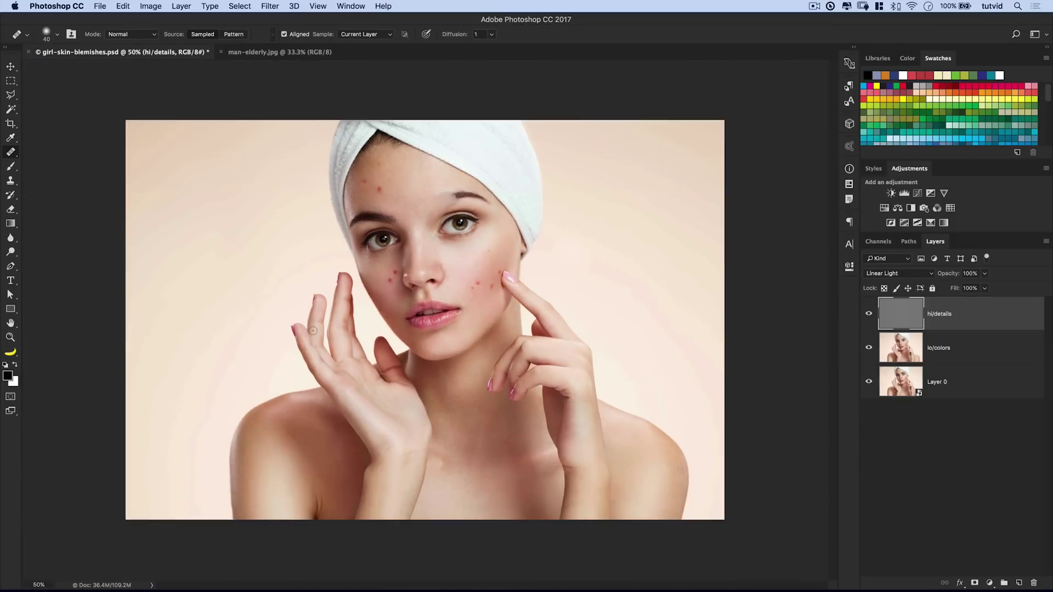
click(971, 343)
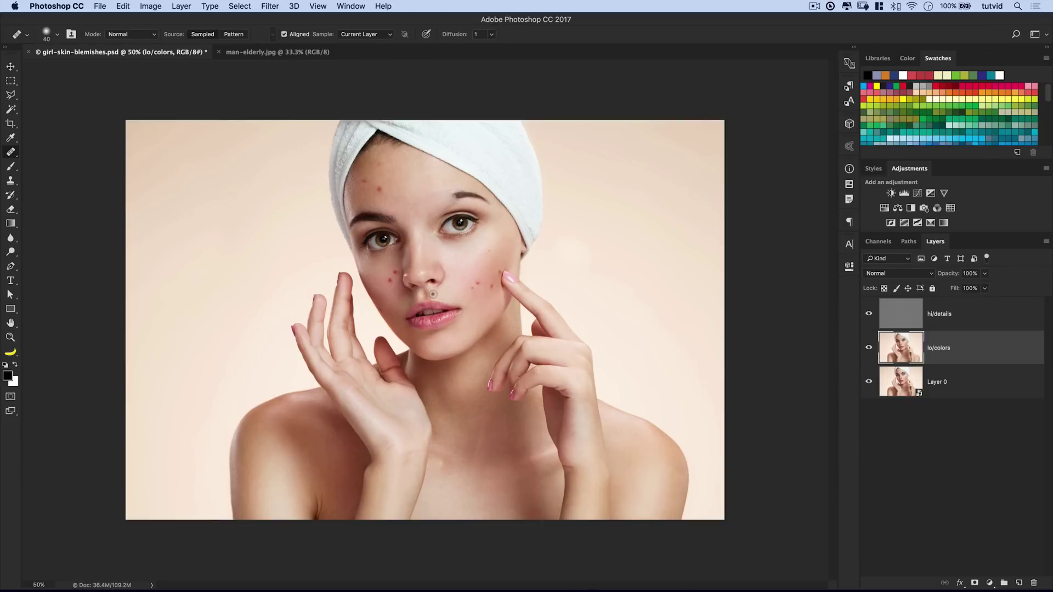
key(super+plus)
key(super+plus)
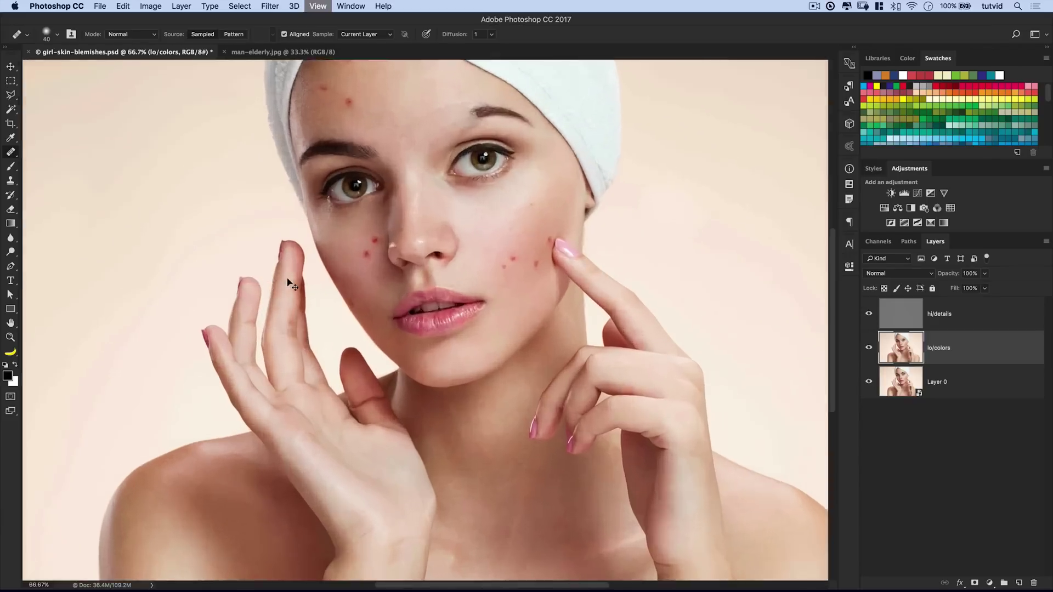
scroll(513, 301, up, 5)
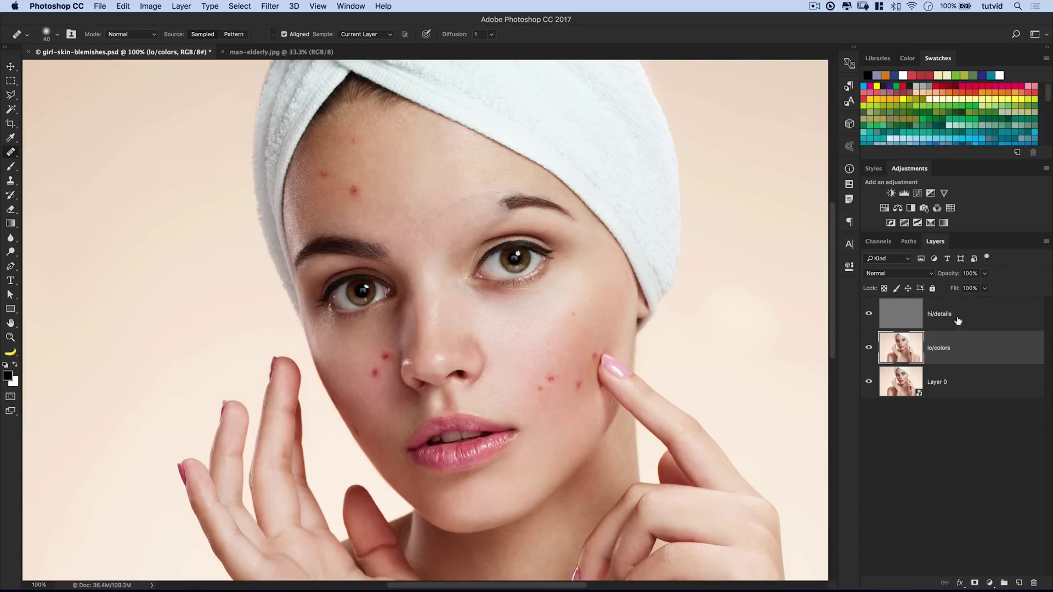
Step: Switch to man-elderly.jpg, zoom in on the face and add an empty layer named healing
click(296, 54)
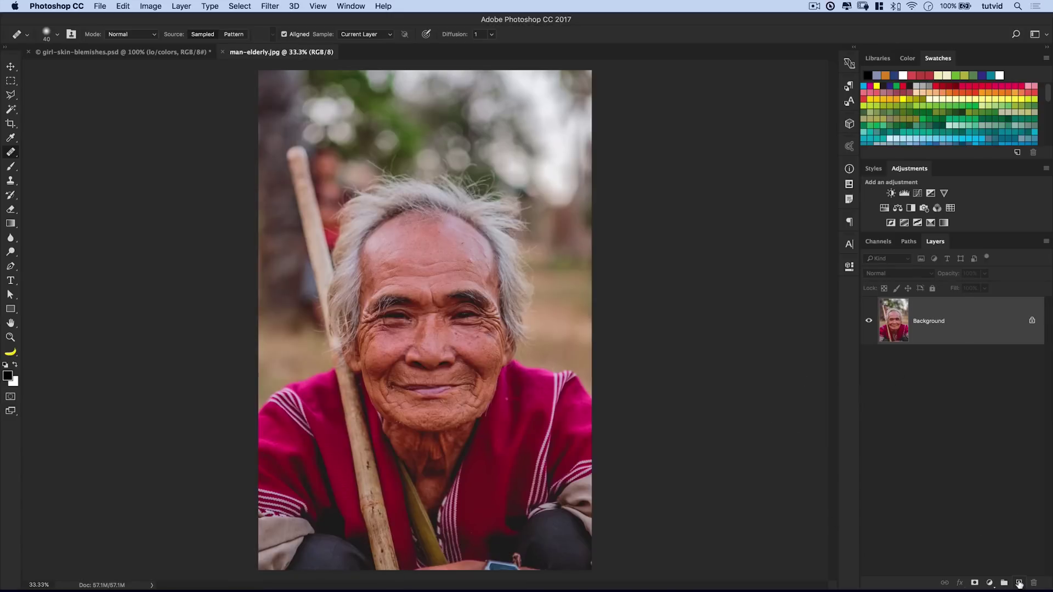
key(z)
drag(433, 329, 444, 320)
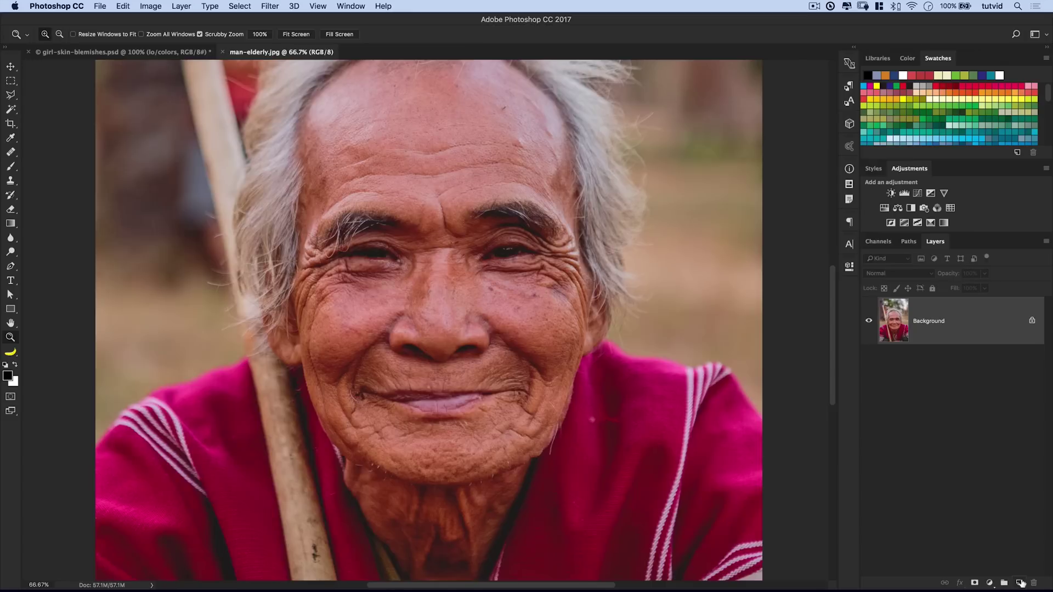
click(1020, 582)
double_click(924, 322)
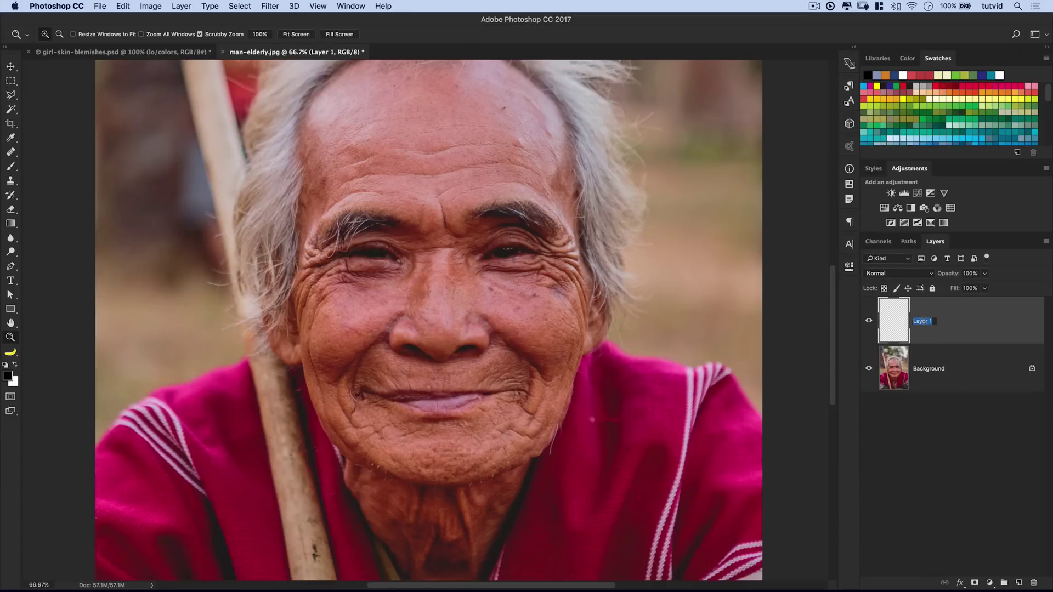
text(healing)
key(Return)
Step: Set up the Healing Brush at size 80 with sampling from Current & Below for the healing layer
click(11, 152)
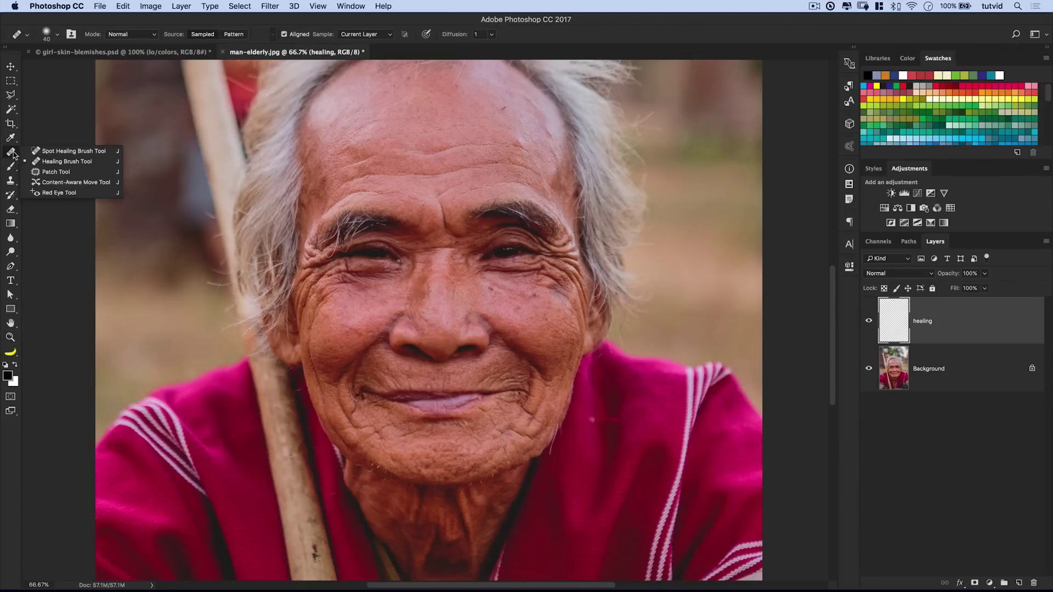
click(54, 162)
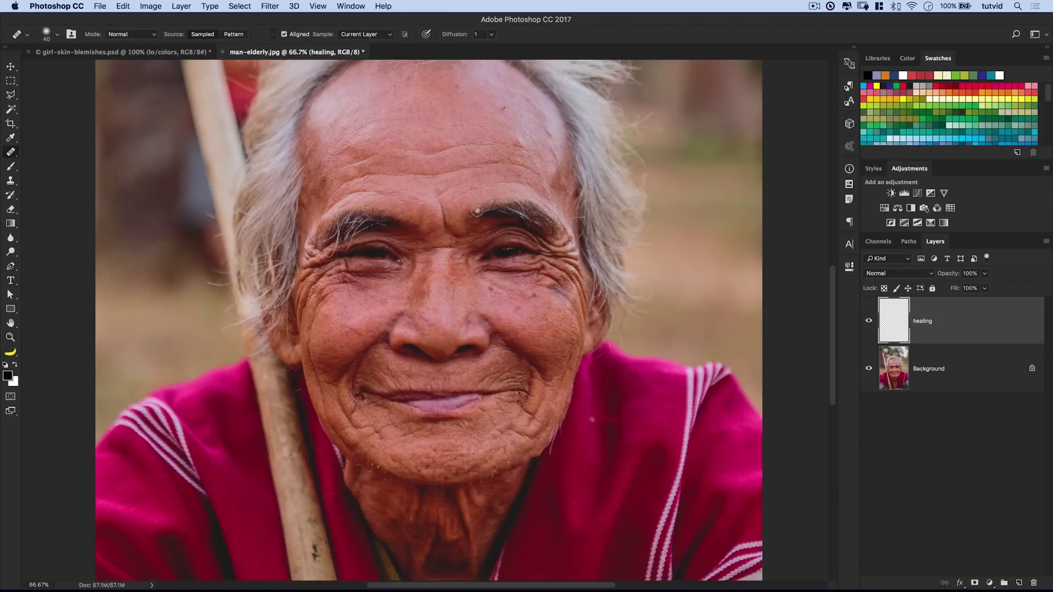
click(365, 34)
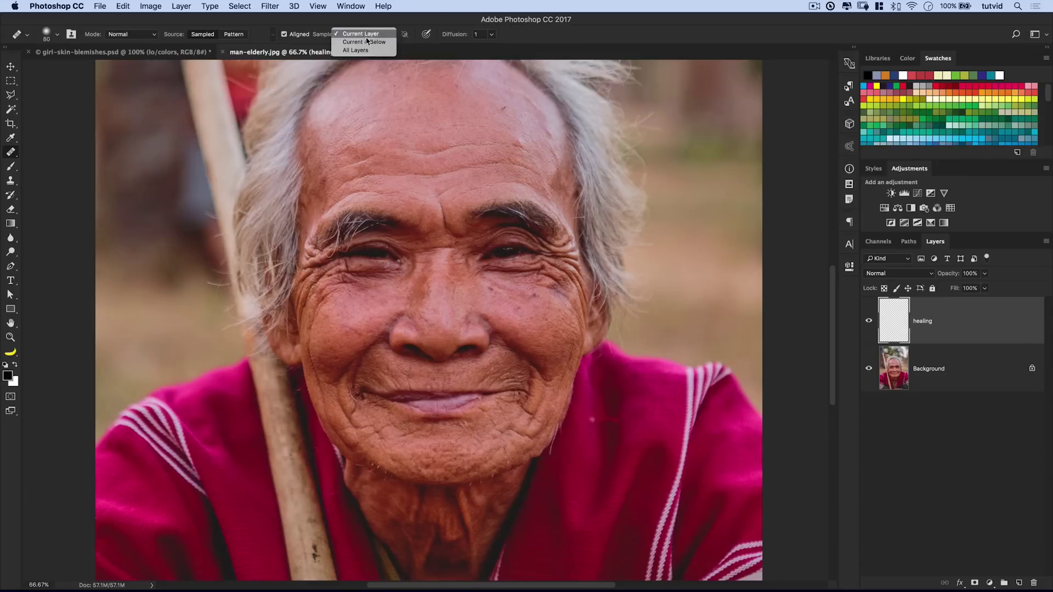
click(367, 44)
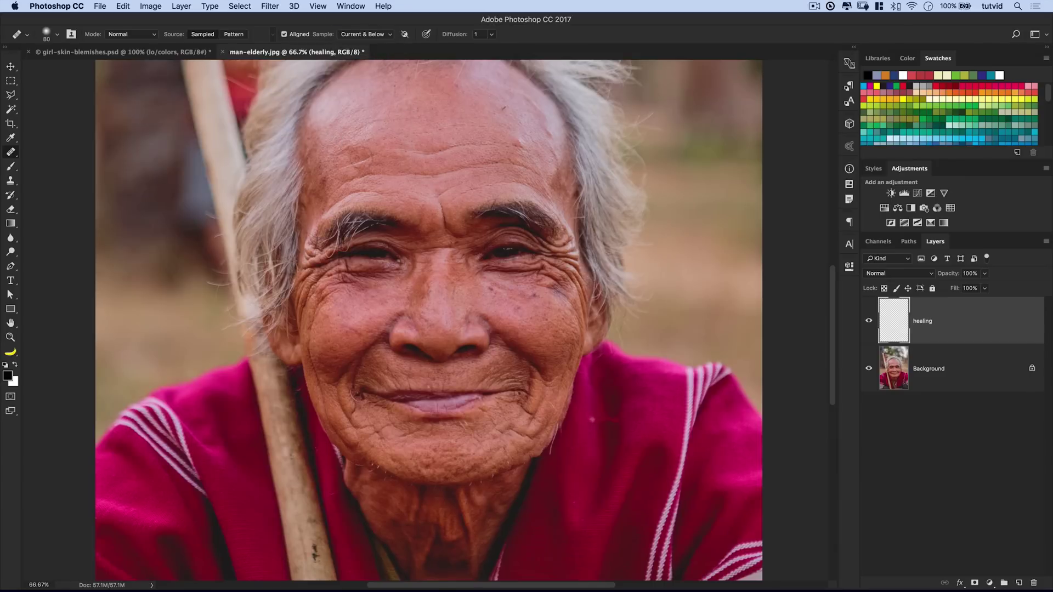
Step: Heal the forehead wrinkles and the lines and spots under both eyes with sampled skin on the healing layer
drag(405, 148, 525, 143)
drag(369, 182, 499, 163)
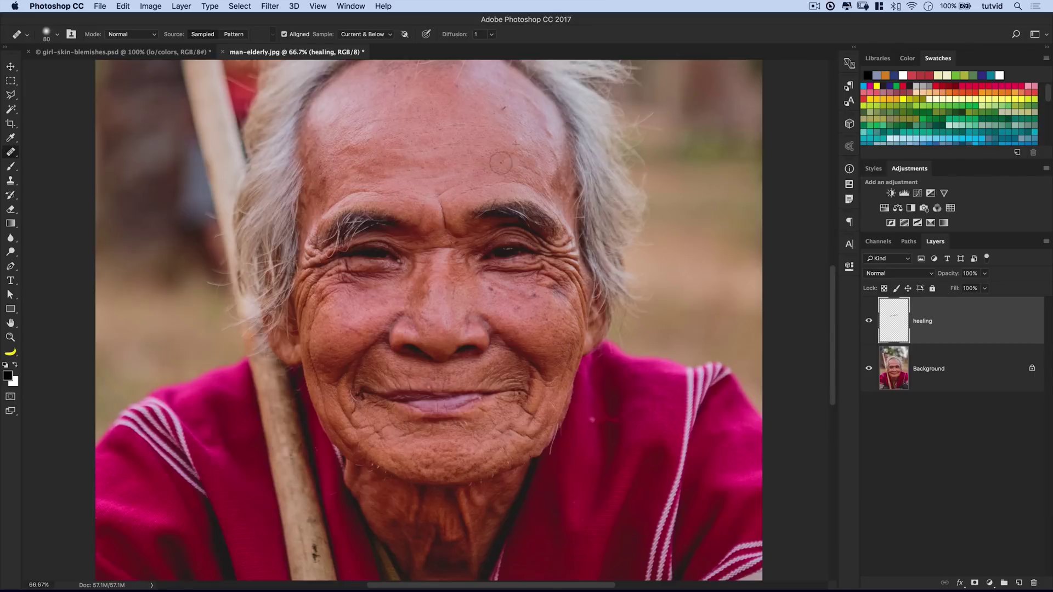
alt+click(461, 194)
mouse_move(329, 292)
mouse_down()
mouse_move(384, 280)
mouse_move(338, 283)
mouse_move(356, 271)
mouse_up()
mouse_move(483, 290)
mouse_down()
mouse_move(510, 277)
mouse_move(560, 281)
mouse_move(472, 332)
mouse_up()
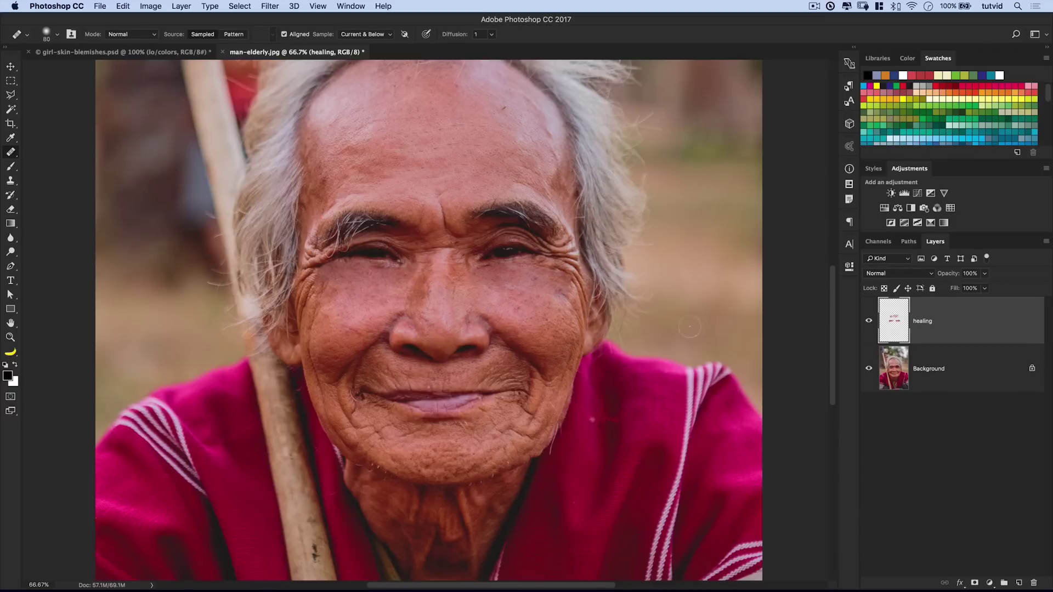
Step: Lower the healing layer's opacity to 29% and compare the portrait with and without the healing at full-image view
click(868, 322)
click(868, 323)
drag(951, 273, 916, 276)
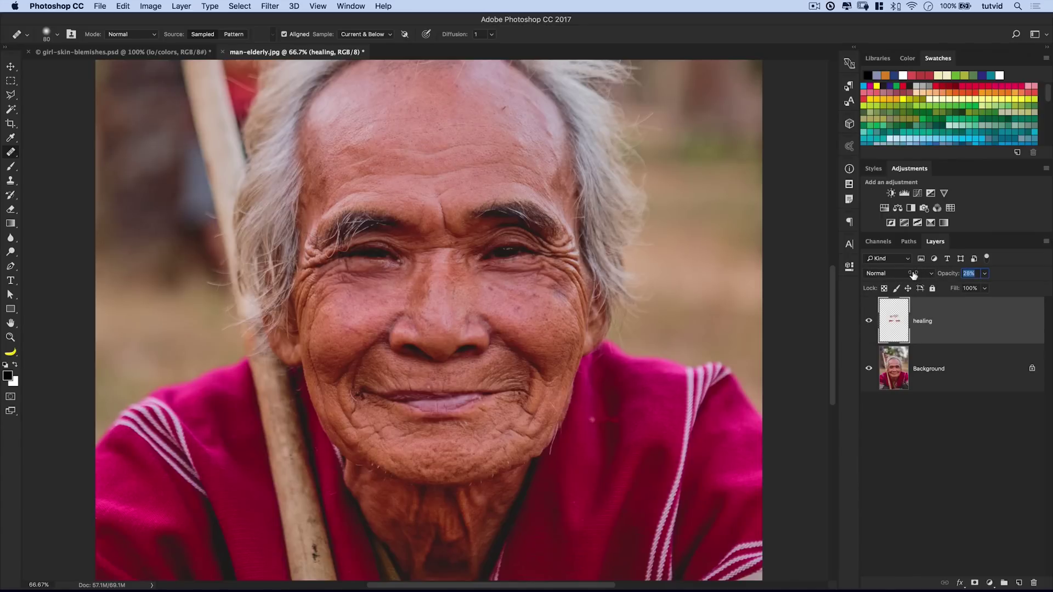
key(super+minus)
key(super+minus)
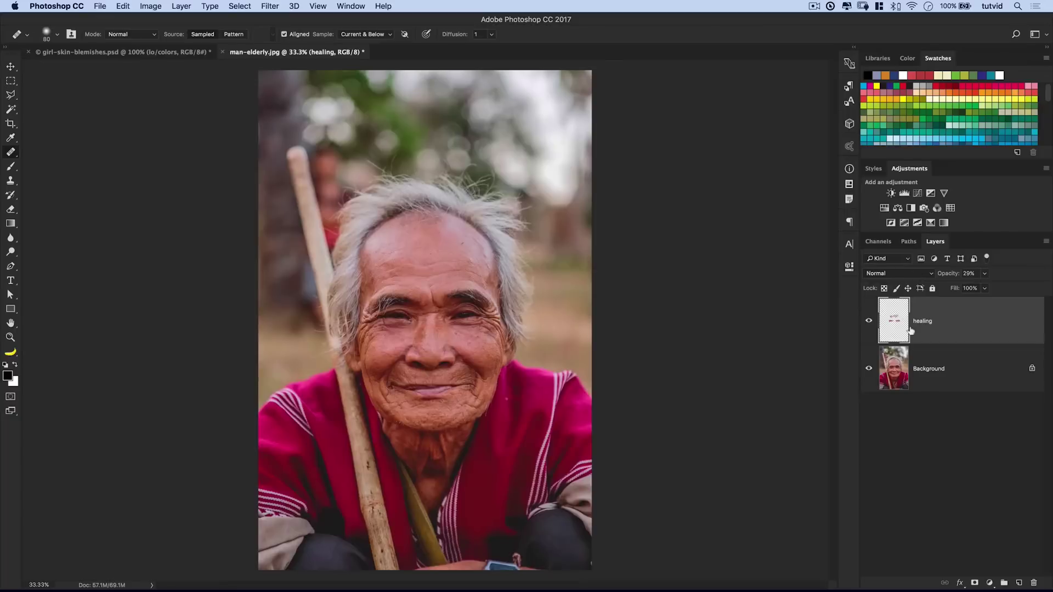
click(870, 322)
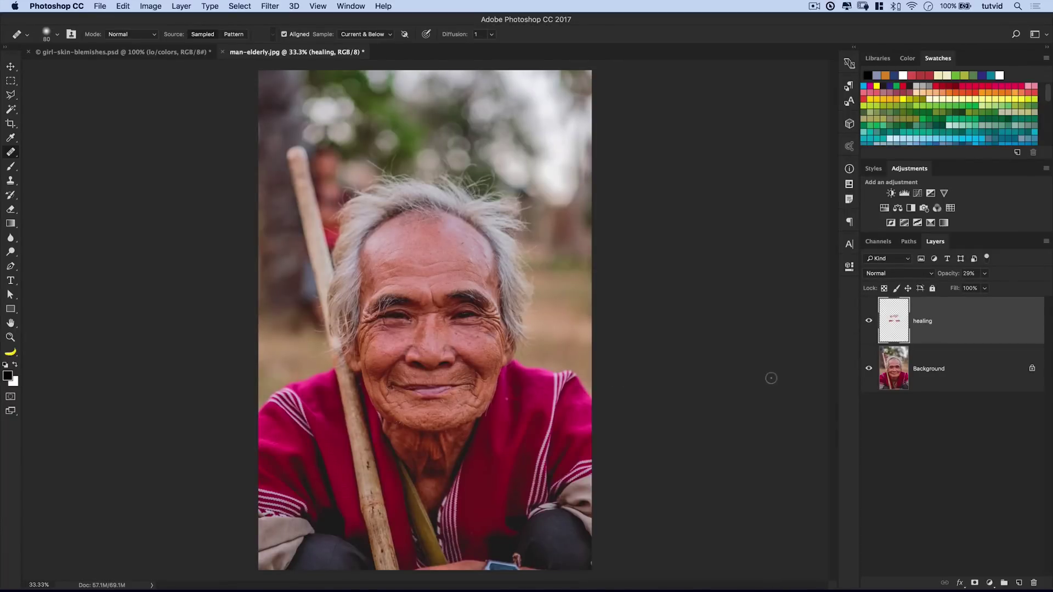